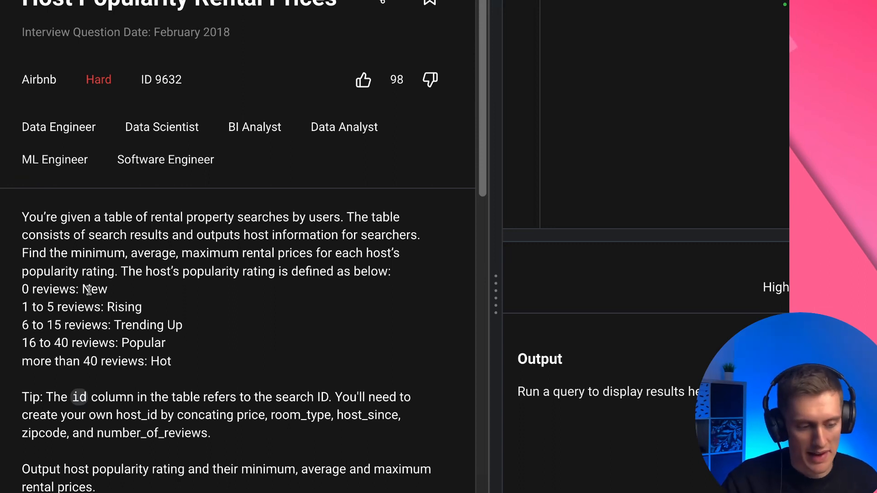
Read how the host's popularity rating is defined by review ranges, from New through Hot
{"action": "left_click_drag", "start_coordinate": [183, 271], "coordinate": [269, 274]}
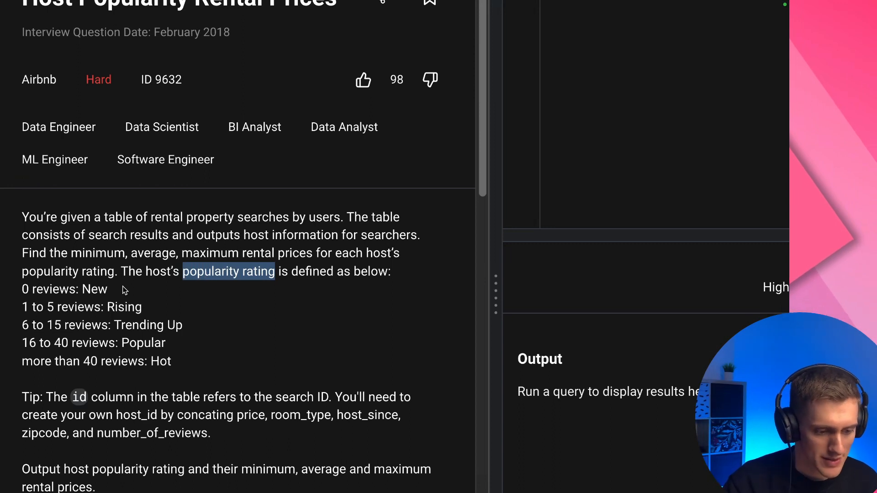
{"action": "double_click", "coordinate": [93, 292]}
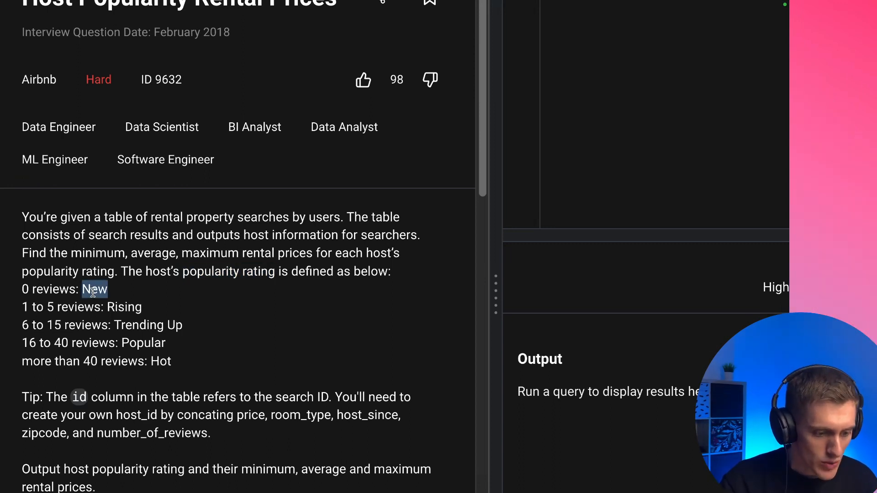
{"action": "double_click", "coordinate": [130, 309]}
{"action": "left_click", "coordinate": [146, 325]}
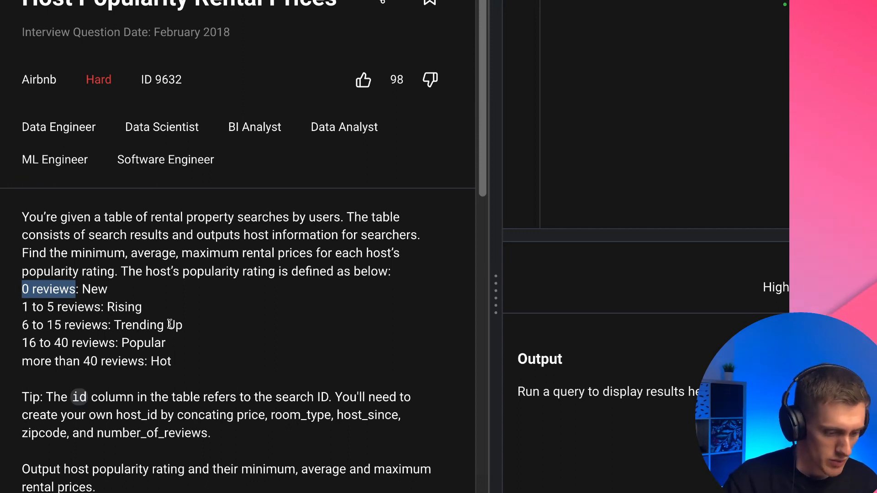
Read the tip about the id column and building host_id from price, room_type, host_since, zipcode and number_of_reviews
{"action": "scroll", "coordinate": [169, 324], "scroll_direction": "down", "scroll_amount": 2}
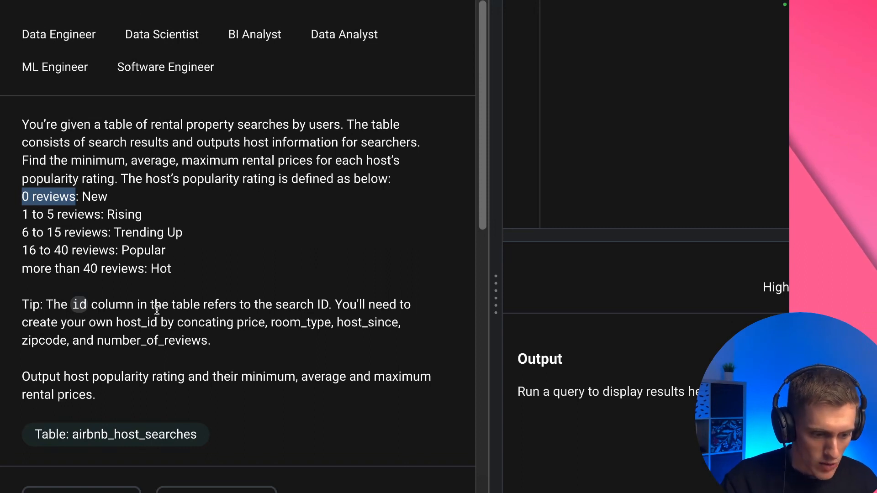
{"action": "double_click", "coordinate": [296, 304]}
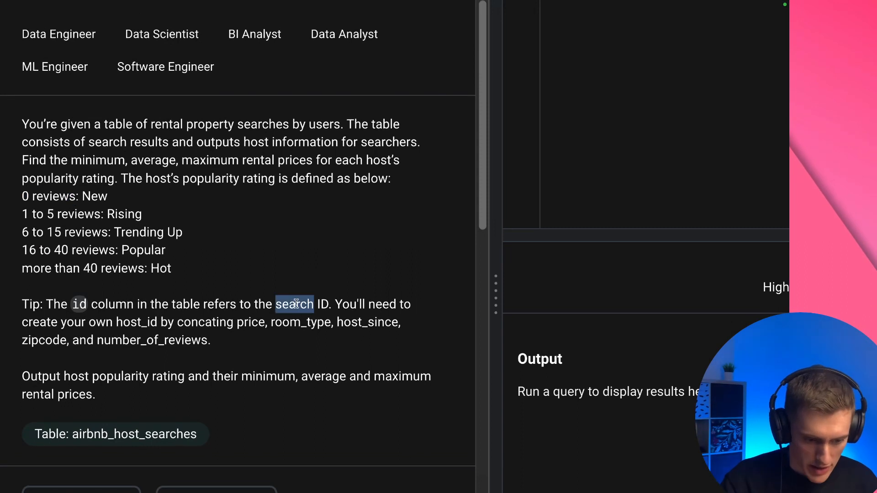
{"action": "double_click", "coordinate": [126, 325]}
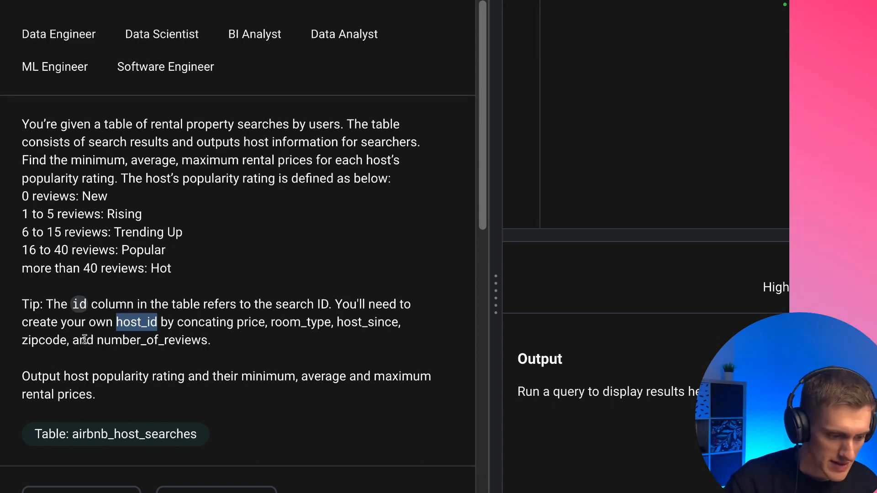
{"action": "double_click", "coordinate": [183, 340]}
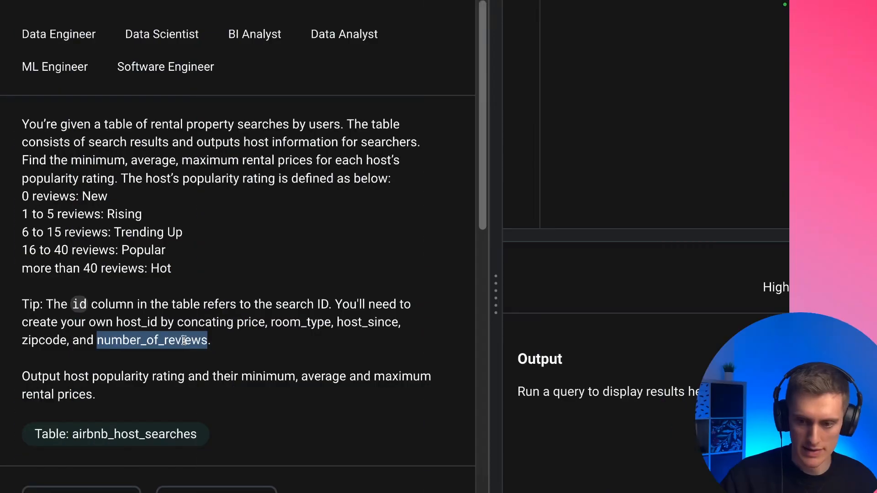
{"action": "left_click", "coordinate": [189, 339]}
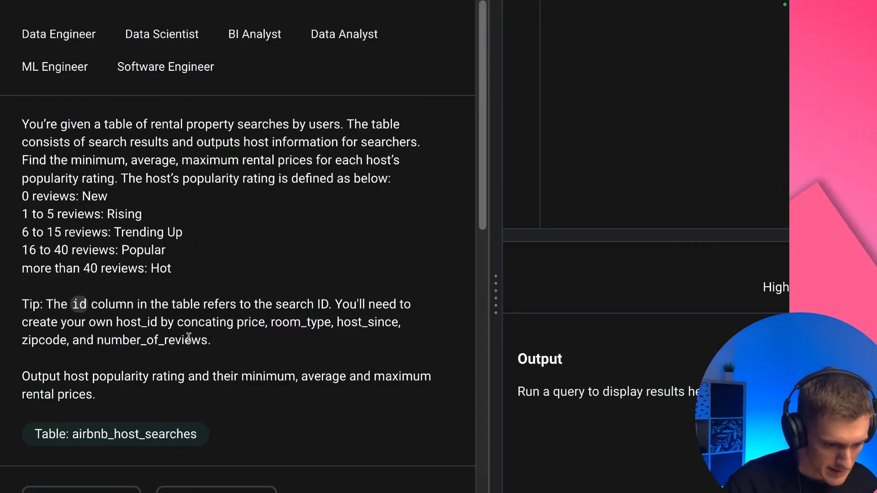
{"action": "left_click_drag", "start_coordinate": [50, 304], "coordinate": [185, 348]}
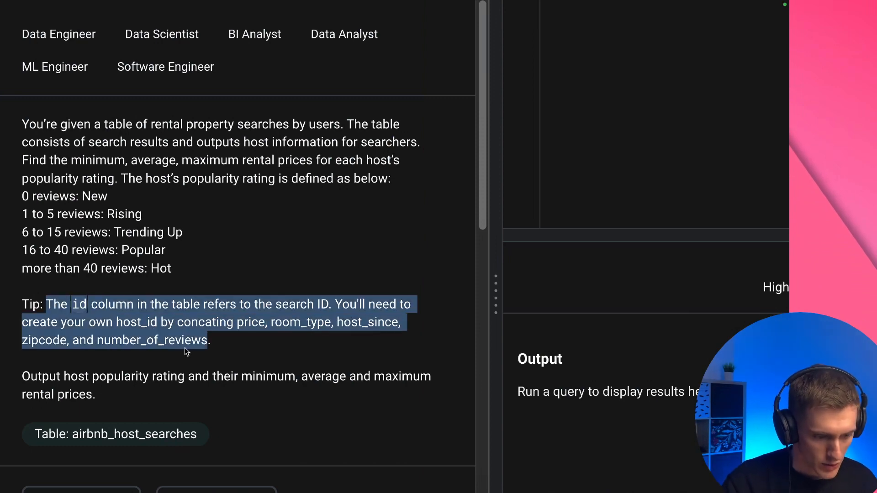
Show the question's expected output and review its popularity ratings and price columns
{"action": "scroll", "coordinate": [215, 368], "scroll_direction": "down", "scroll_amount": 8}
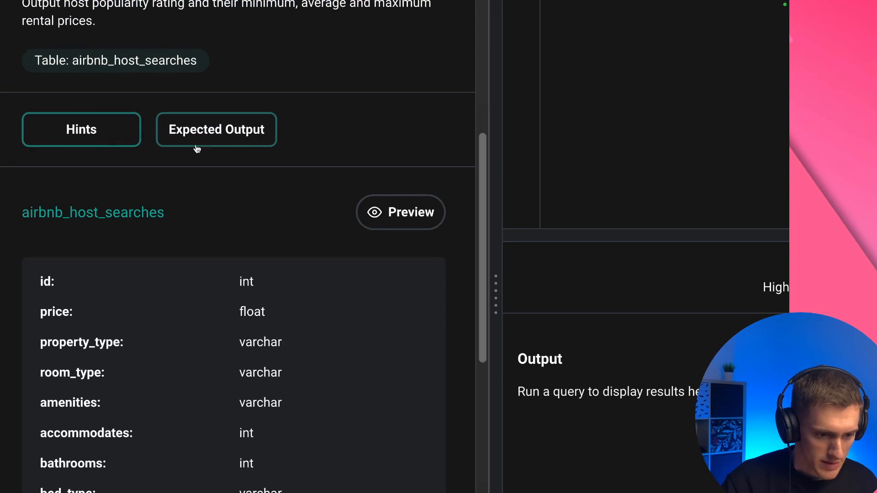
{"action": "left_click", "coordinate": [199, 132]}
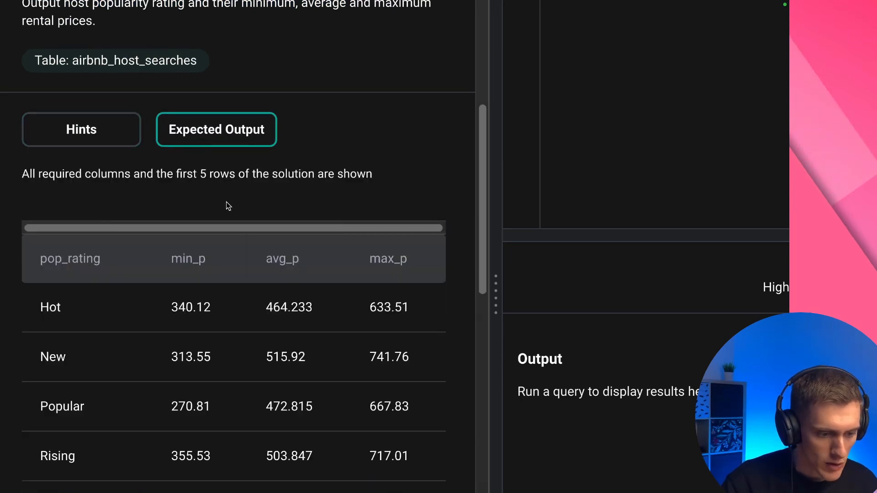
{"action": "scroll", "coordinate": [226, 204], "scroll_direction": "down", "scroll_amount": 2}
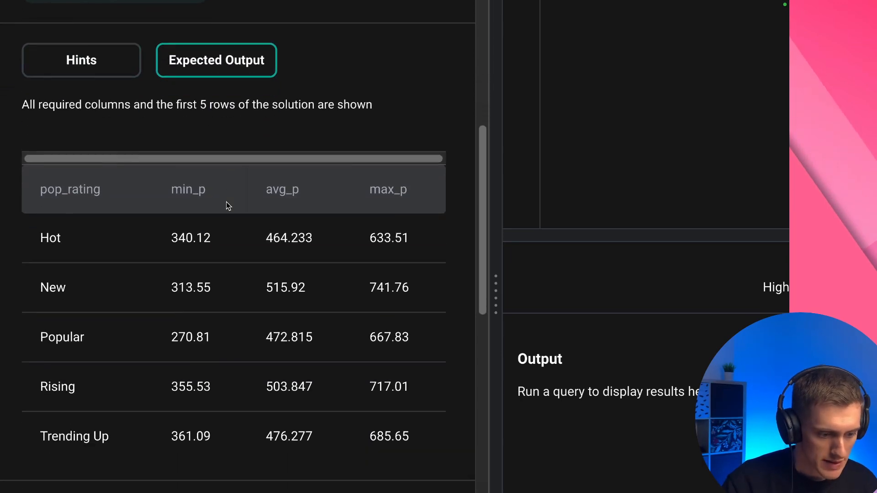
{"action": "double_click", "coordinate": [42, 238]}
{"action": "scroll", "coordinate": [275, 231], "scroll_direction": "up", "scroll_amount": 2}
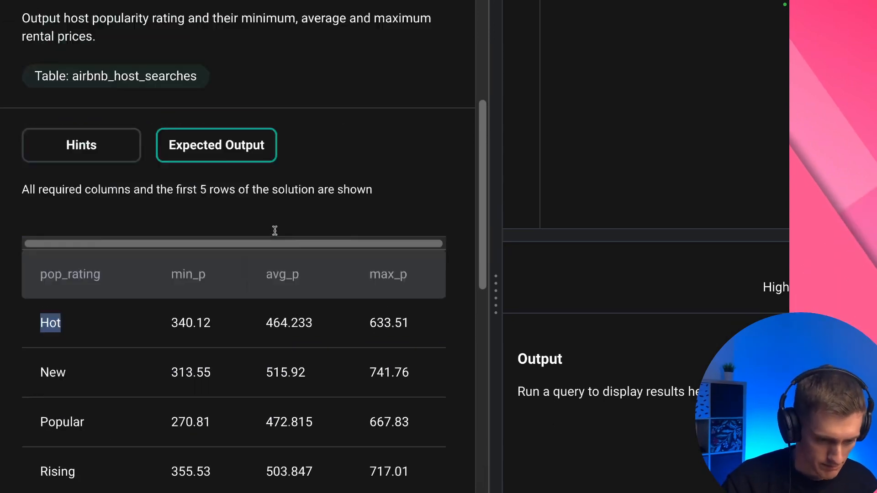
Preview the airbnb_host_searches rows and examine the price and property_type values of the first record
{"action": "scroll", "coordinate": [276, 233], "scroll_direction": "down", "scroll_amount": 6}
{"action": "scroll", "coordinate": [275, 234], "scroll_direction": "down", "scroll_amount": 1}
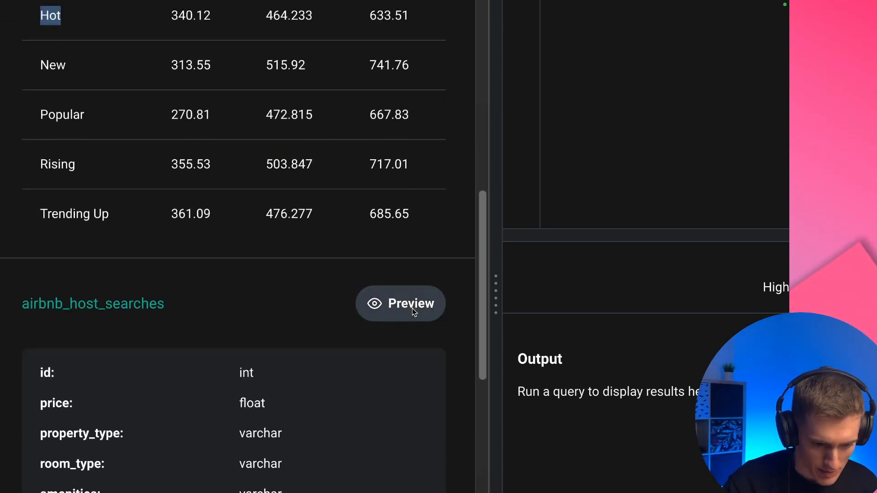
{"action": "left_click", "coordinate": [425, 319]}
{"action": "scroll", "coordinate": [321, 307], "scroll_direction": "down", "scroll_amount": 4}
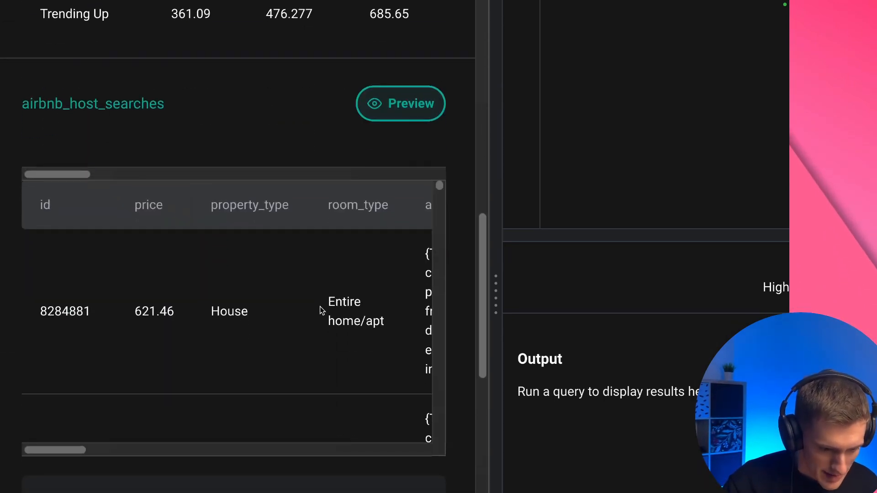
{"action": "scroll", "coordinate": [211, 315], "scroll_direction": "right", "scroll_amount": 2}
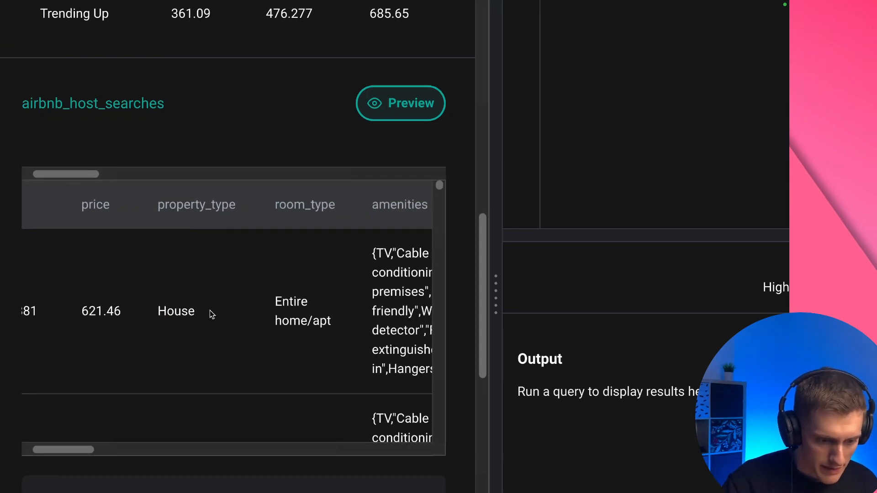
{"action": "double_click", "coordinate": [165, 312]}
{"action": "left_click_drag", "start_coordinate": [82, 313], "coordinate": [130, 317]}
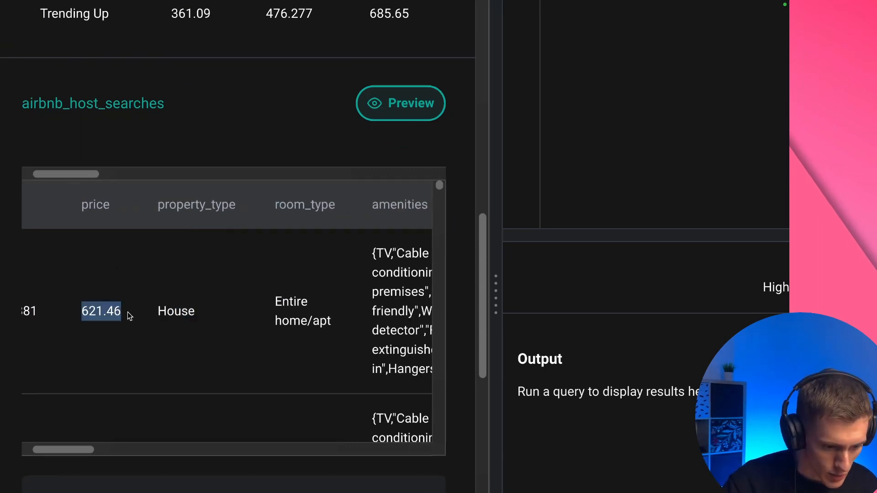
Examine the remaining preview columns through beds, focusing on number_of_reviews and its value in the first record
{"action": "scroll", "coordinate": [130, 314], "scroll_direction": "left", "scroll_amount": 2}
{"action": "scroll", "coordinate": [224, 300], "scroll_direction": "right", "scroll_amount": 15}
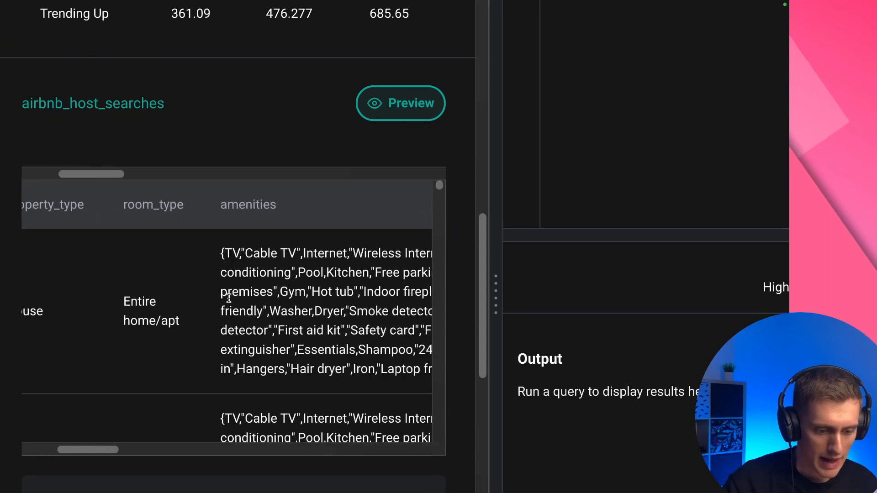
{"action": "scroll", "coordinate": [230, 302], "scroll_direction": "right", "scroll_amount": 10}
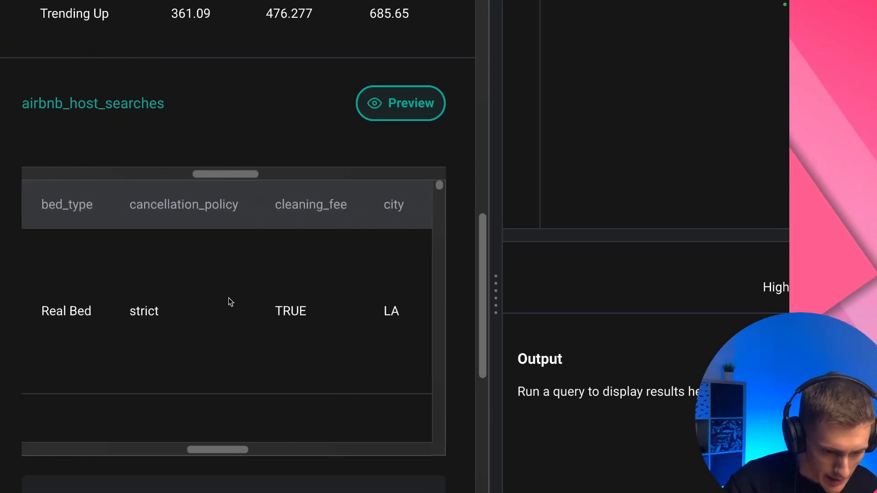
{"action": "scroll", "coordinate": [231, 302], "scroll_direction": "right", "scroll_amount": 10}
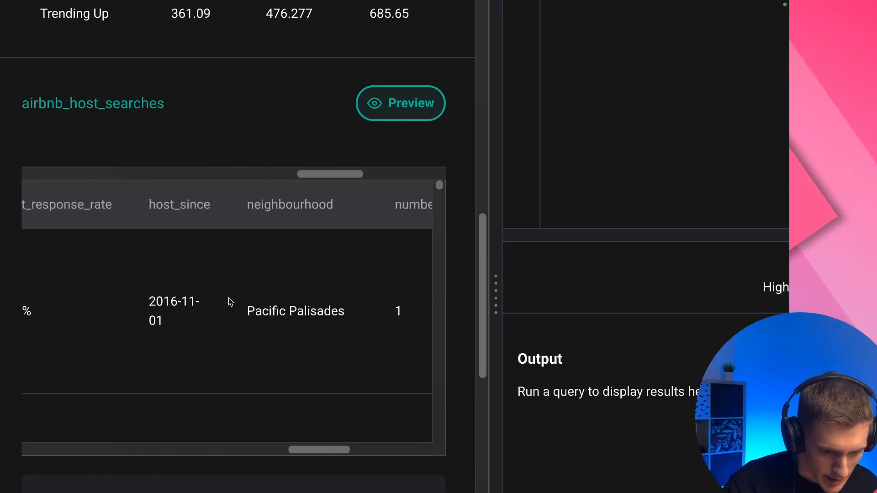
{"action": "scroll", "coordinate": [229, 303], "scroll_direction": "right", "scroll_amount": 4}
{"action": "double_click", "coordinate": [129, 204]}
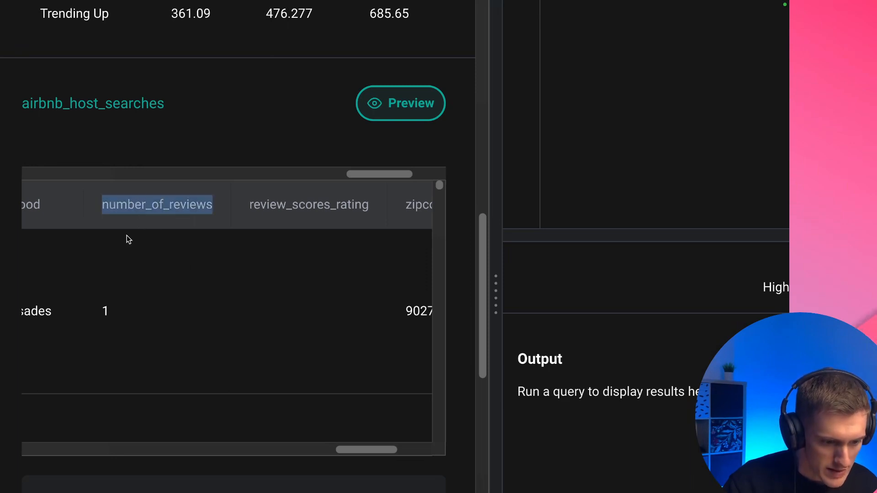
{"action": "double_click", "coordinate": [105, 311]}
{"action": "scroll", "coordinate": [207, 311], "scroll_direction": "right", "scroll_amount": 5}
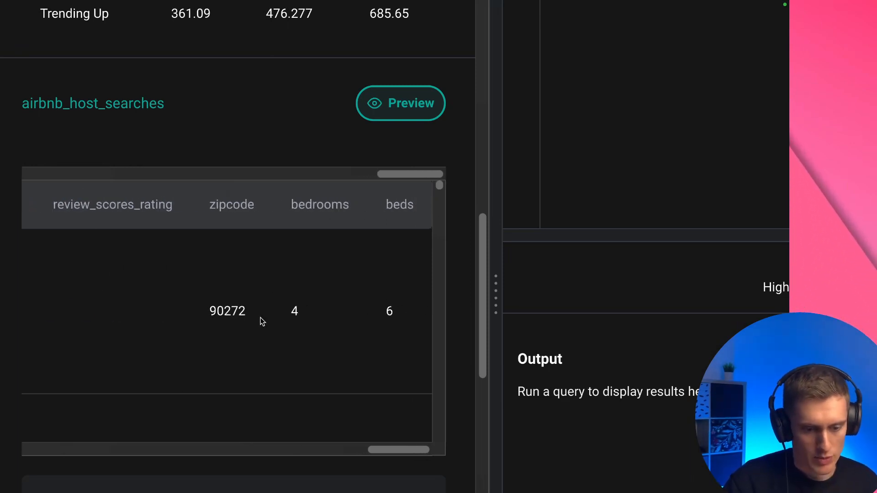
{"action": "scroll", "coordinate": [260, 318], "scroll_direction": "left", "scroll_amount": 10}
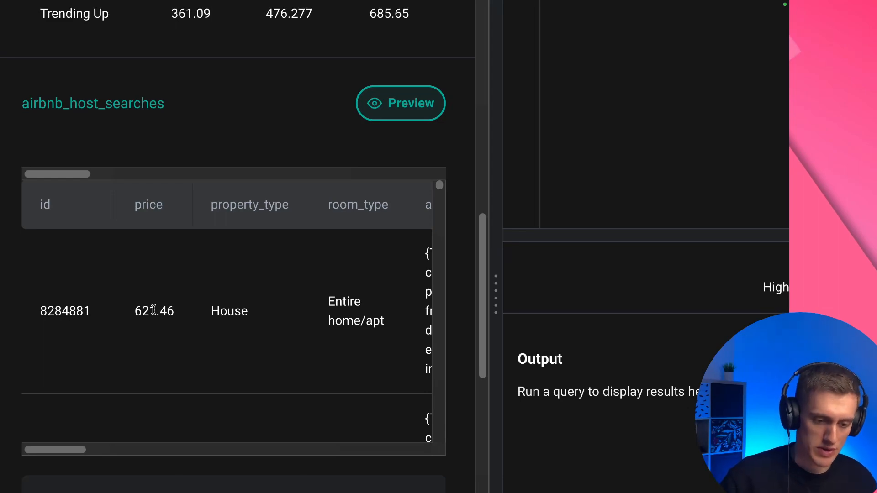
Recheck the question's required output and hide the airbnb_host_searches row preview
{"action": "scroll", "coordinate": [298, 137], "scroll_direction": "up", "scroll_amount": 9}
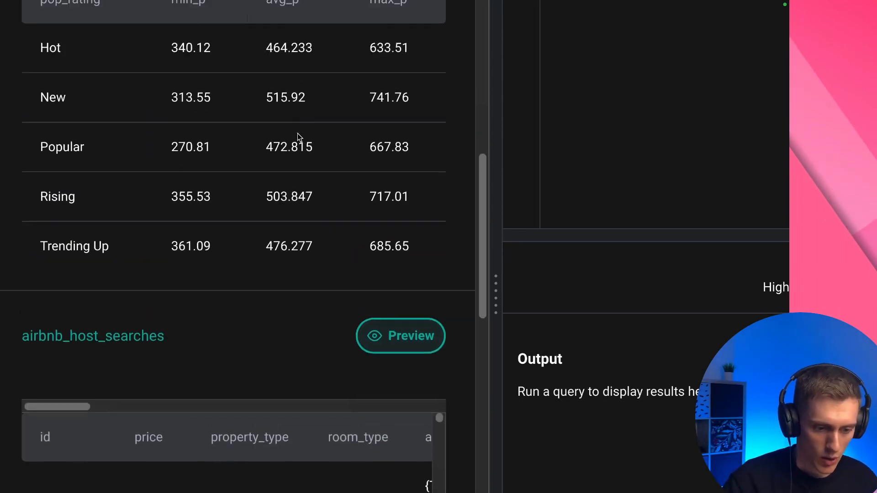
{"action": "scroll", "coordinate": [297, 135], "scroll_direction": "up", "scroll_amount": 6}
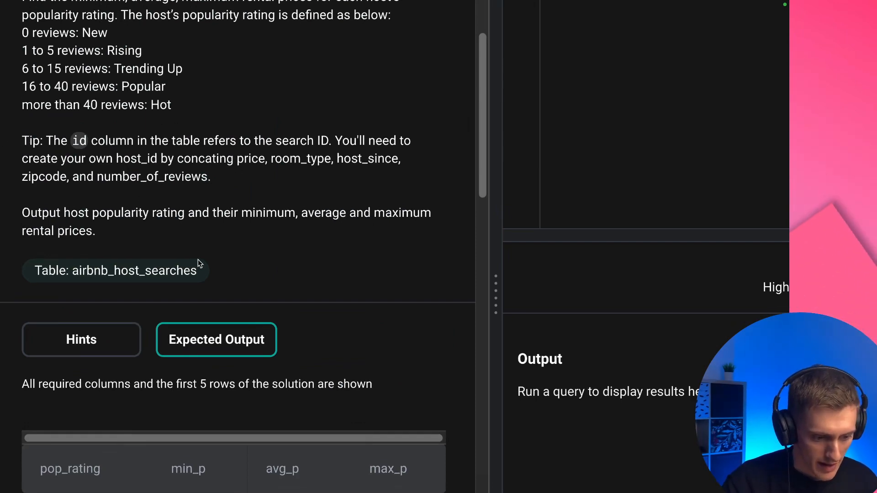
{"action": "scroll", "coordinate": [198, 260], "scroll_direction": "down", "scroll_amount": 7}
{"action": "scroll", "coordinate": [199, 261], "scroll_direction": "down", "scroll_amount": 6}
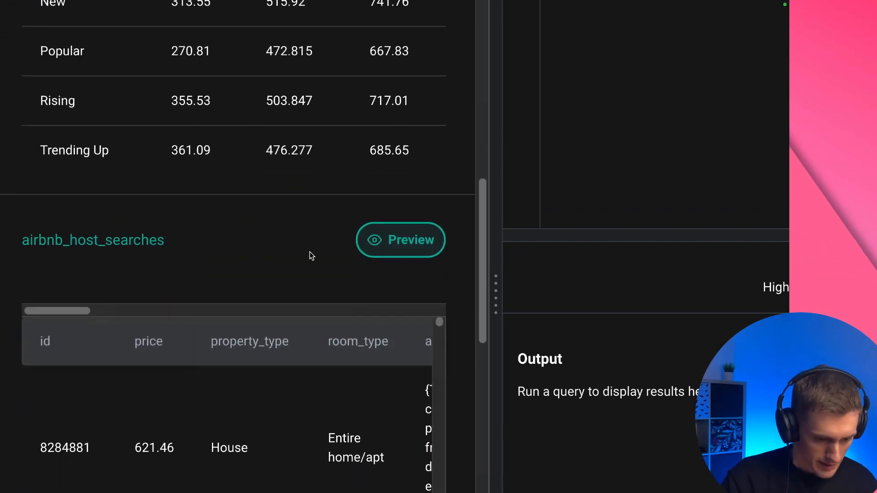
{"action": "left_click", "coordinate": [397, 241]}
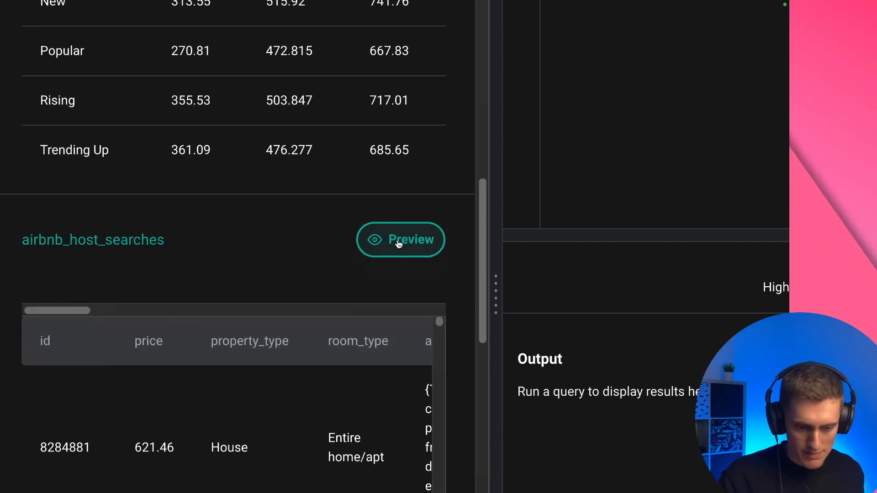
Compare the expected output columns with the column names and data types of the airbnb_host_searches table
{"action": "scroll", "coordinate": [269, 251], "scroll_direction": "up", "scroll_amount": 9}
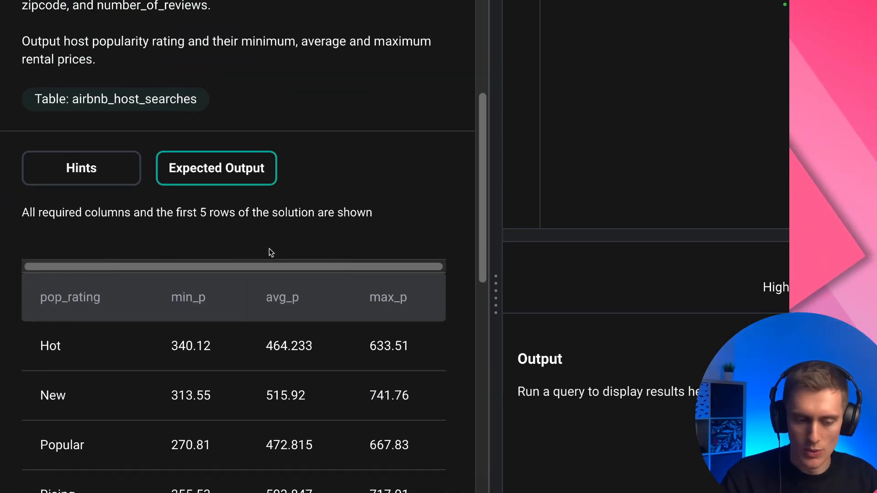
{"action": "scroll", "coordinate": [270, 251], "scroll_direction": "down", "scroll_amount": 3}
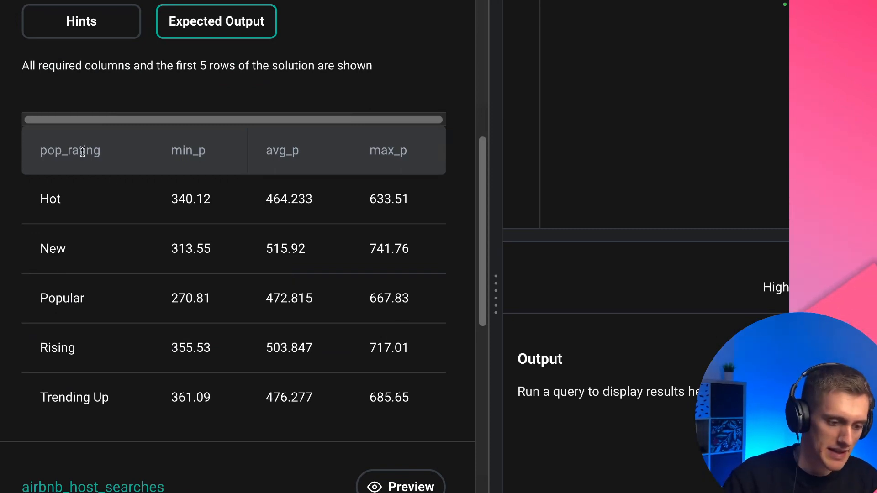
{"action": "scroll", "coordinate": [151, 190], "scroll_direction": "down", "scroll_amount": 5}
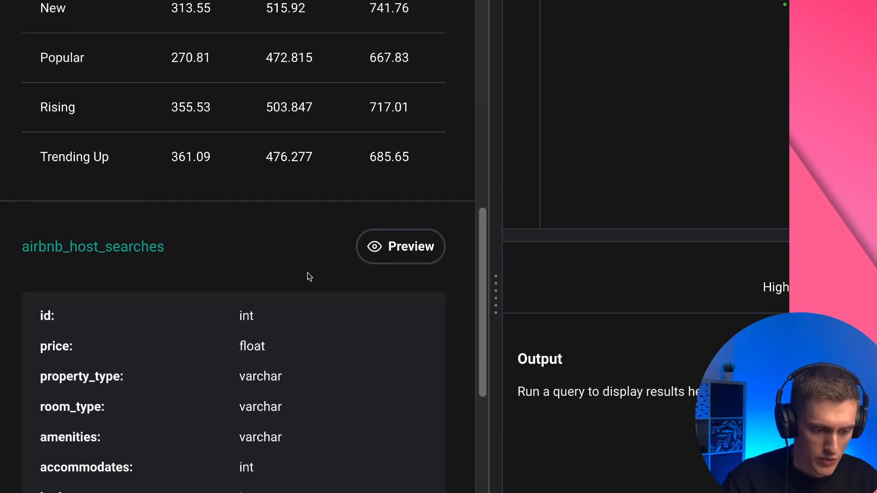
{"action": "scroll", "coordinate": [271, 317], "scroll_direction": "down", "scroll_amount": 2}
{"action": "scroll", "coordinate": [272, 317], "scroll_direction": "down", "scroll_amount": 1}
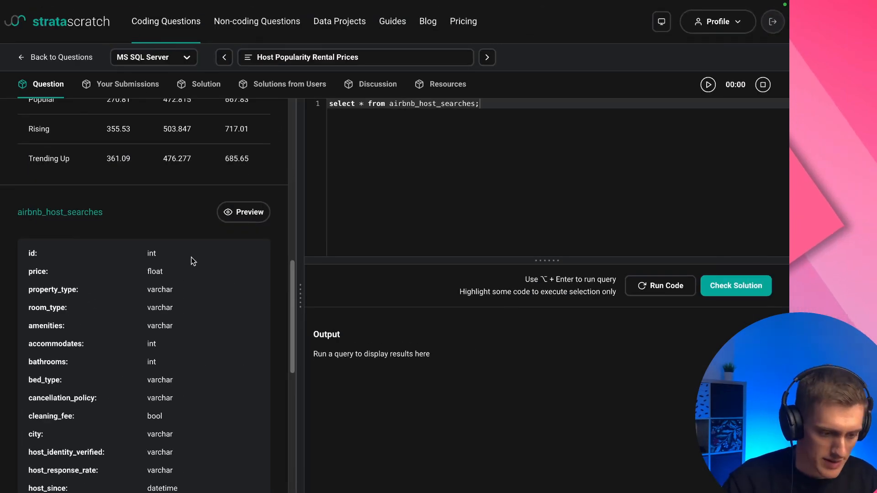
{"action": "scroll", "coordinate": [192, 260], "scroll_direction": "down", "scroll_amount": 1}
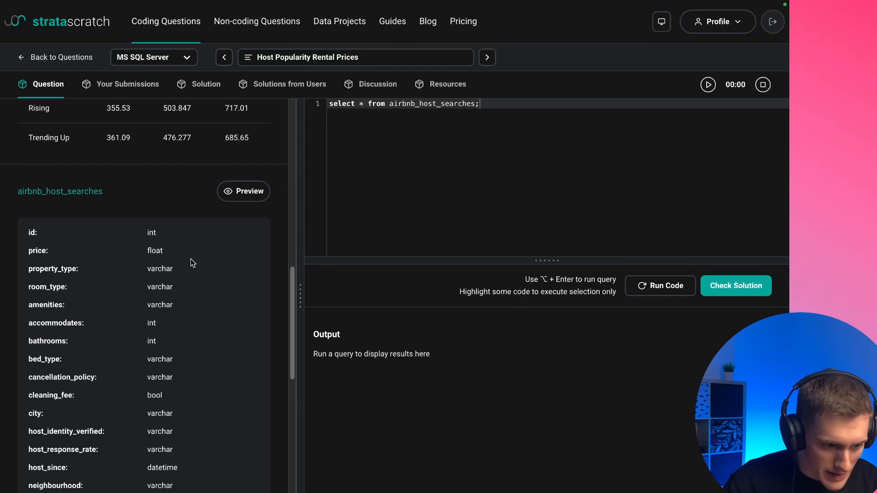
{"action": "scroll", "coordinate": [191, 259], "scroll_direction": "down", "scroll_amount": 8}
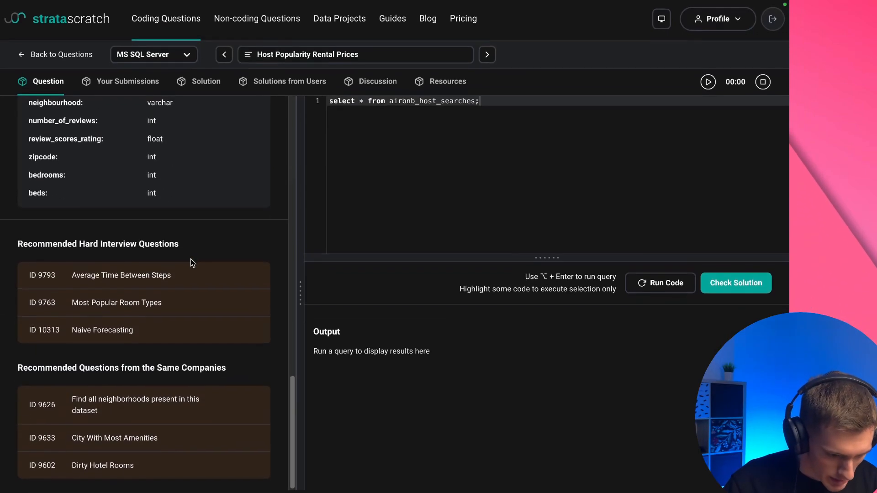
{"action": "scroll", "coordinate": [191, 258], "scroll_direction": "up", "scroll_amount": 10}
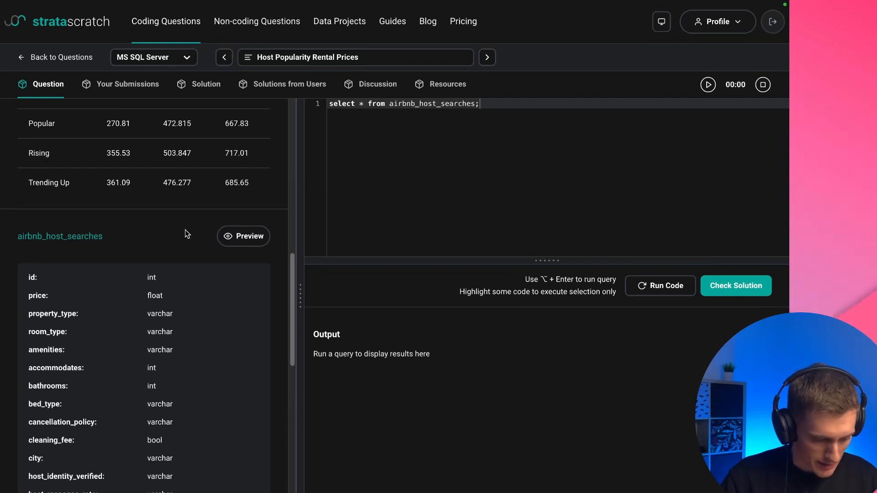
Open the browser's network log, reload the Host Popularity Rental Prices page, and clear the captured requests
{"action": "key", "text": "super+alt+i"}
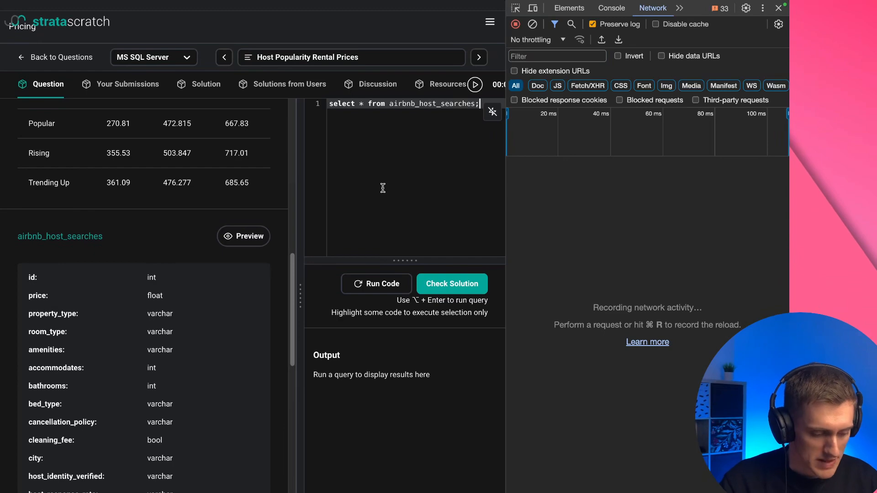
{"action": "key", "text": "super+r"}
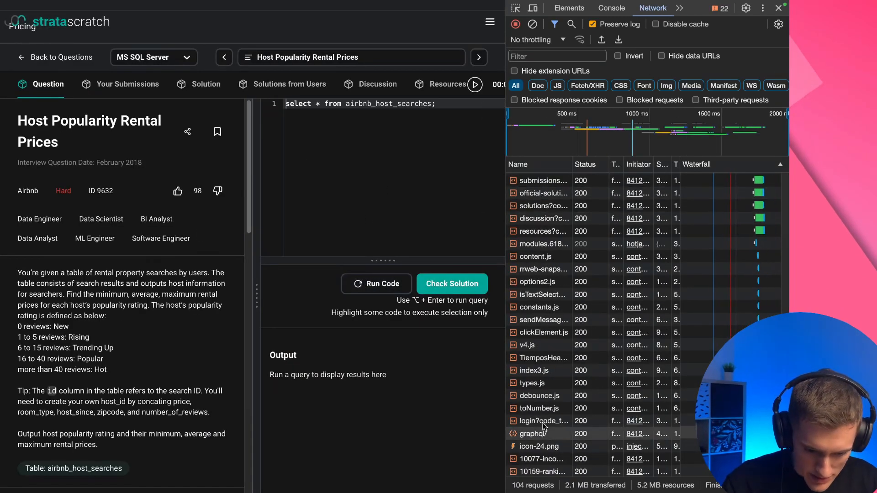
{"action": "left_click", "coordinate": [532, 25]}
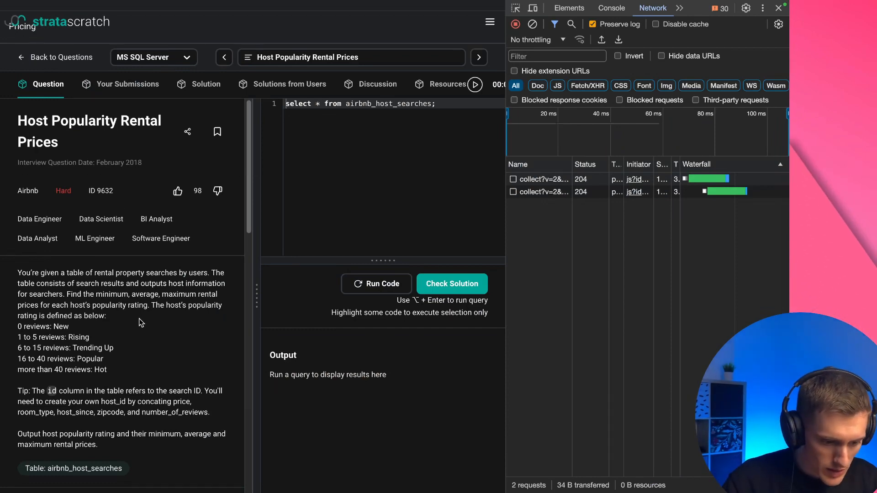
Preview the airbnb_host_searches table rows while network activity is being recorded
{"action": "scroll", "coordinate": [141, 323], "scroll_direction": "down", "scroll_amount": 3}
{"action": "scroll", "coordinate": [141, 323], "scroll_direction": "down", "scroll_amount": 4}
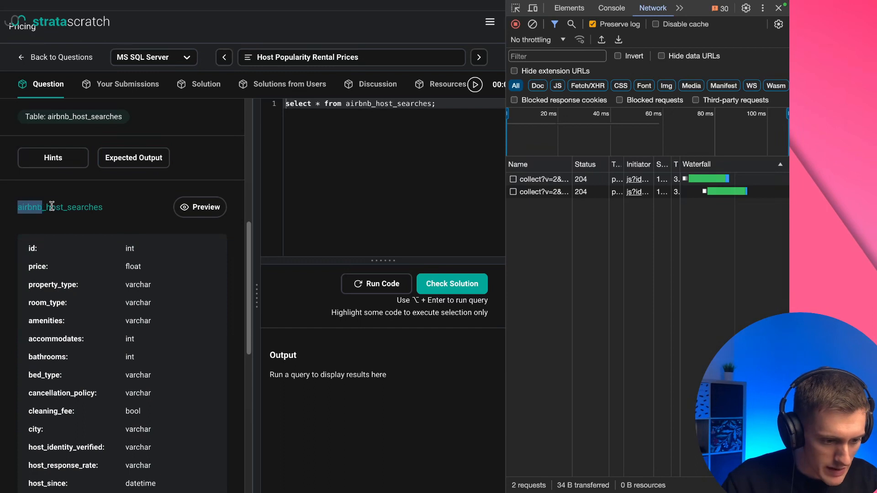
{"action": "left_click_drag", "start_coordinate": [52, 207], "coordinate": [100, 209]}
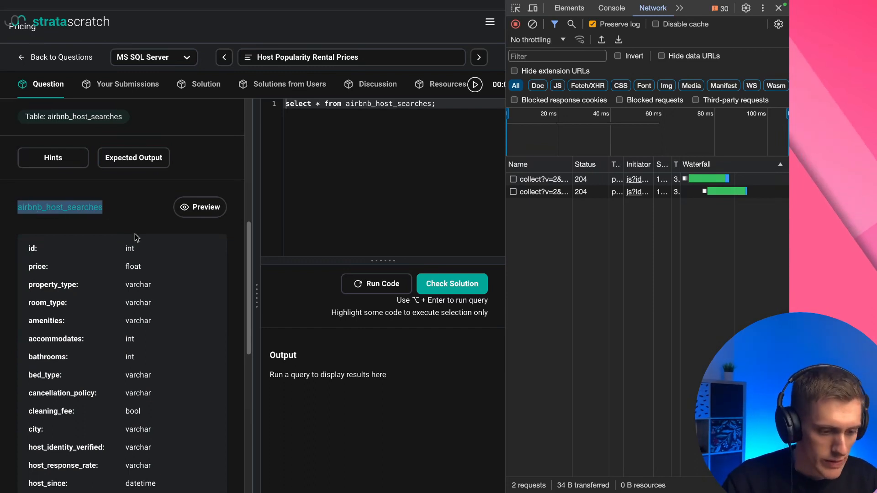
{"action": "left_click", "coordinate": [206, 214]}
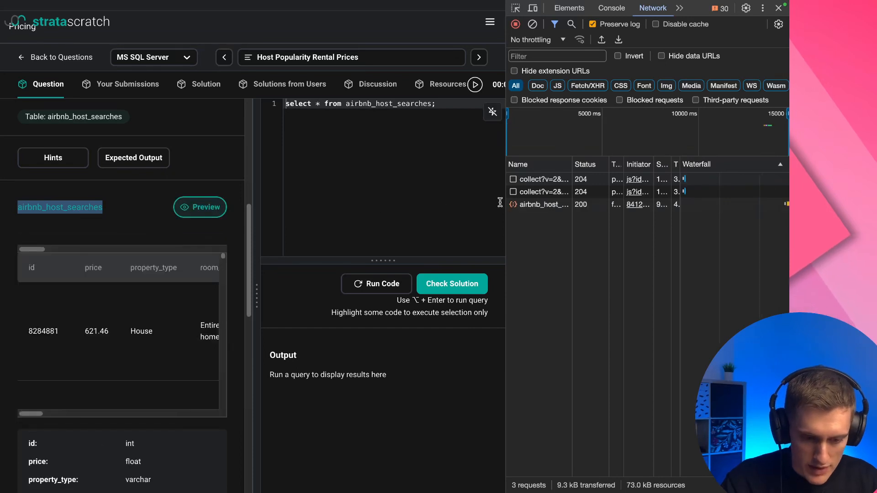
Examine the airbnb_host_searches request's response, including its index, columns and data arrays
{"action": "left_click", "coordinate": [540, 205]}
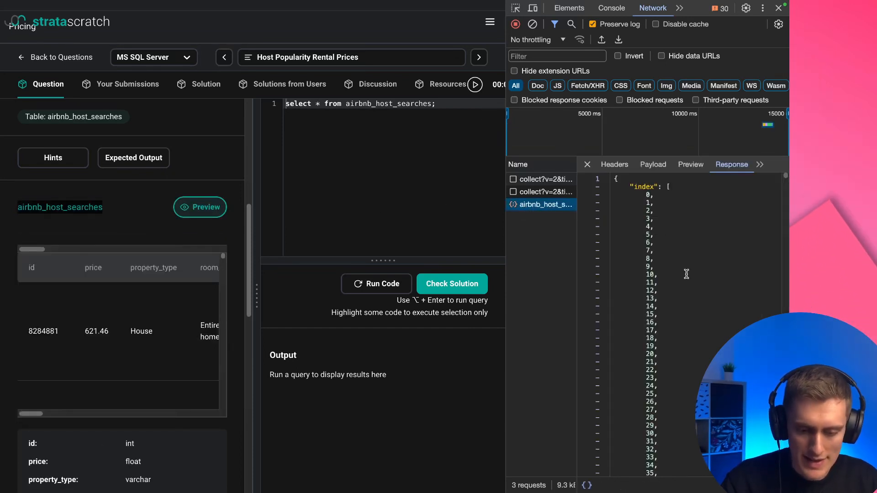
{"action": "scroll", "coordinate": [687, 274], "scroll_direction": "down", "scroll_amount": 5}
{"action": "scroll", "coordinate": [686, 274], "scroll_direction": "down", "scroll_amount": 15}
{"action": "scroll", "coordinate": [687, 274], "scroll_direction": "up", "scroll_amount": 6}
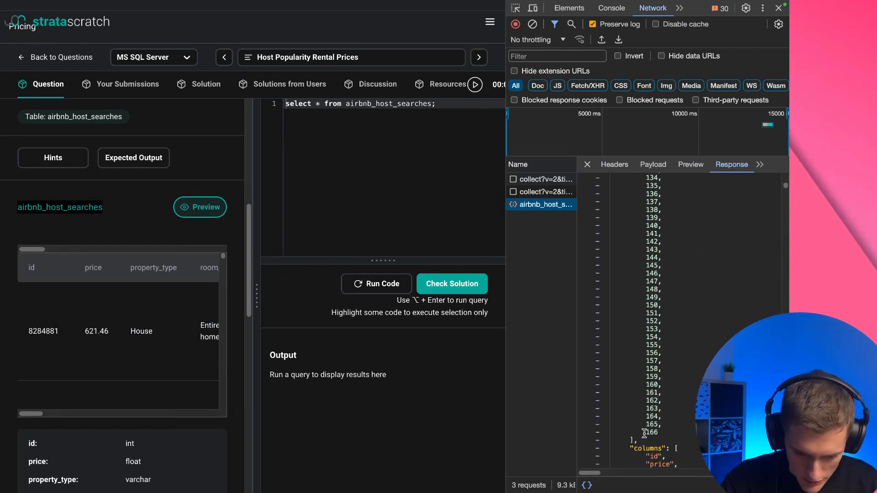
{"action": "scroll", "coordinate": [669, 433], "scroll_direction": "down", "scroll_amount": 10}
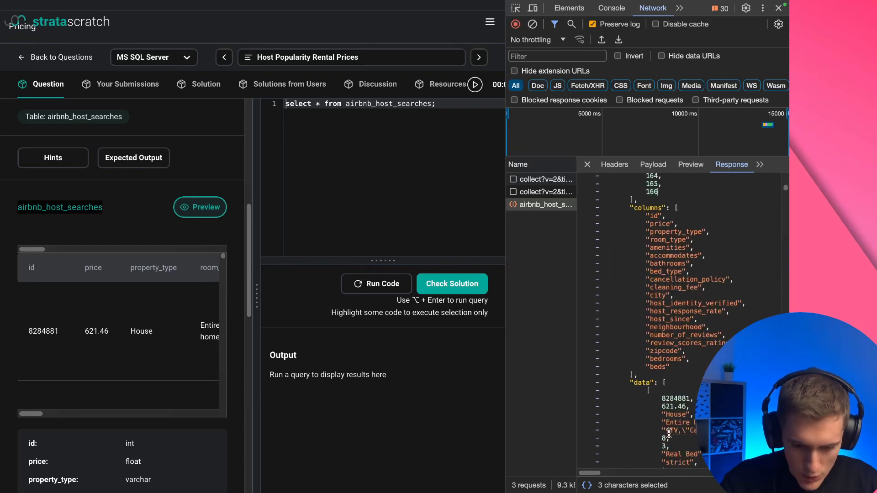
{"action": "scroll", "coordinate": [685, 384], "scroll_direction": "down", "scroll_amount": 10}
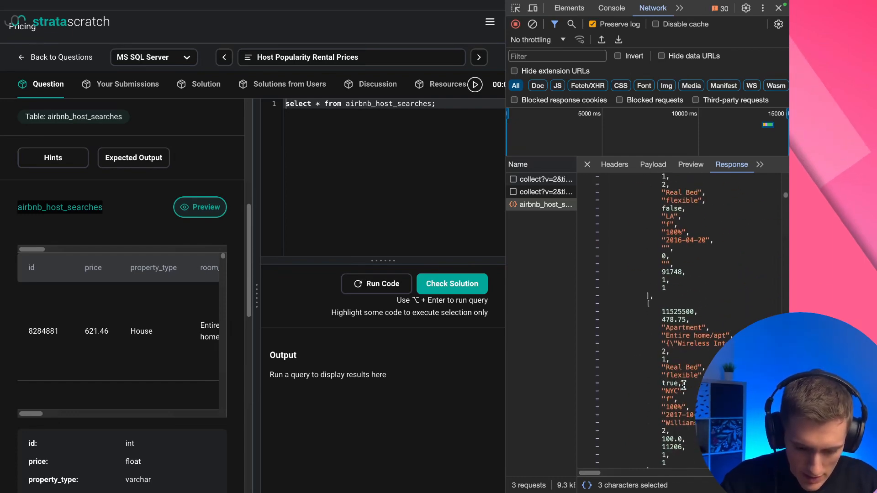
{"action": "scroll", "coordinate": [684, 386], "scroll_direction": "up", "scroll_amount": 14}
{"action": "scroll", "coordinate": [684, 386], "scroll_direction": "up", "scroll_amount": 20}
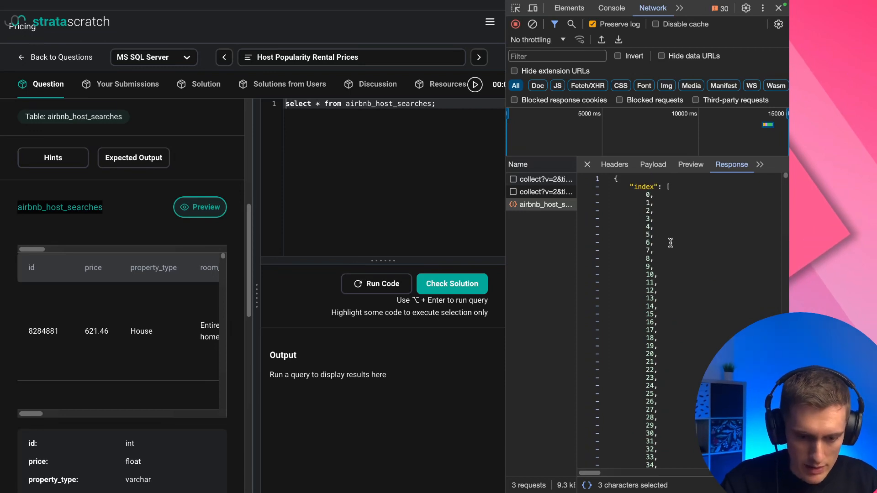
Copy the airbnb_host_searches response and paste it into the empty Data.json file in VS Code, with the file explorer narrowed
{"action": "right_click", "coordinate": [542, 211]}
{"action": "mouse_move", "coordinate": [568, 277]}
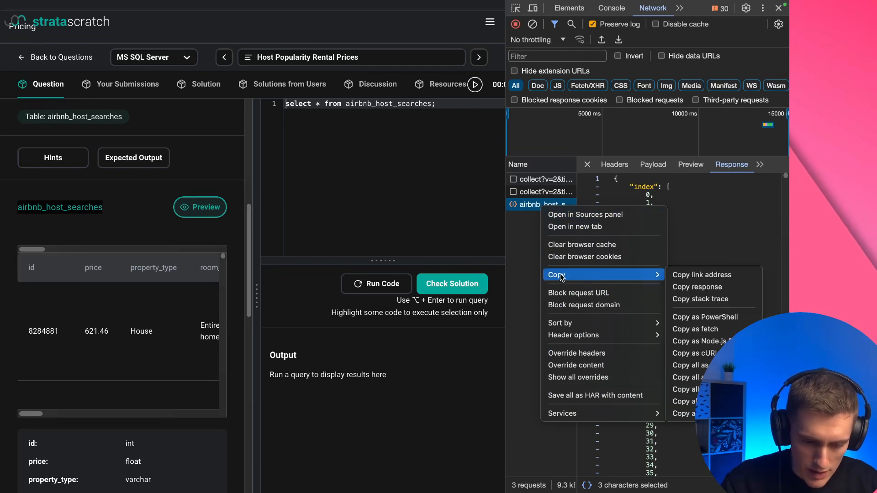
{"action": "left_click", "coordinate": [696, 288]}
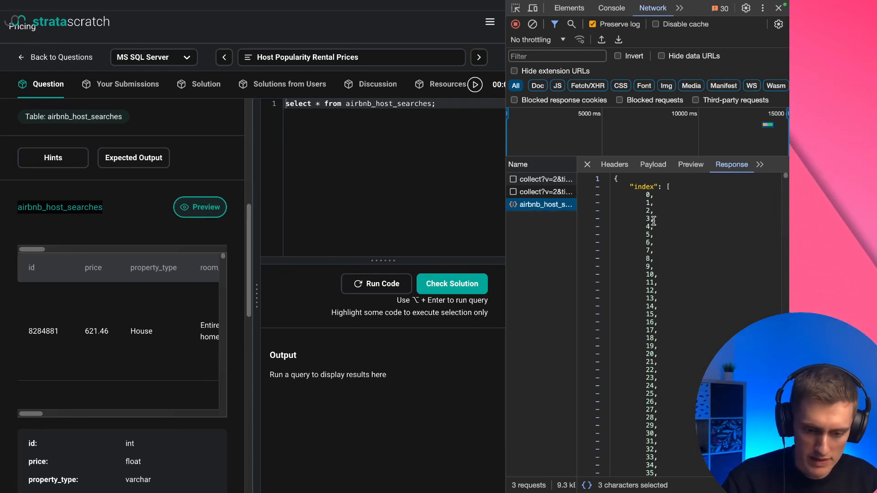
{"action": "key", "text": "ctrl+Right"}
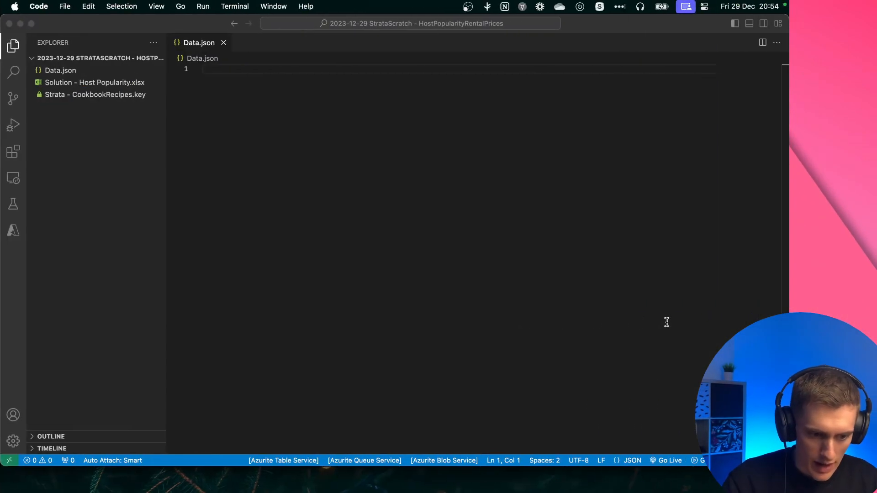
{"action": "left_click_drag", "start_coordinate": [167, 146], "coordinate": [135, 145]}
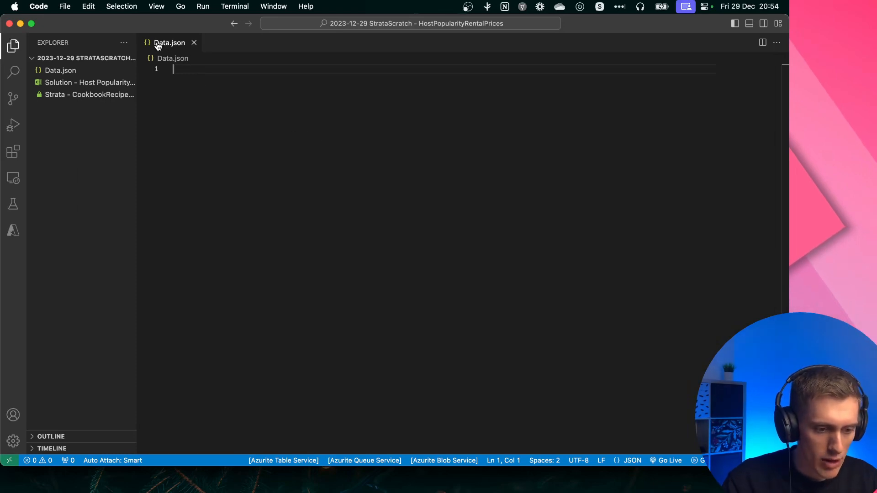
{"action": "key", "text": "super+v"}
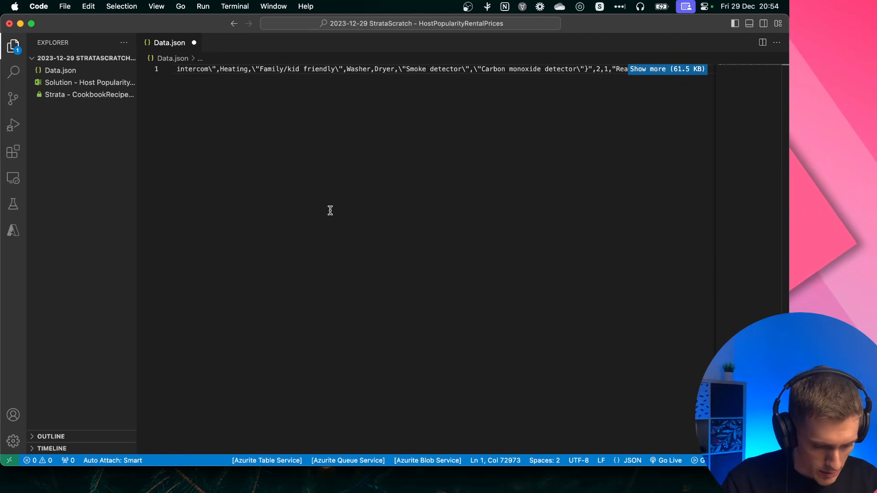
Set the language mode of Data.json to JSON
{"action": "key", "text": "super+shift+p"}
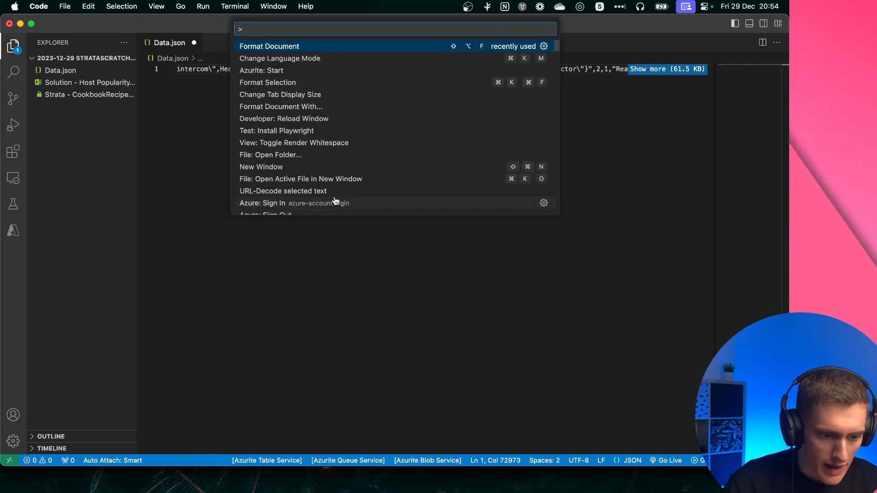
{"action": "type", "text": "c"}
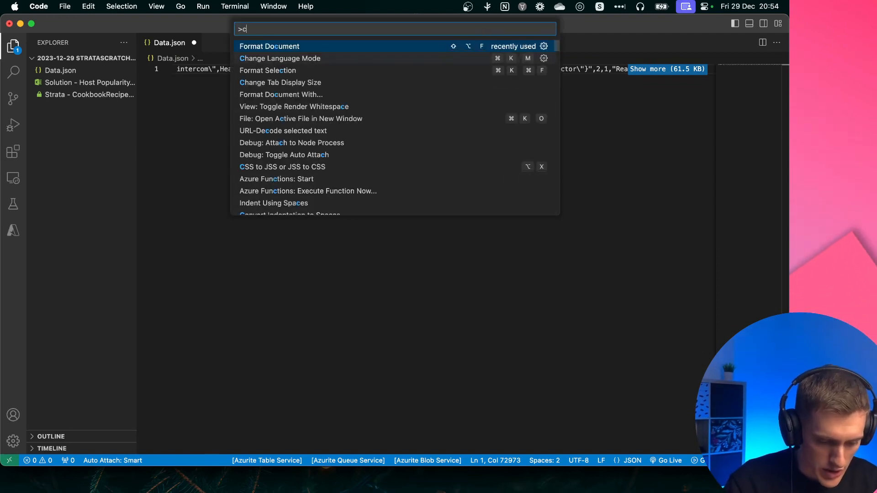
{"action": "type", "text": "hange l"}
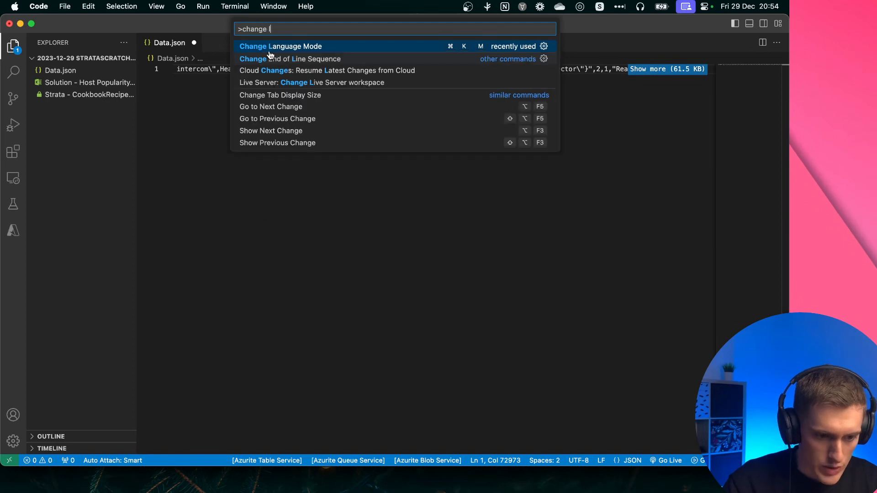
{"action": "left_click", "coordinate": [314, 47]}
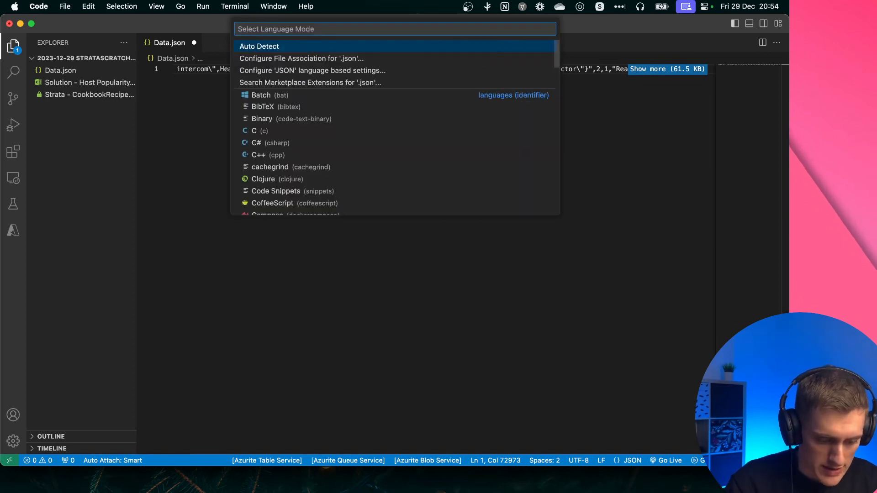
{"action": "type", "text": "js"}
{"action": "key", "text": "Return"}
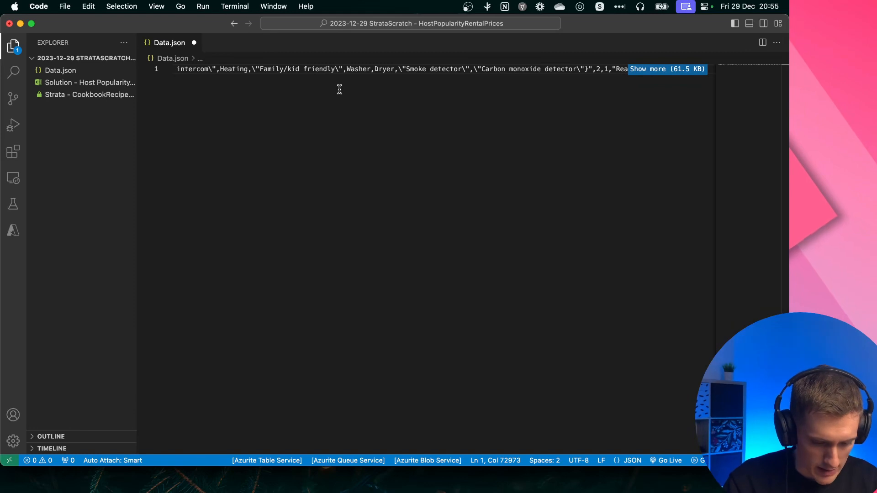
Format the whole Data.json document
{"action": "key", "text": "super+shift+p"}
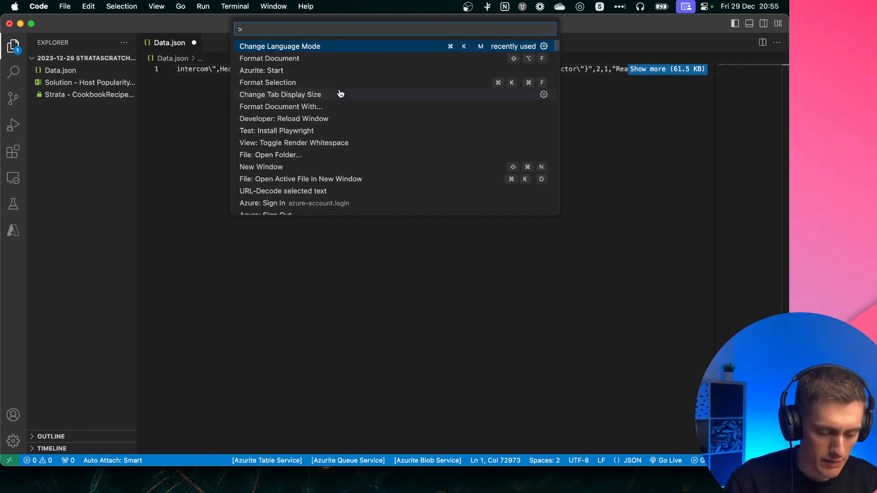
{"action": "type", "text": "format"}
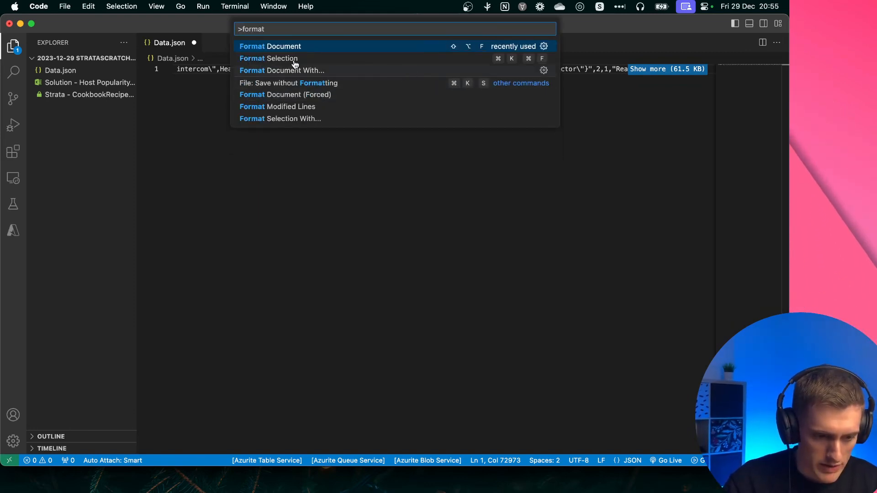
{"action": "key", "text": "Return"}
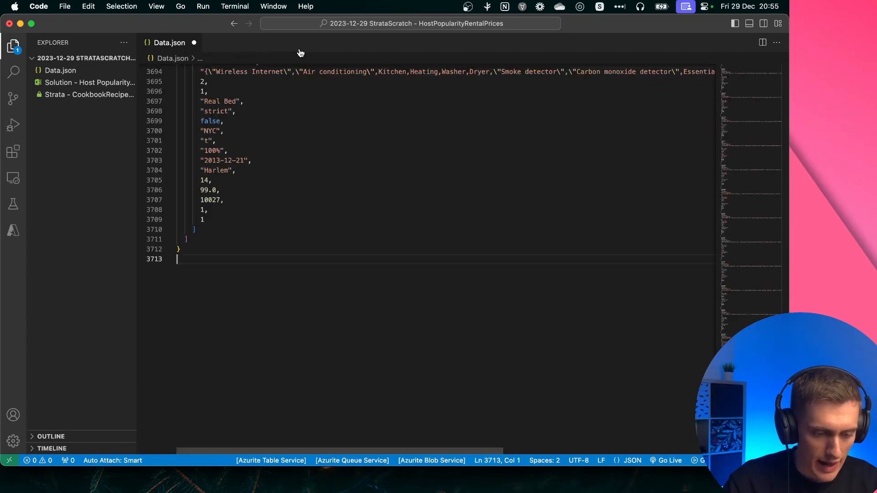
Review the index, columns and data arrays at the start of Data.json and save the file
{"action": "scroll", "coordinate": [341, 170], "scroll_direction": "up", "scroll_amount": 1}
{"action": "scroll", "coordinate": [333, 139], "scroll_direction": "up", "scroll_amount": 20}
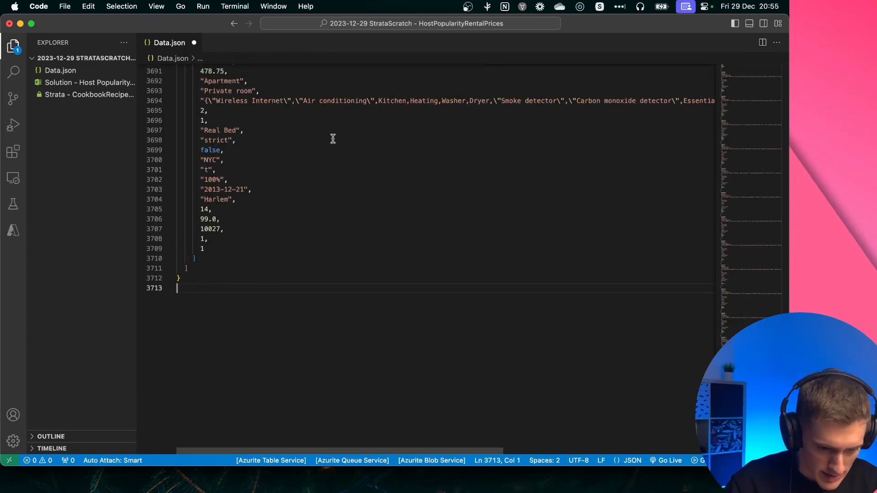
{"action": "scroll", "coordinate": [333, 139], "scroll_direction": "up", "scroll_amount": 20}
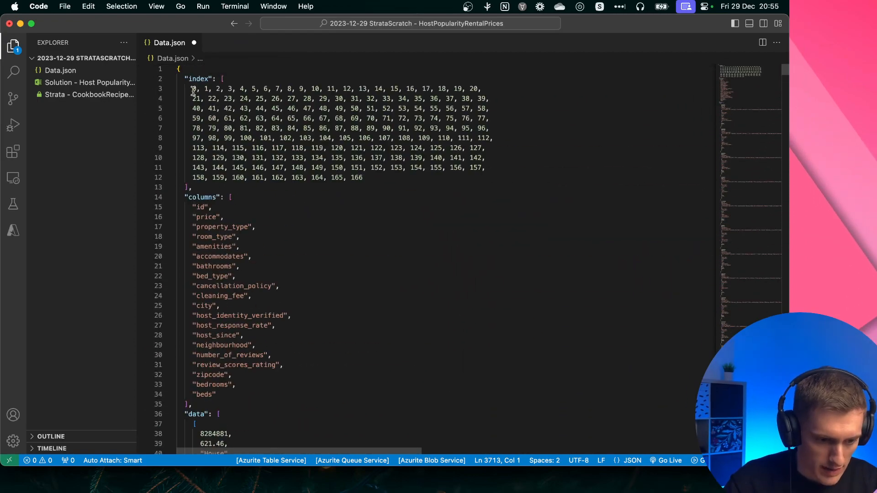
{"action": "left_click_drag", "start_coordinate": [193, 91], "coordinate": [406, 168]}
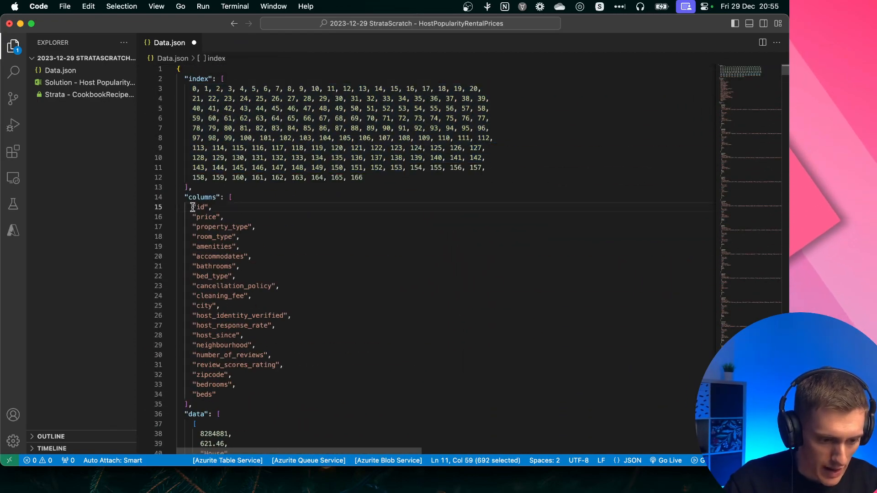
{"action": "left_click_drag", "start_coordinate": [193, 207], "coordinate": [269, 325]}
{"action": "scroll", "coordinate": [270, 327], "scroll_direction": "down", "scroll_amount": 6}
{"action": "scroll", "coordinate": [268, 329], "scroll_direction": "up", "scroll_amount": 2}
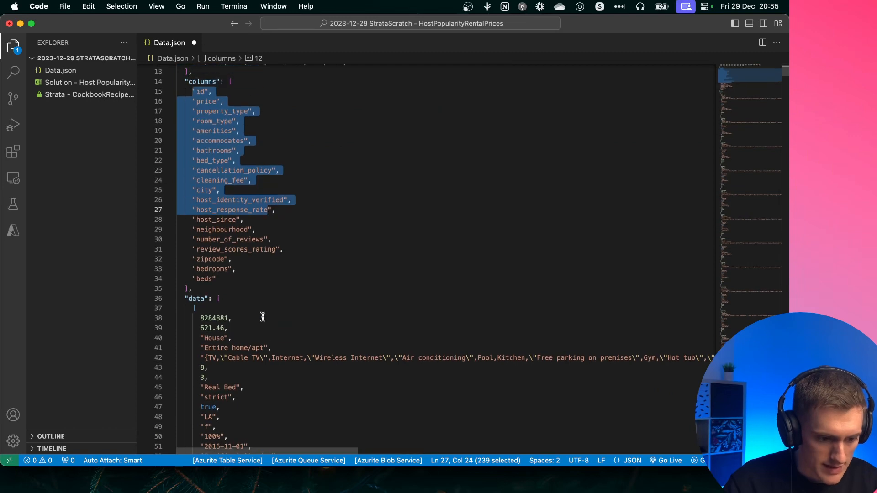
{"action": "left_click", "coordinate": [330, 132]}
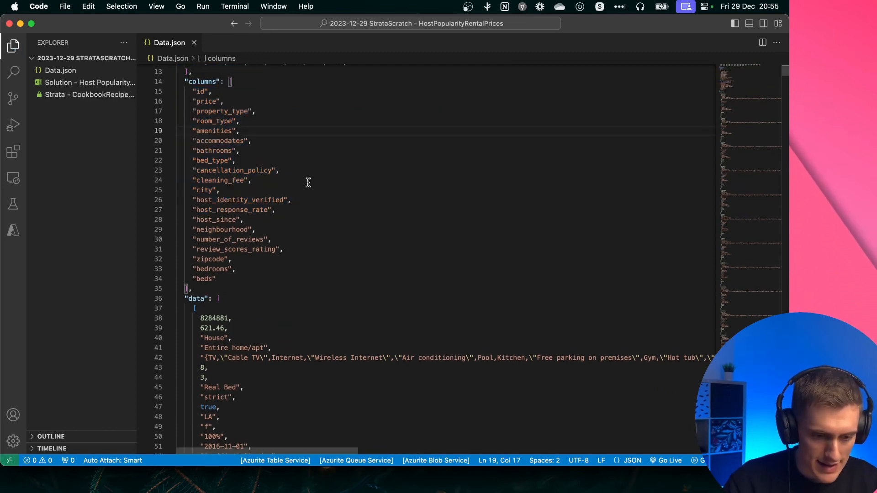
Switch to the blank Excel workbook and launch the Power Query Editor
{"action": "key", "text": "ctrl+Right"}
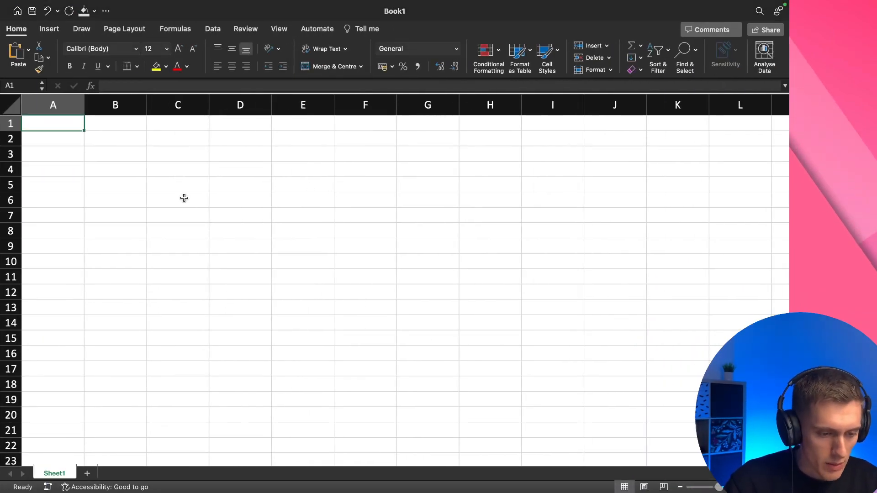
{"action": "left_click", "coordinate": [212, 29]}
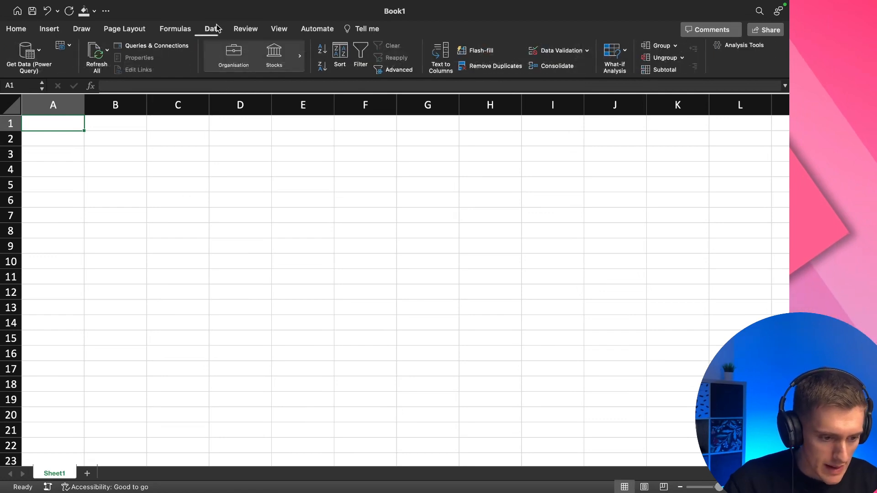
{"action": "left_click", "coordinate": [39, 51]}
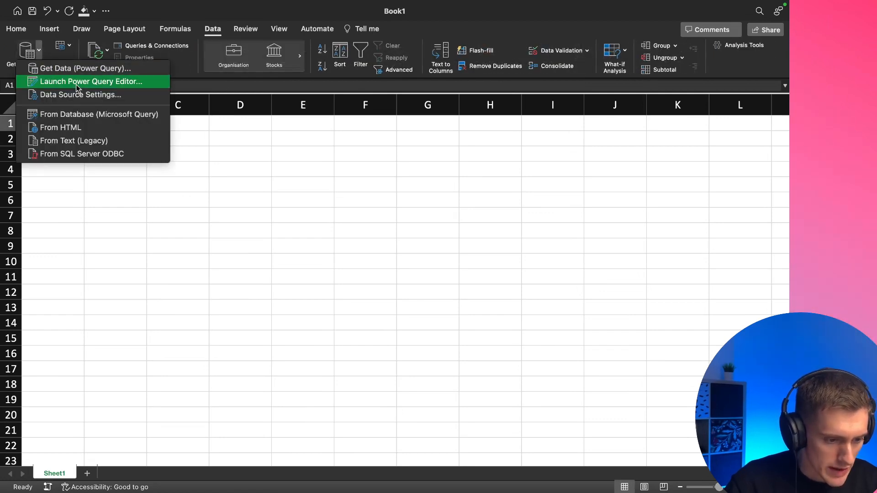
{"action": "left_click", "coordinate": [58, 84]}
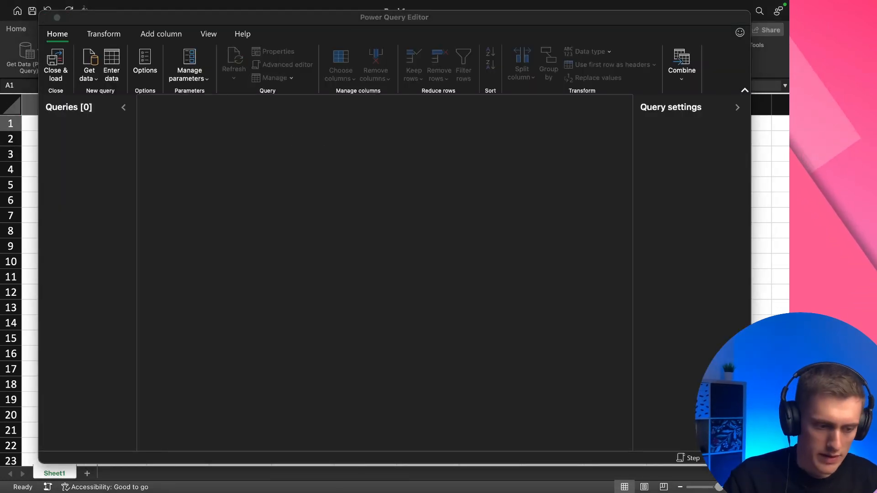
Create a new blank query with the default empty-text source
{"action": "left_click", "coordinate": [113, 155]}
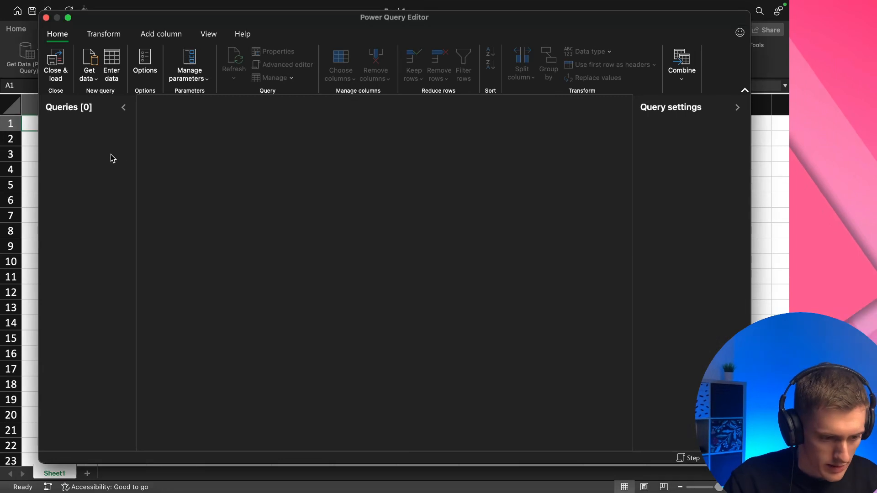
{"action": "right_click", "coordinate": [86, 167]}
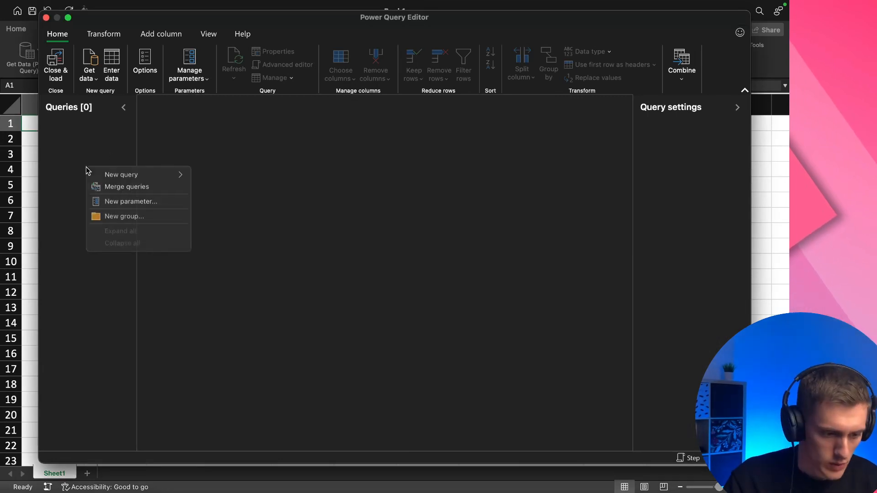
{"action": "mouse_move", "coordinate": [132, 178]}
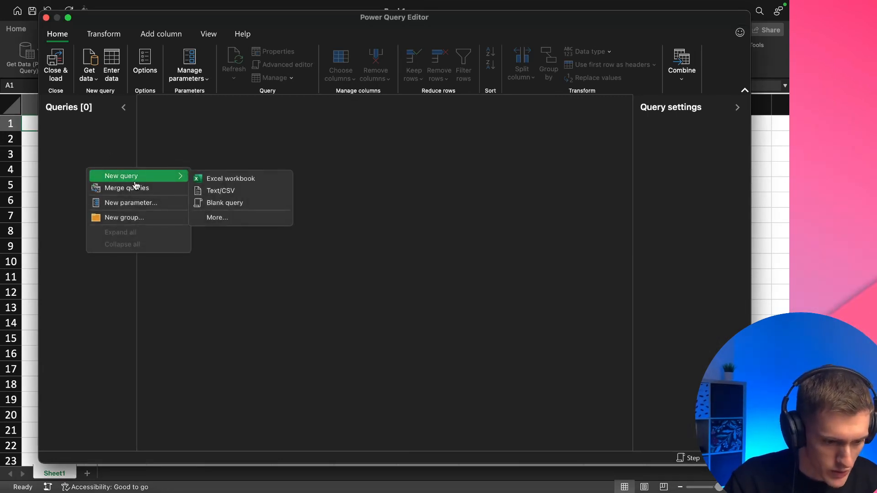
{"action": "left_click", "coordinate": [240, 206]}
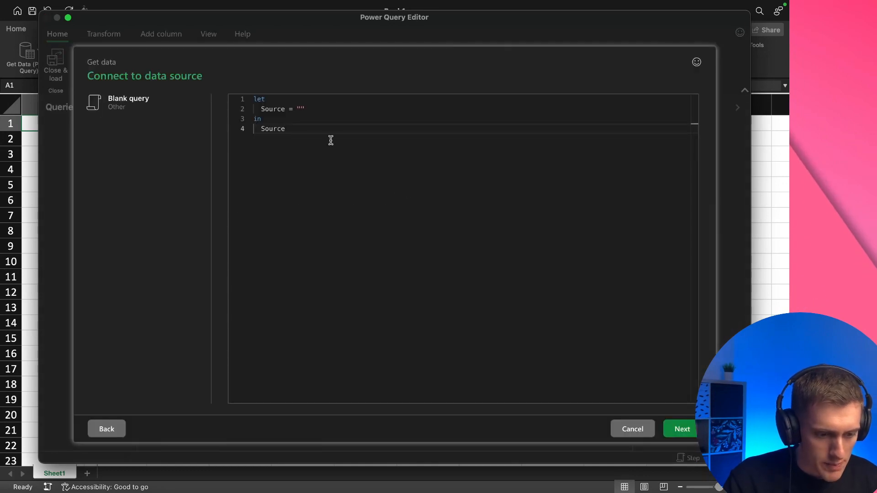
{"action": "left_click", "coordinate": [687, 432]}
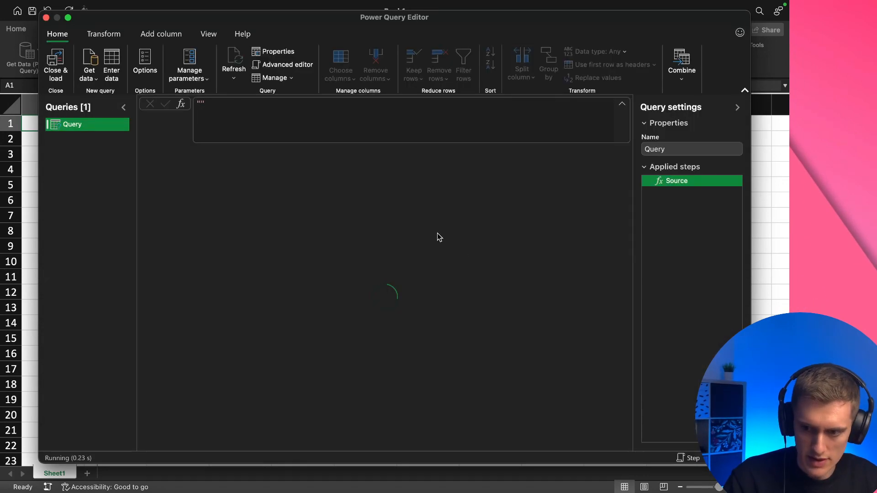
View the blank query's code in the Advanced editor and leave it without changes
{"action": "right_click", "coordinate": [84, 127]}
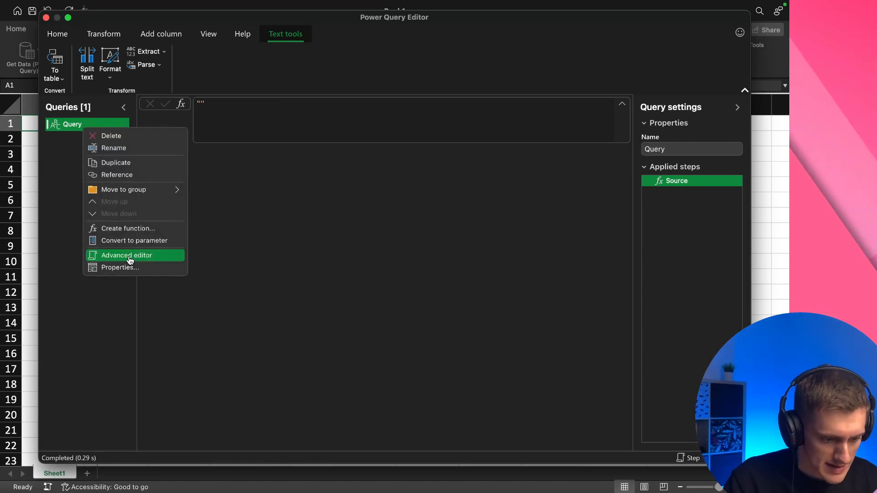
{"action": "left_click", "coordinate": [70, 126]}
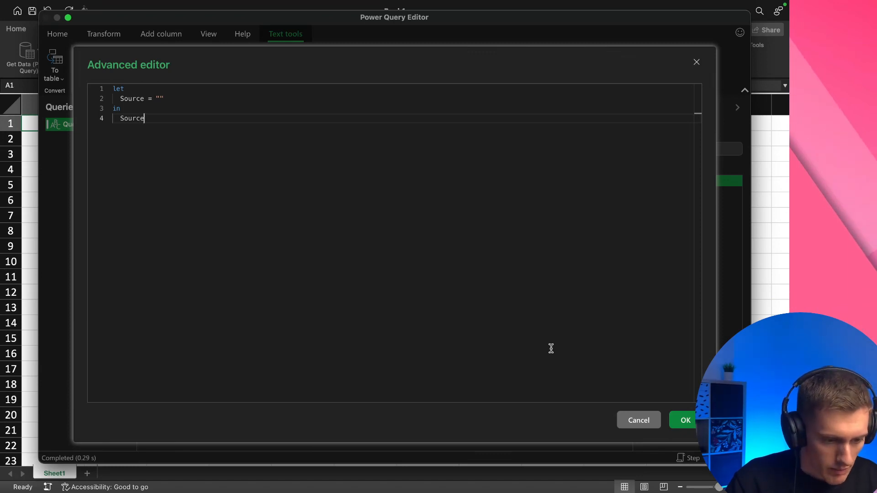
{"action": "left_click", "coordinate": [631, 421]}
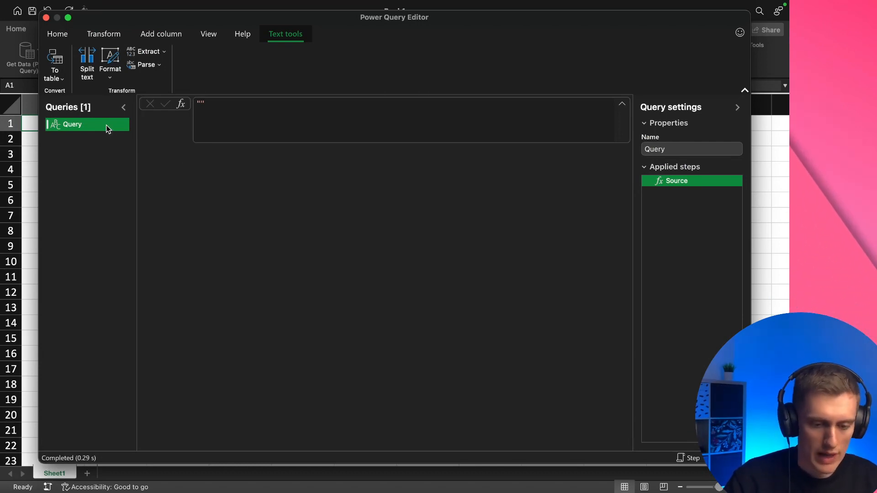
Import Data.json from the HostPopularityRentalPrices folder as a new query using the JSON data source
{"action": "left_click", "coordinate": [60, 35]}
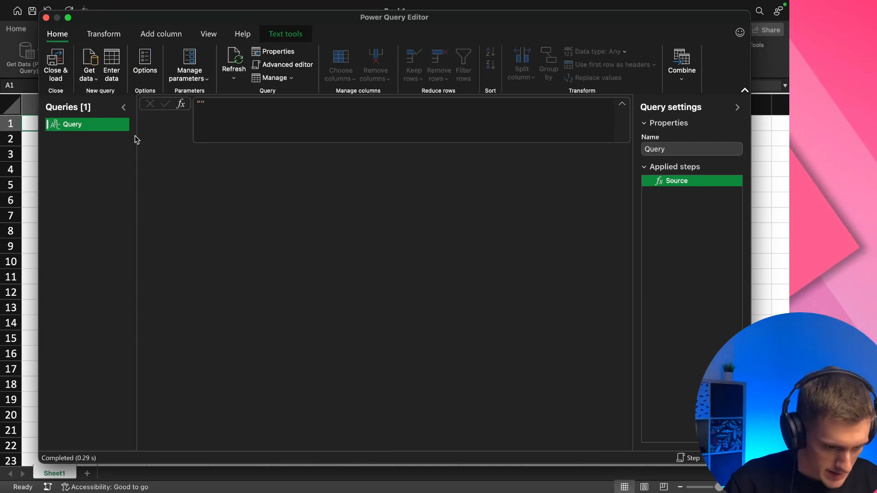
{"action": "left_click", "coordinate": [96, 81]}
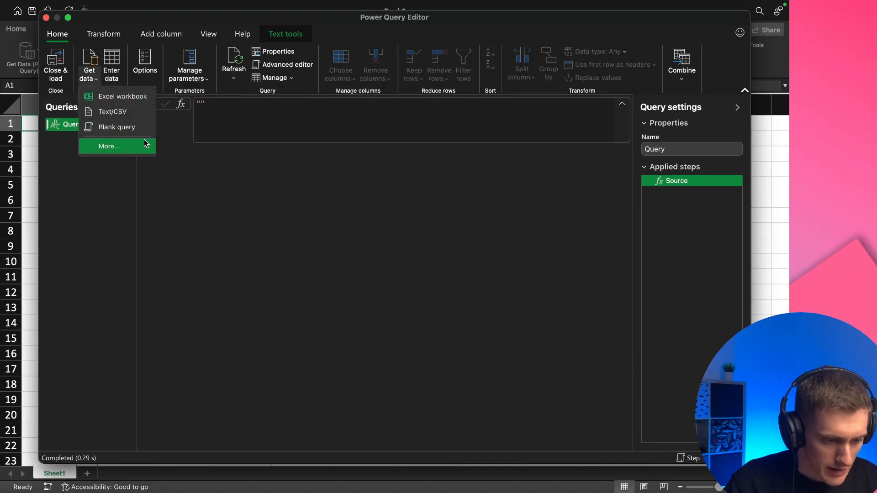
{"action": "left_click", "coordinate": [120, 145]}
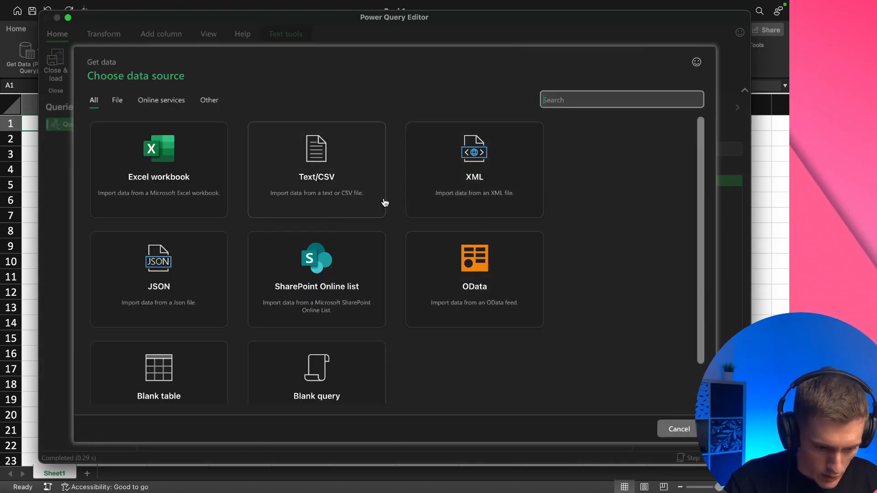
{"action": "left_click", "coordinate": [193, 284]}
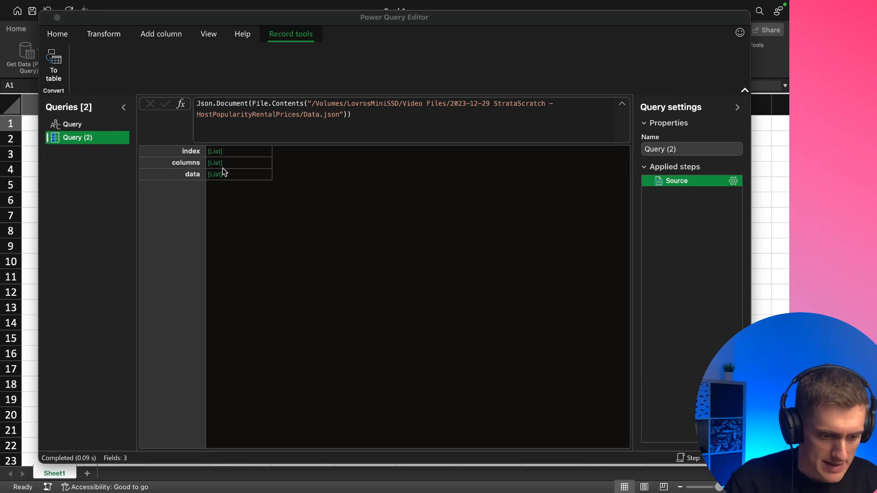
Preview the columns and data lists of the imported JSON record in an enlarged field details pane
{"action": "left_click", "coordinate": [187, 163]}
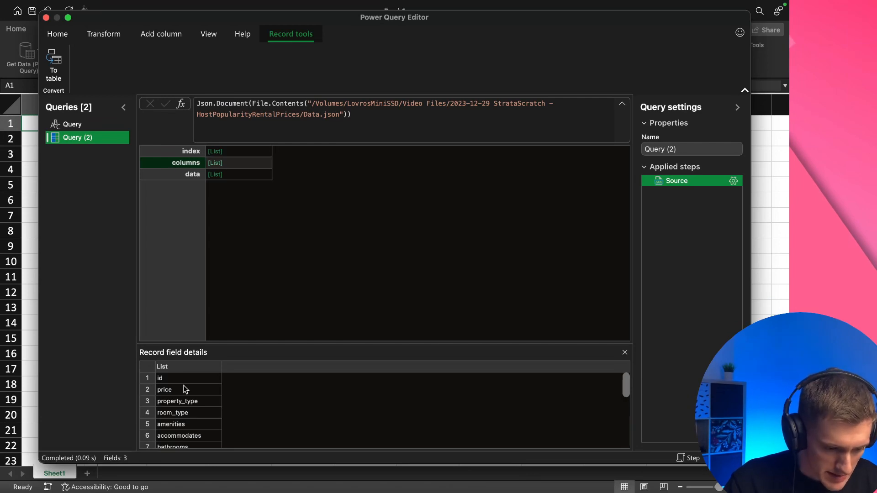
{"action": "left_click", "coordinate": [192, 176]}
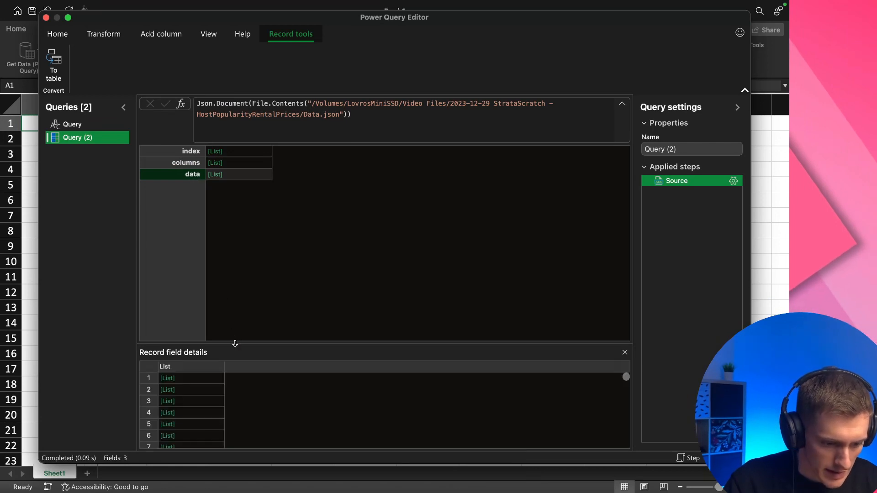
{"action": "left_click_drag", "start_coordinate": [235, 344], "coordinate": [235, 254]}
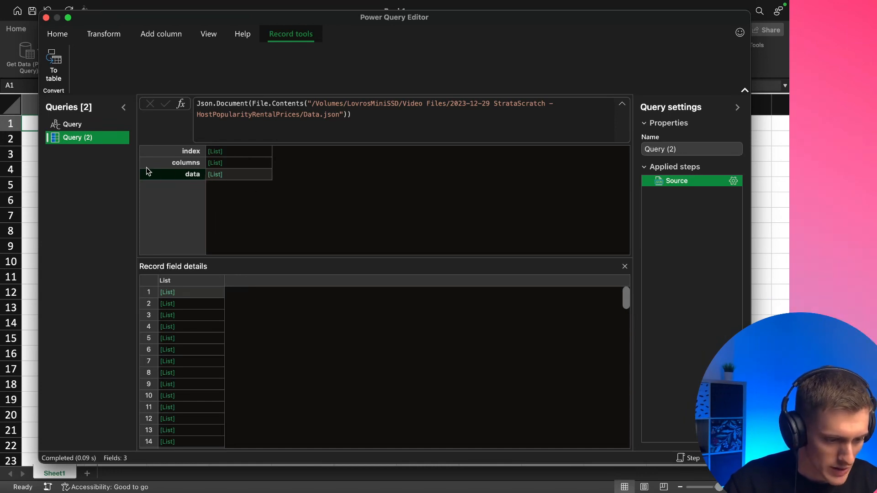
In the JSON query's Advanced editor, add the line "Rows = #table(Raw[columns], Raw[data])," below the Source step
{"action": "right_click", "coordinate": [103, 139]}
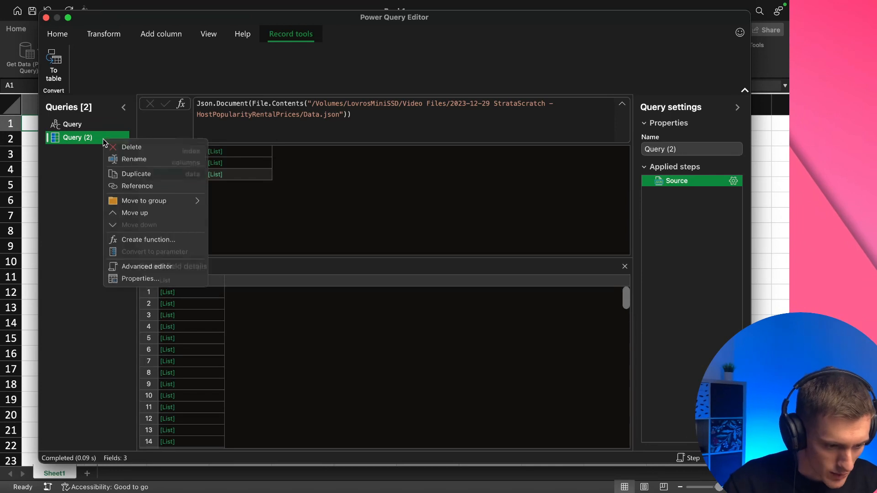
{"action": "left_click", "coordinate": [168, 267]}
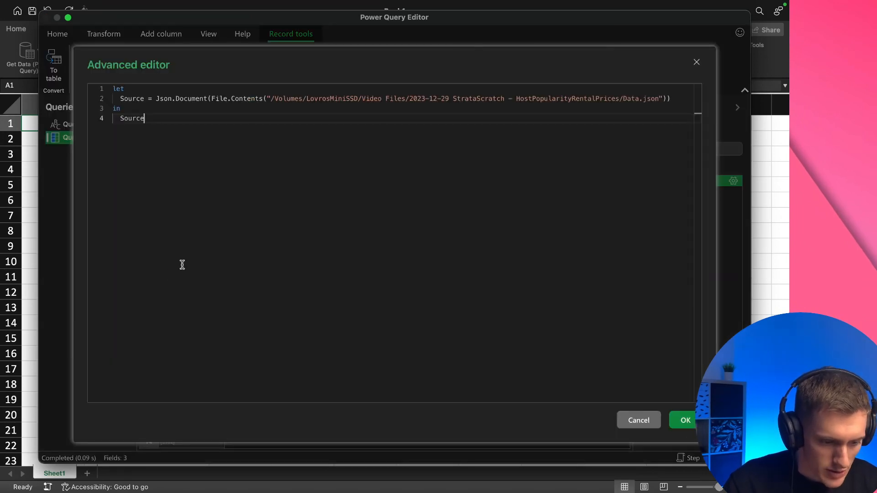
{"action": "left_click", "coordinate": [168, 99]}
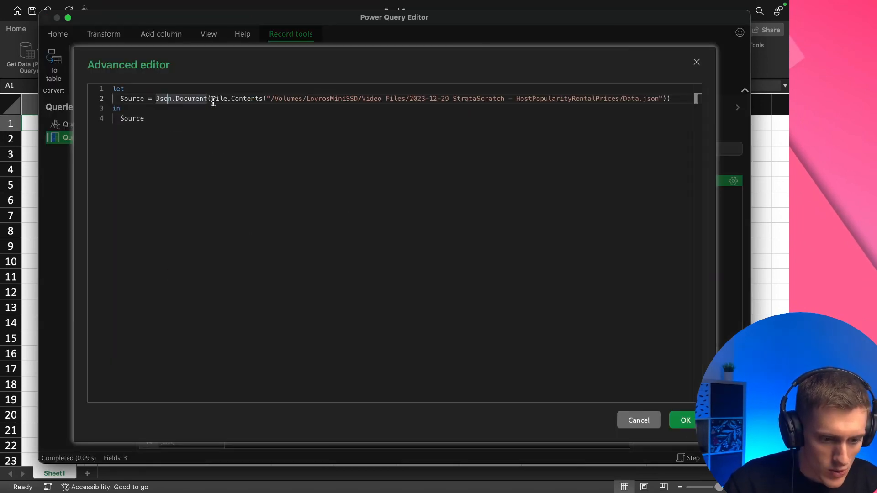
{"action": "key", "text": "super+Right"}
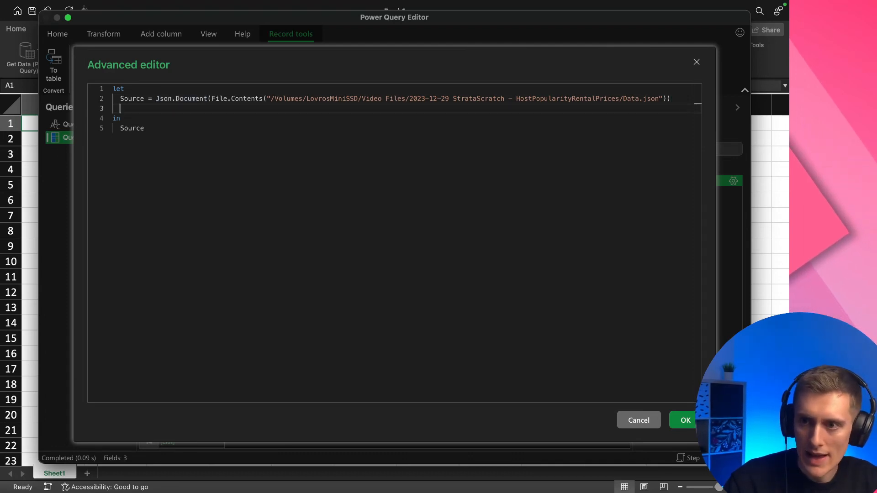
{"action": "key", "text": "super+Tab"}
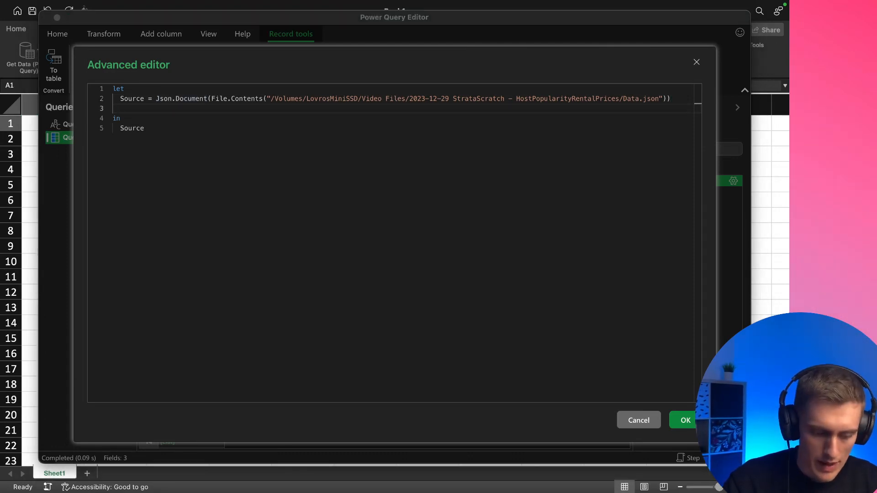
{"action": "left_click", "coordinate": [193, 106]}
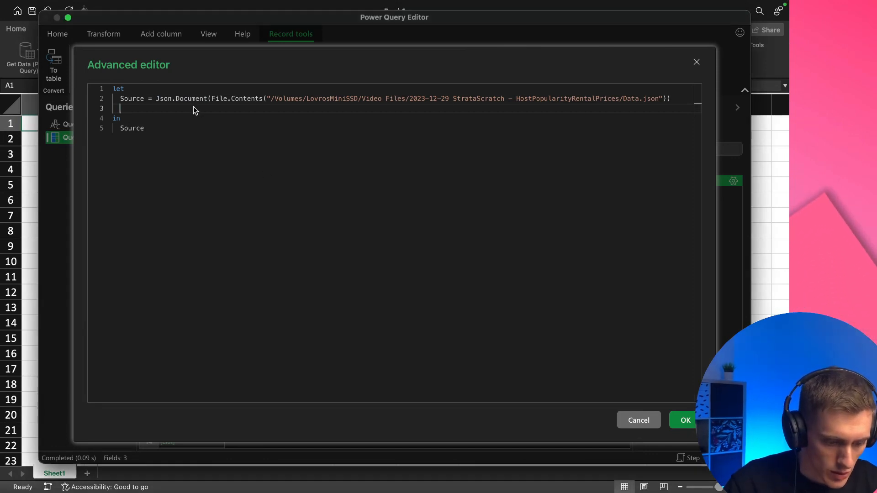
{"action": "type", "text": "Rows = #table(Raw[columns], Raw[data]),"}
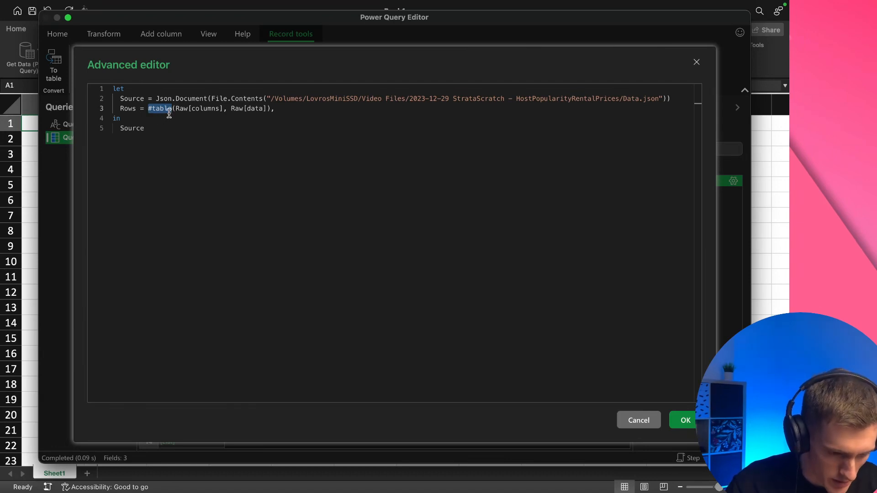
{"action": "left_click_drag", "start_coordinate": [169, 113], "coordinate": [223, 108]}
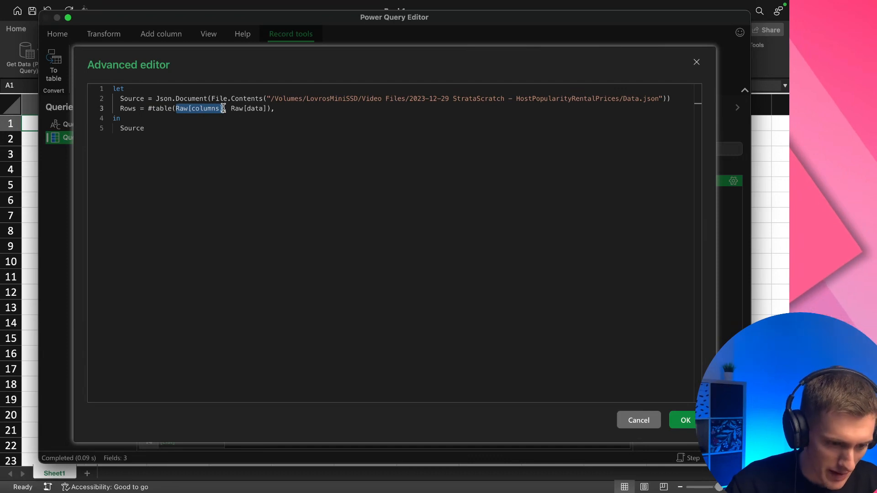
{"action": "double_click", "coordinate": [234, 110]}
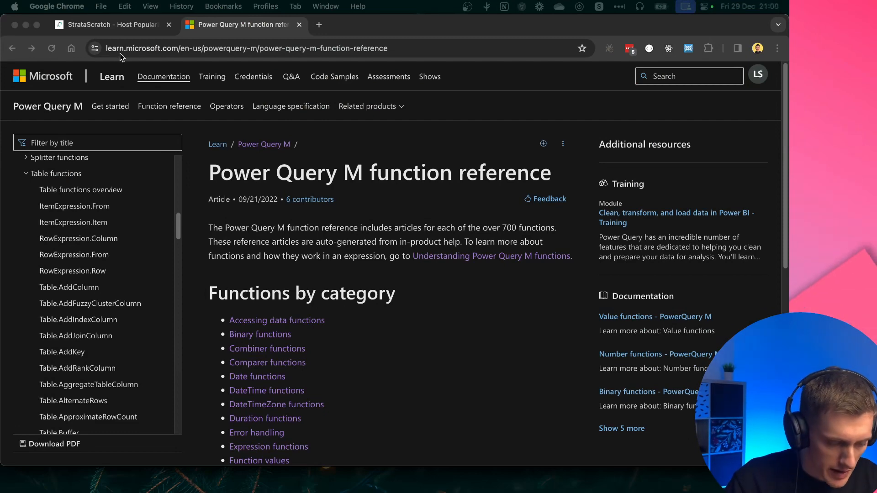
Look up the #table function in the Power Query M reference in the browser and read its syntax and description
{"action": "scroll", "coordinate": [48, 182], "scroll_direction": "up", "scroll_amount": 3}
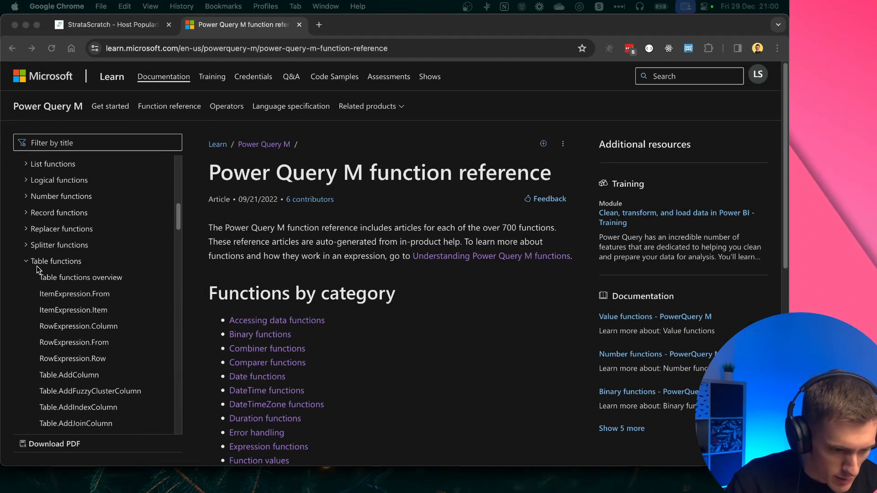
{"action": "scroll", "coordinate": [85, 312], "scroll_direction": "down", "scroll_amount": 20}
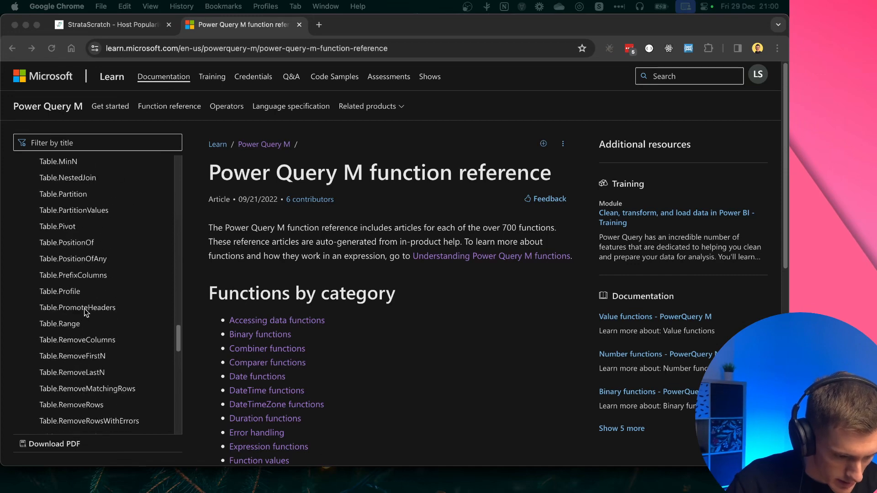
{"action": "scroll", "coordinate": [84, 311], "scroll_direction": "down", "scroll_amount": 5}
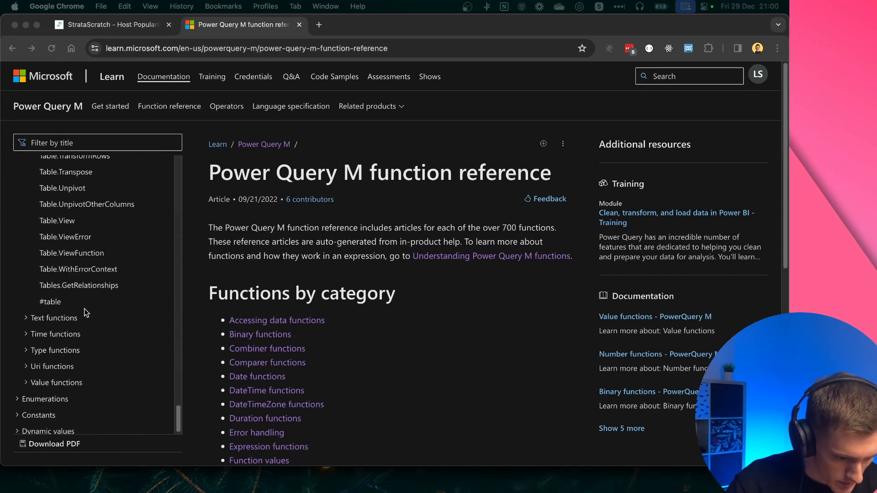
{"action": "left_click", "coordinate": [52, 305]}
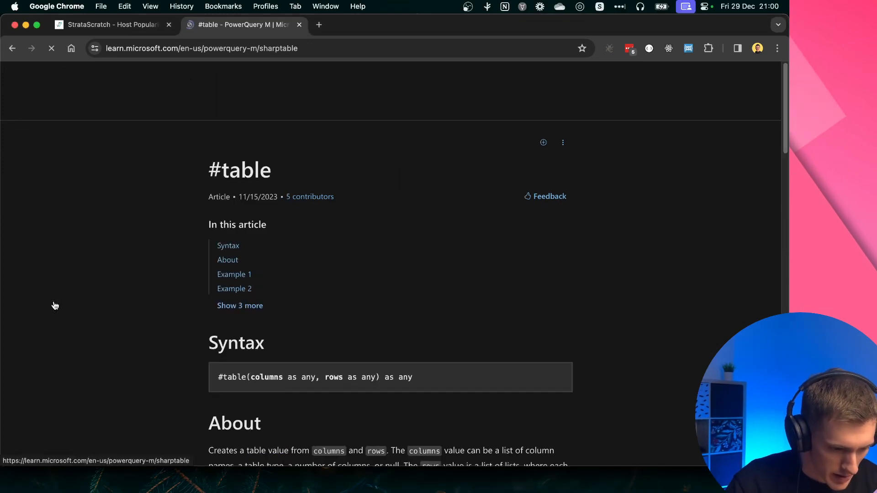
{"action": "scroll", "coordinate": [384, 389], "scroll_direction": "down", "scroll_amount": 3}
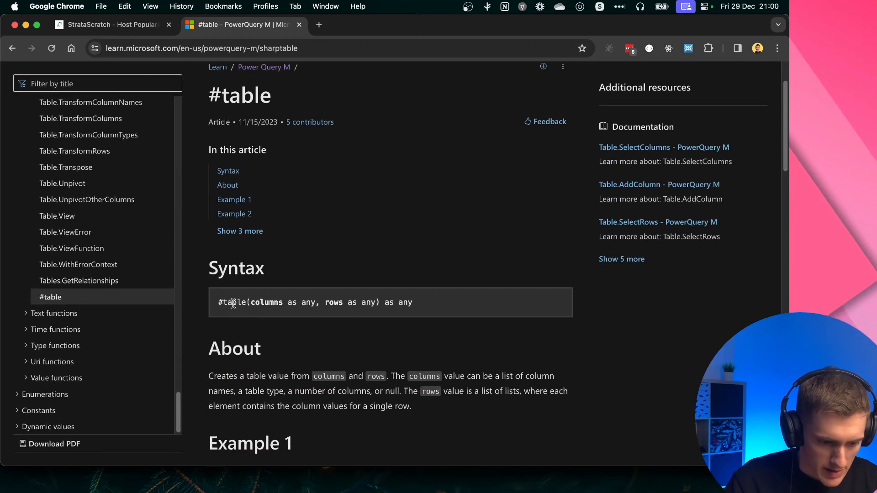
{"action": "left_click_drag", "start_coordinate": [209, 376], "coordinate": [378, 376]}
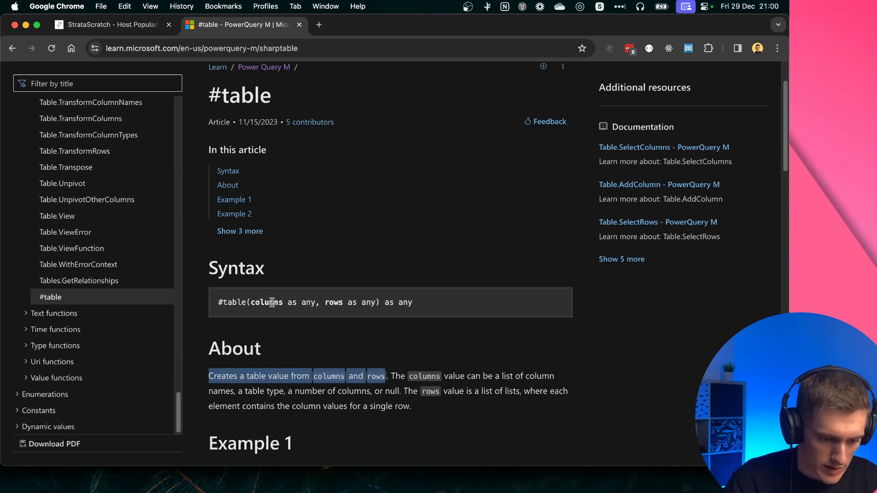
{"action": "left_click_drag", "start_coordinate": [273, 303], "coordinate": [349, 303]}
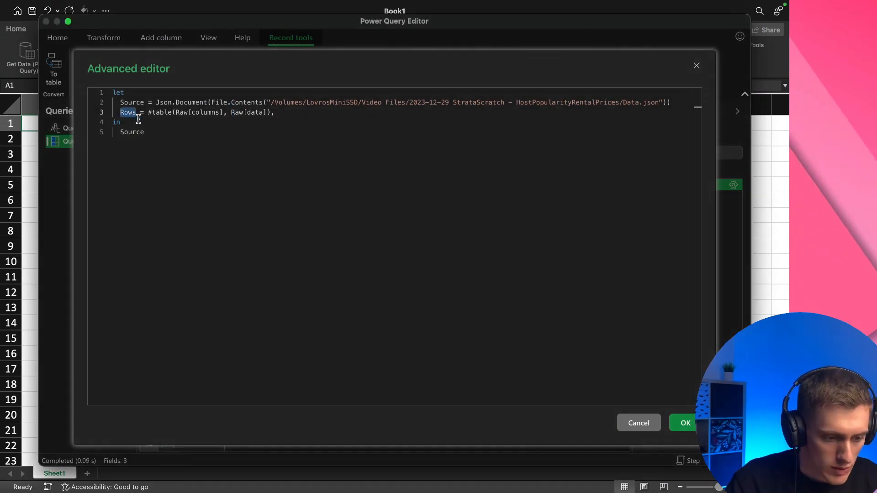
Return Rows instead of Source in the query, add a comma after the Source line, remove the one after the Rows line, and apply
{"action": "left_click_drag", "start_coordinate": [147, 114], "coordinate": [172, 114]}
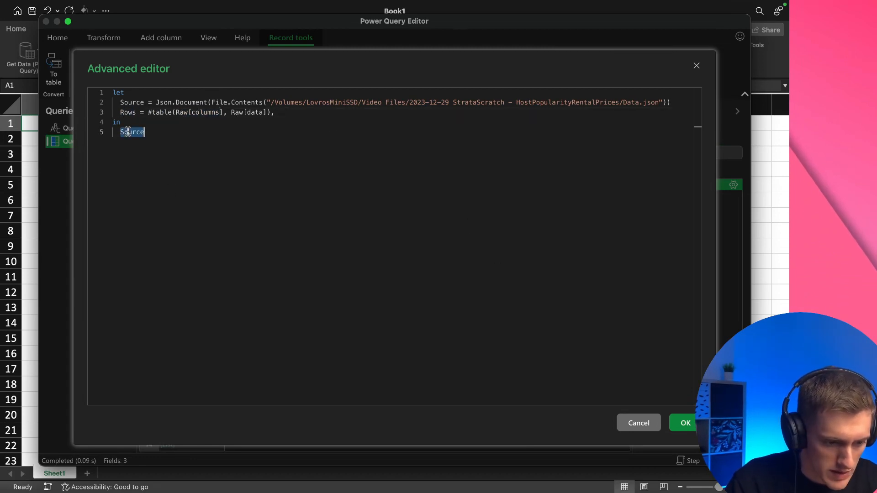
{"action": "left_click", "coordinate": [679, 424]}
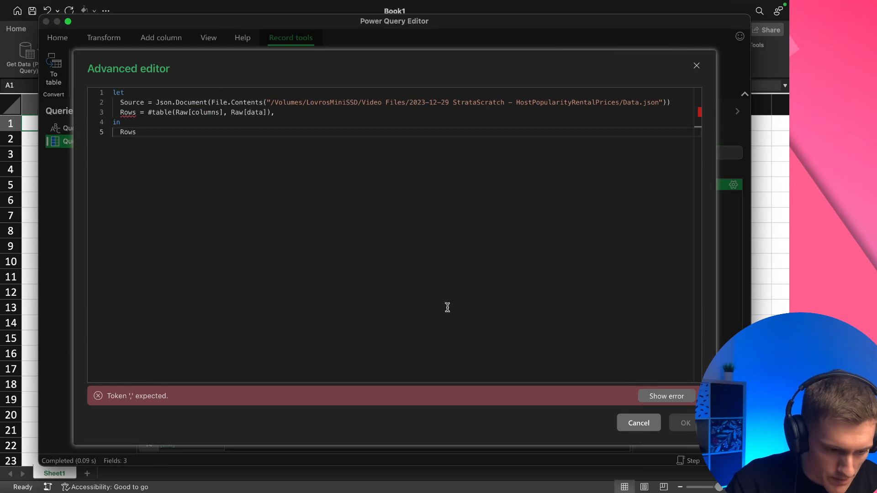
{"action": "left_click", "coordinate": [676, 102]}
{"action": "type", "text": ","}
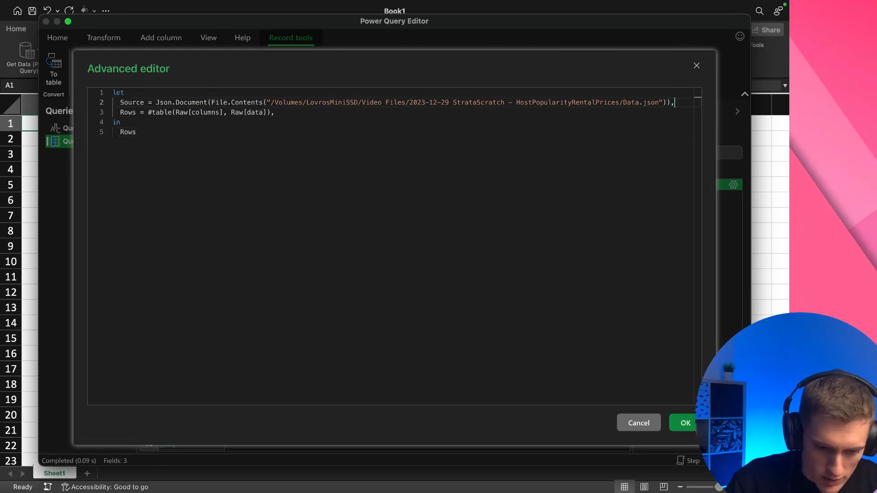
{"action": "left_click", "coordinate": [681, 426]}
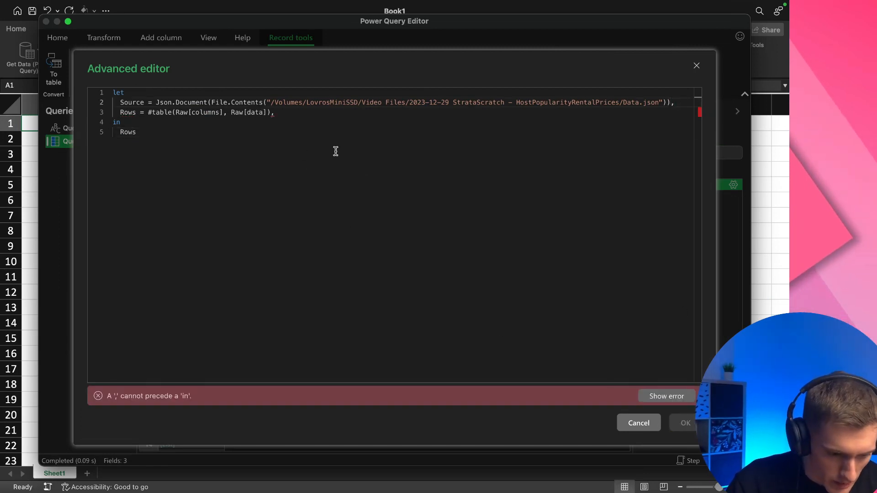
{"action": "left_click", "coordinate": [303, 112]}
{"action": "key", "text": "BackSpace"}
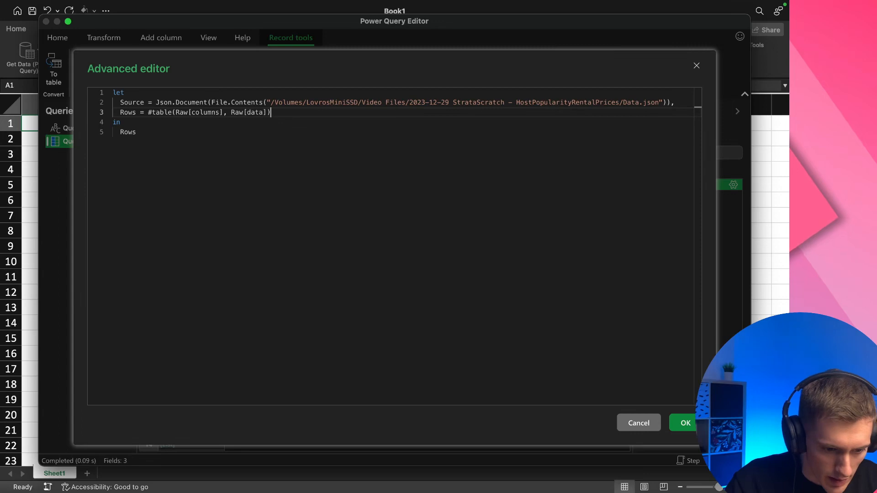
{"action": "left_click", "coordinate": [677, 420]}
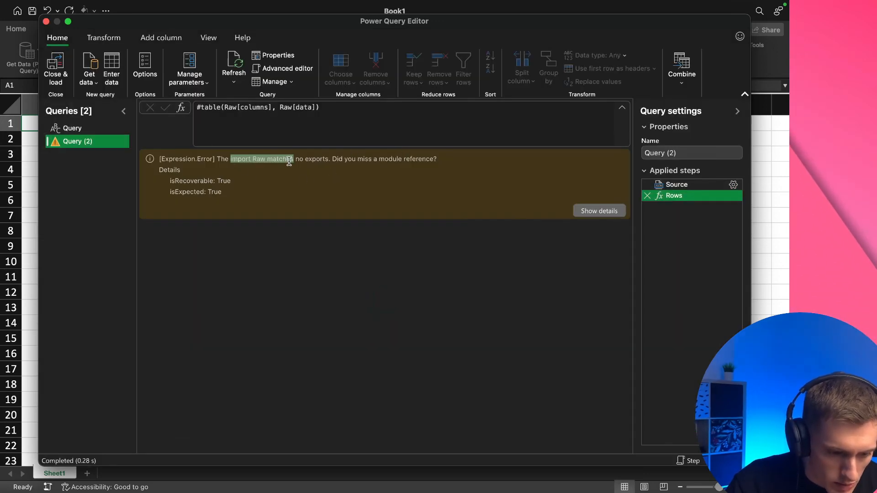
Replace both Raw references in the Rows line with Source, apply the query, and review the columns of the resulting table
{"action": "right_click", "coordinate": [88, 148]}
{"action": "left_click", "coordinate": [137, 274]}
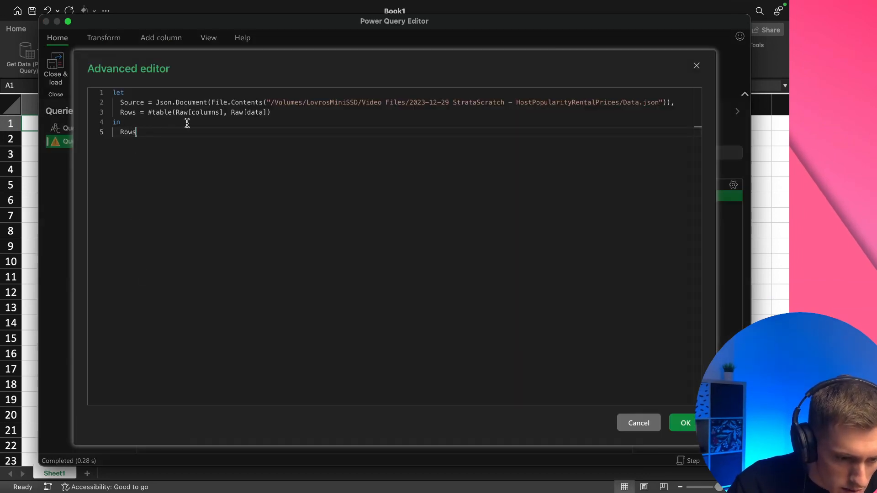
{"action": "key", "text": "super+c"}
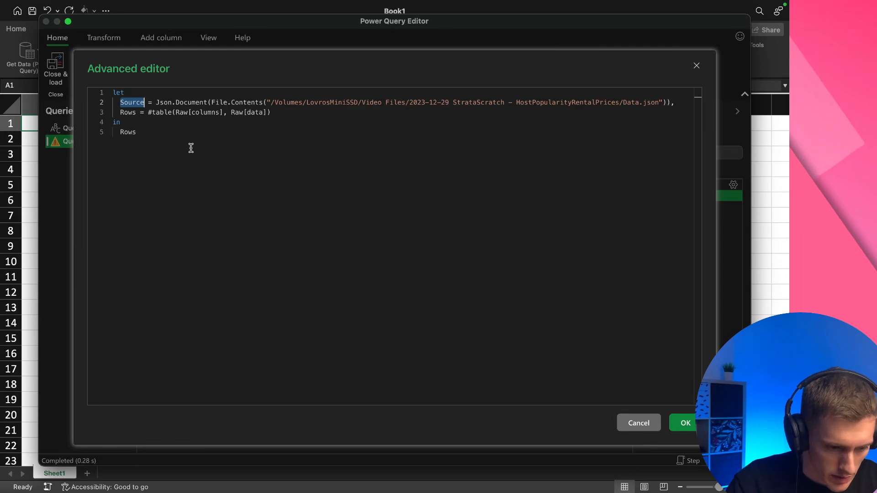
{"action": "double_click", "coordinate": [183, 113]}
{"action": "key", "text": "super+v"}
{"action": "double_click", "coordinate": [246, 113]}
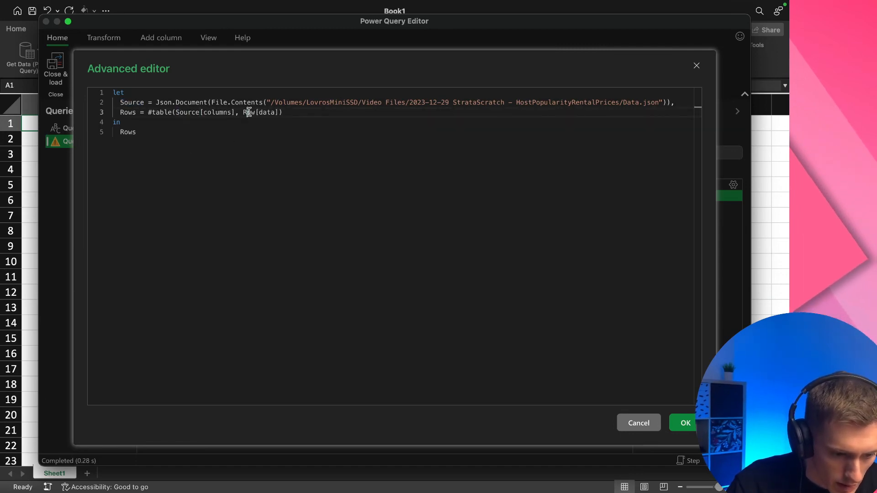
{"action": "key", "text": "super+v"}
{"action": "left_click", "coordinate": [321, 118]}
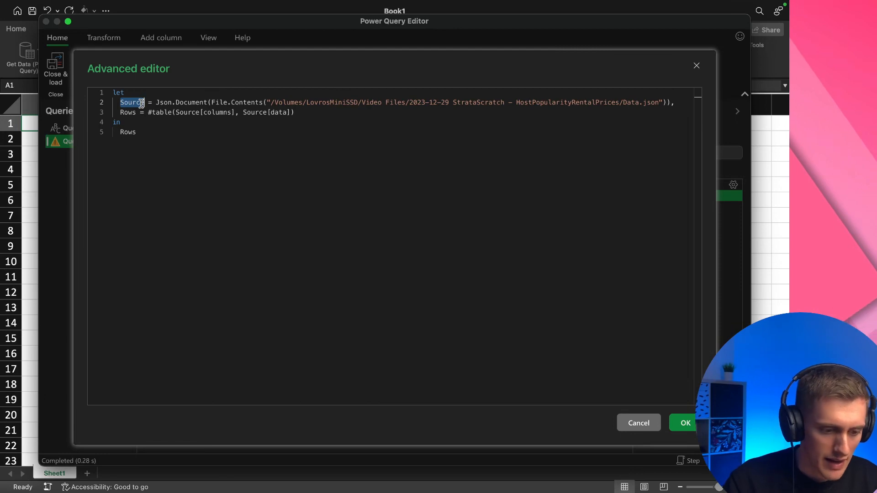
{"action": "left_click_drag", "start_coordinate": [176, 112], "coordinate": [235, 115]}
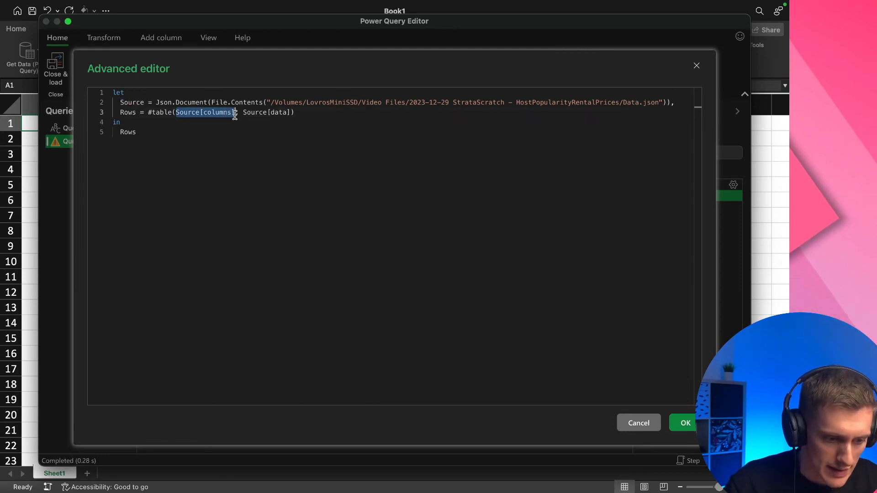
{"action": "double_click", "coordinate": [260, 113]}
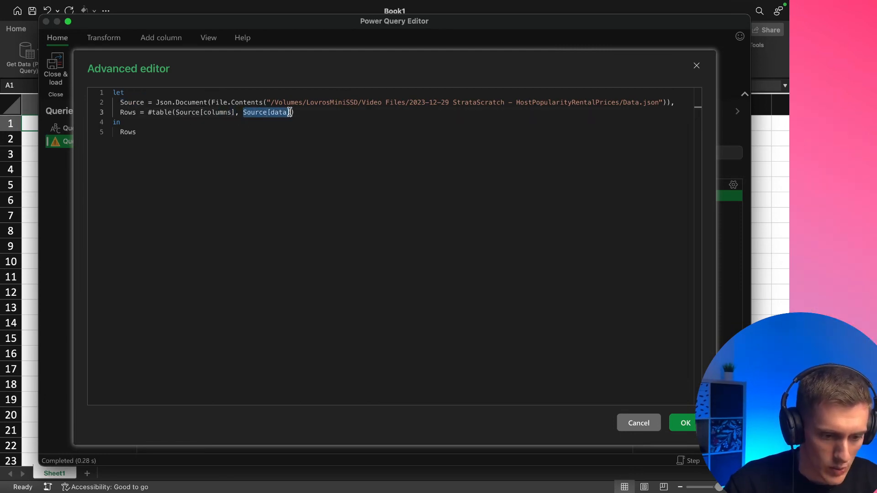
{"action": "left_click_drag", "start_coordinate": [290, 112], "coordinate": [298, 116]}
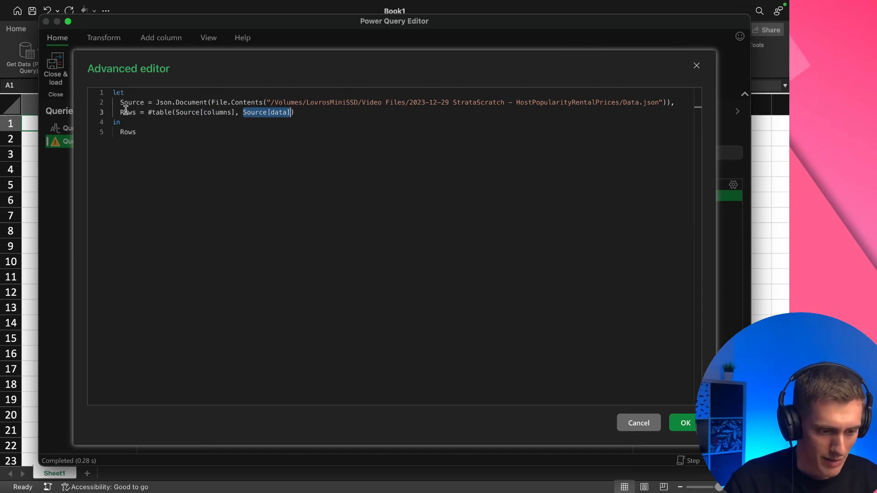
{"action": "left_click", "coordinate": [677, 425]}
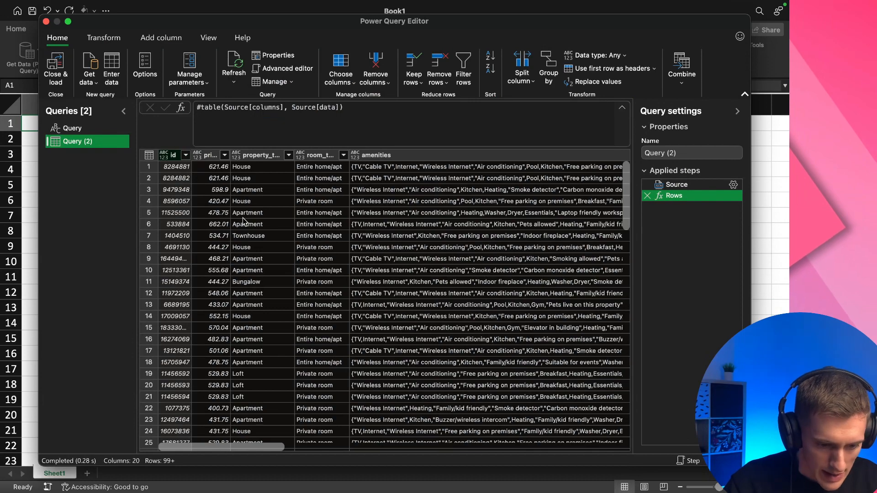
{"action": "scroll", "coordinate": [230, 275], "scroll_direction": "right", "scroll_amount": 10}
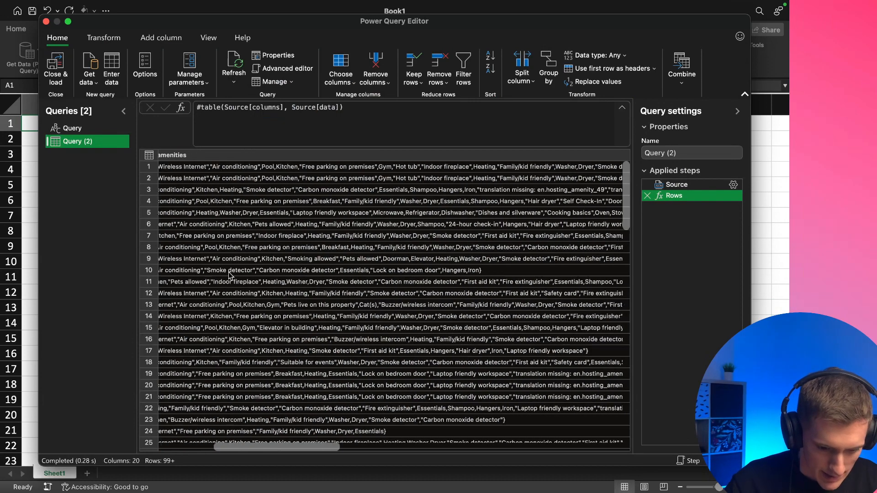
{"action": "scroll", "coordinate": [230, 275], "scroll_direction": "right", "scroll_amount": 15}
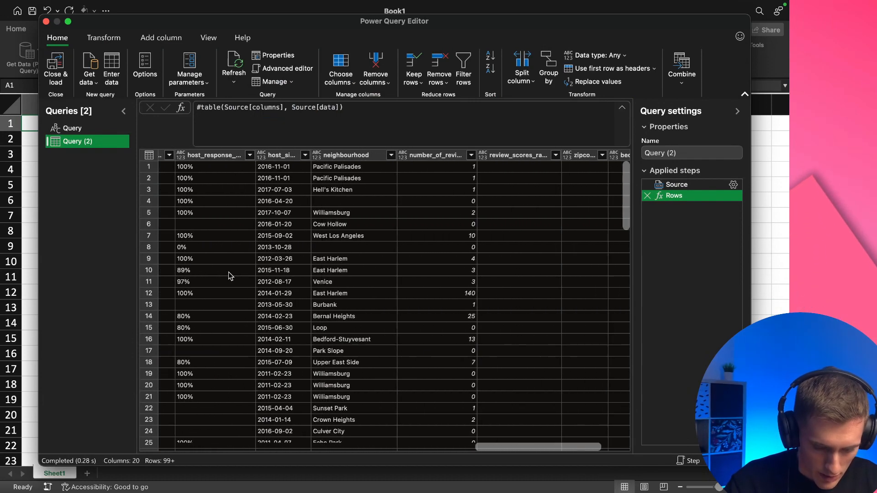
{"action": "scroll", "coordinate": [229, 273], "scroll_direction": "right", "scroll_amount": 5}
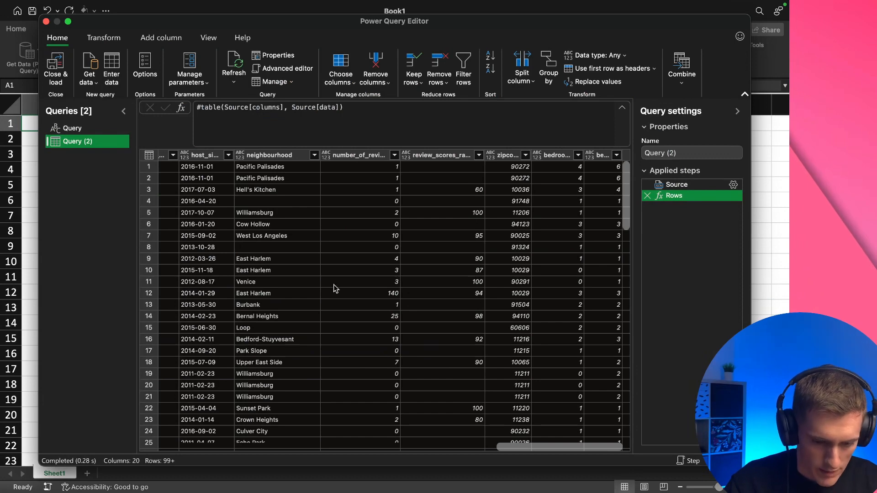
{"action": "scroll", "coordinate": [334, 284], "scroll_direction": "left", "scroll_amount": 10}
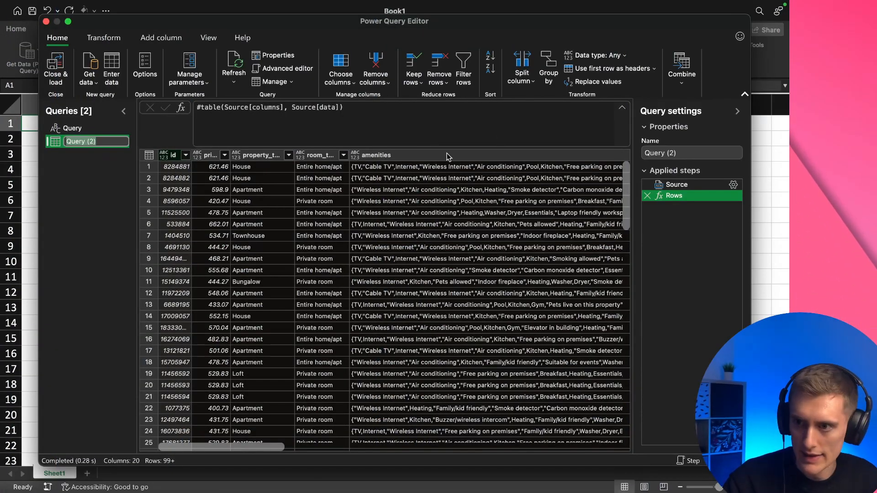
Look up Table.AddColumn in the Power Query M reference in the browser and read its syntax through the columnGenerator argument
{"action": "key", "text": "ctrl+Left"}
{"action": "scroll", "coordinate": [99, 238], "scroll_direction": "up", "scroll_amount": 15}
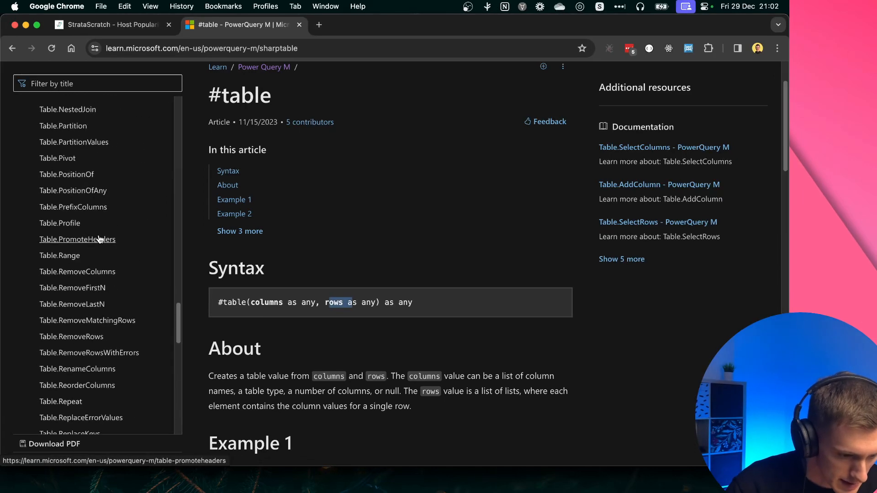
{"action": "scroll", "coordinate": [100, 238], "scroll_direction": "up", "scroll_amount": 20}
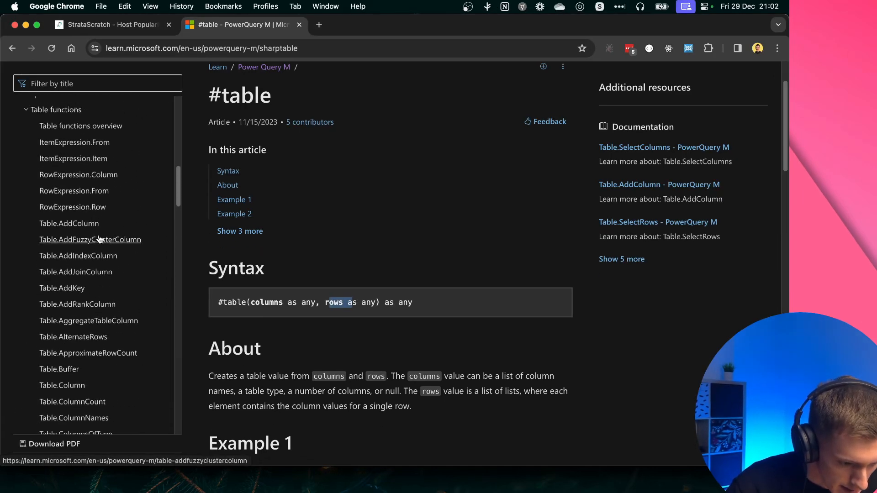
{"action": "scroll", "coordinate": [118, 369], "scroll_direction": "down", "scroll_amount": 3}
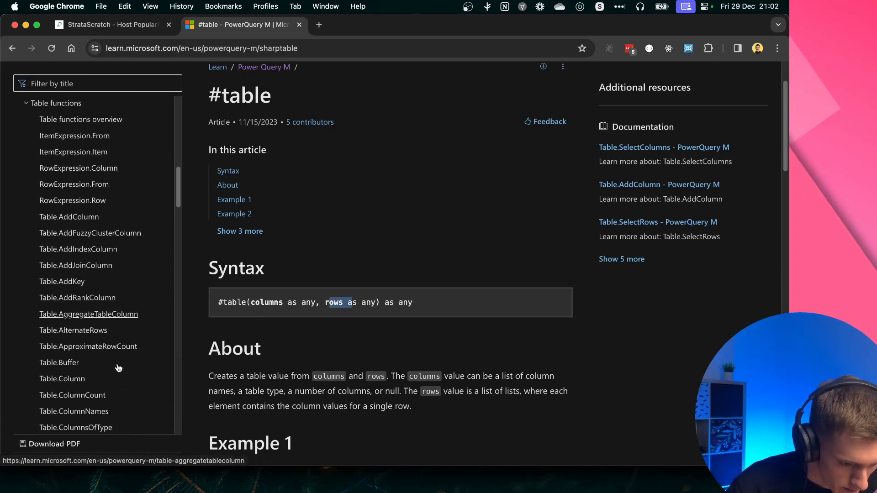
{"action": "left_click", "coordinate": [81, 217]}
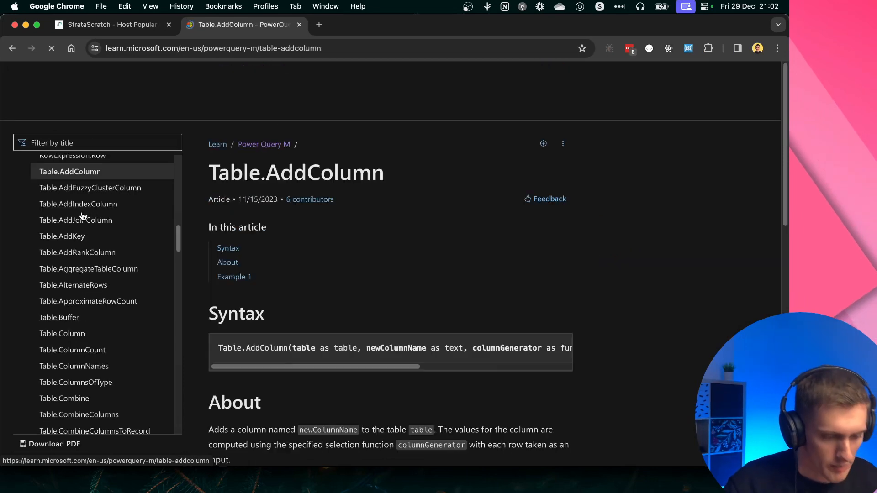
{"action": "scroll", "coordinate": [428, 320], "scroll_direction": "down", "scroll_amount": 2}
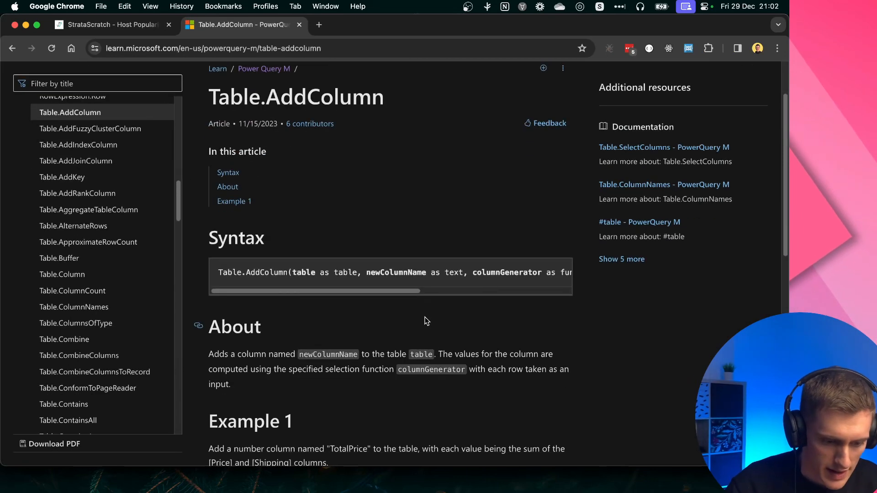
{"action": "double_click", "coordinate": [231, 273]}
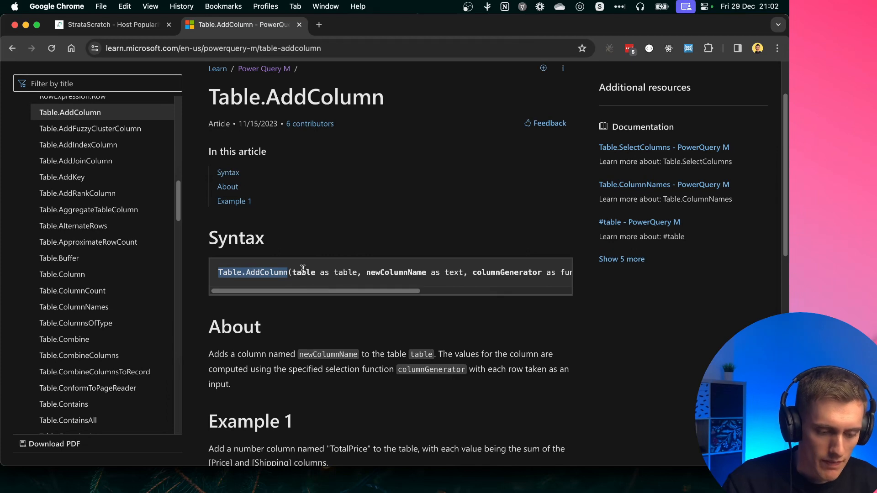
{"action": "left_click_drag", "start_coordinate": [293, 272], "coordinate": [355, 274]}
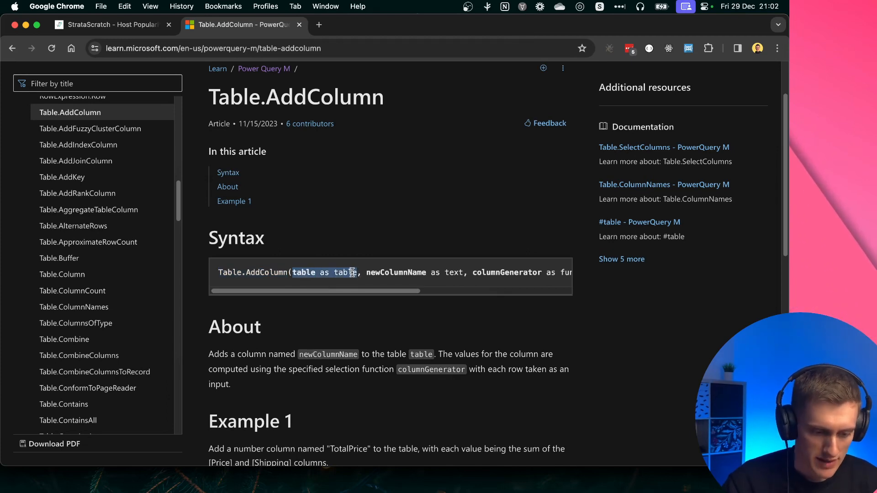
{"action": "scroll", "coordinate": [387, 276], "scroll_direction": "right", "scroll_amount": 2}
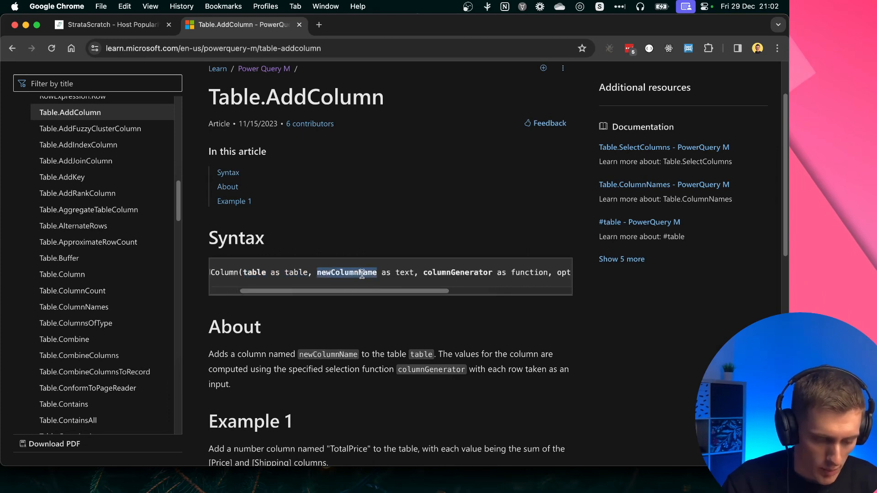
{"action": "scroll", "coordinate": [475, 287], "scroll_direction": "right", "scroll_amount": 4}
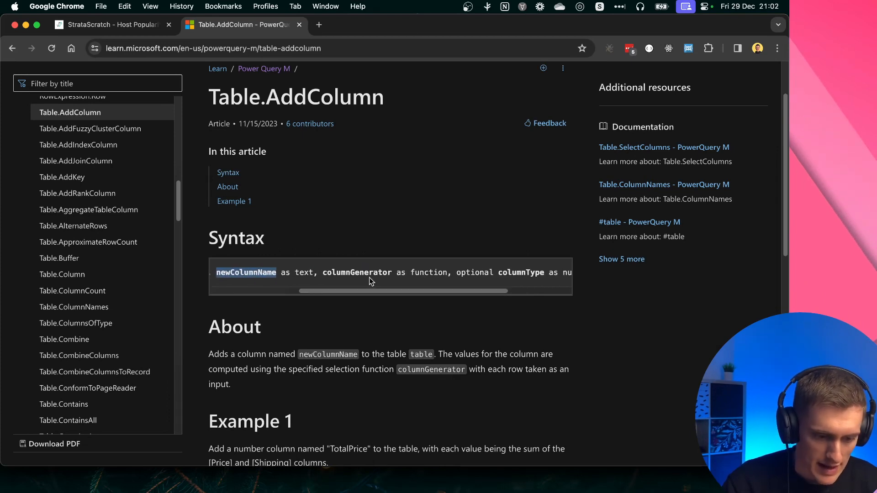
{"action": "double_click", "coordinate": [358, 271]}
{"action": "left_click_drag", "start_coordinate": [359, 271], "coordinate": [437, 270]}
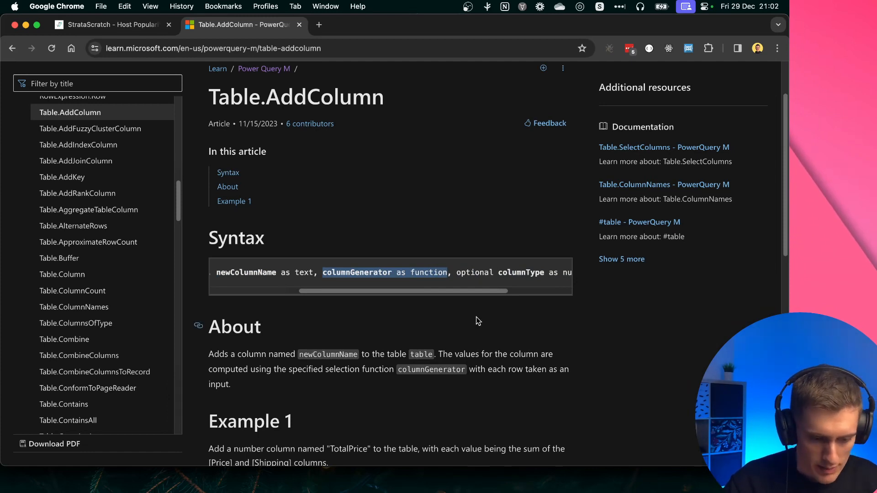
Open the second query's code in the Power Query advanced editor and add a comma and two new lines after the Rows line
{"action": "key", "text": "ctrl+Right"}
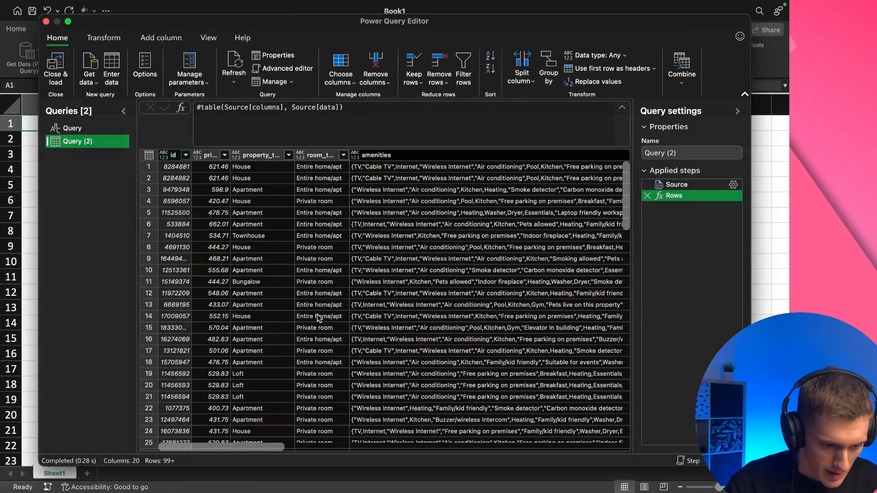
{"action": "left_click", "coordinate": [287, 68]}
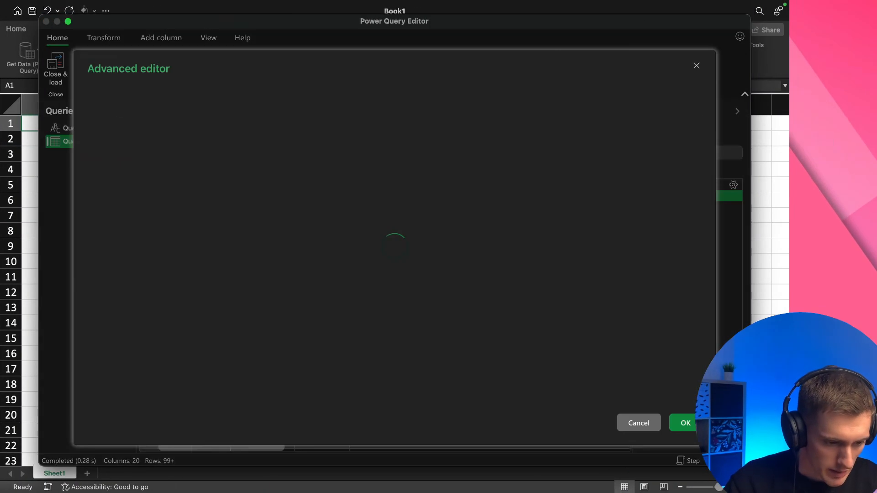
{"action": "left_click", "coordinate": [322, 112]}
{"action": "type", "text": ","}
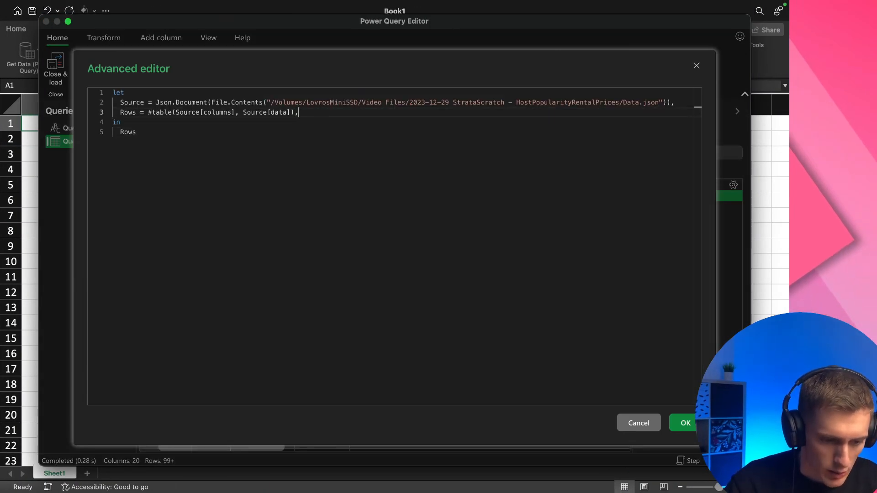
{"action": "key", "text": "Return"}
{"action": "key", "text": "Return"}
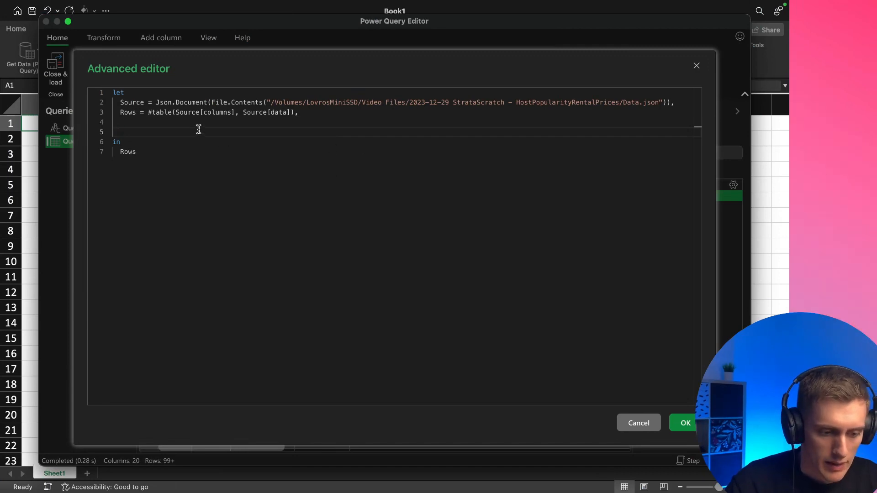
Start a new query step on line 5 reading AddedPopularity = Table.AddColumn(
{"action": "key", "text": "super+Tab"}
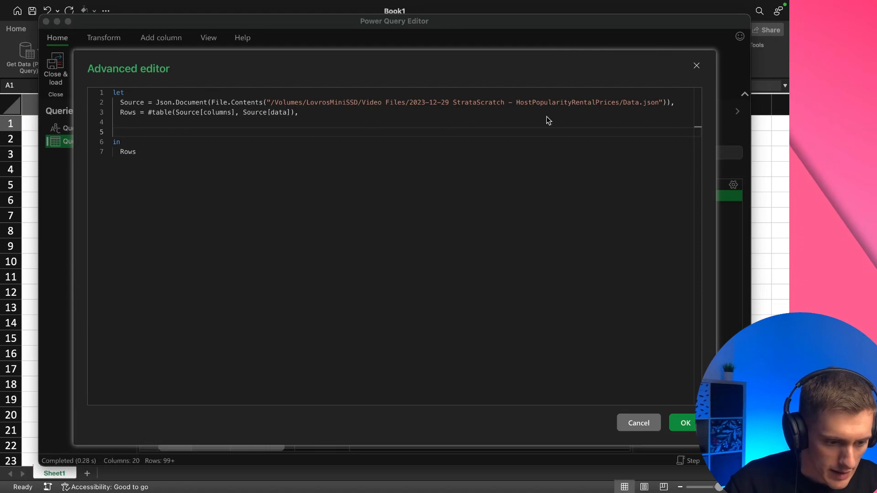
{"action": "key", "text": "ctrl+Left"}
{"action": "key", "text": "ctrl+Right"}
{"action": "left_click", "coordinate": [204, 132]}
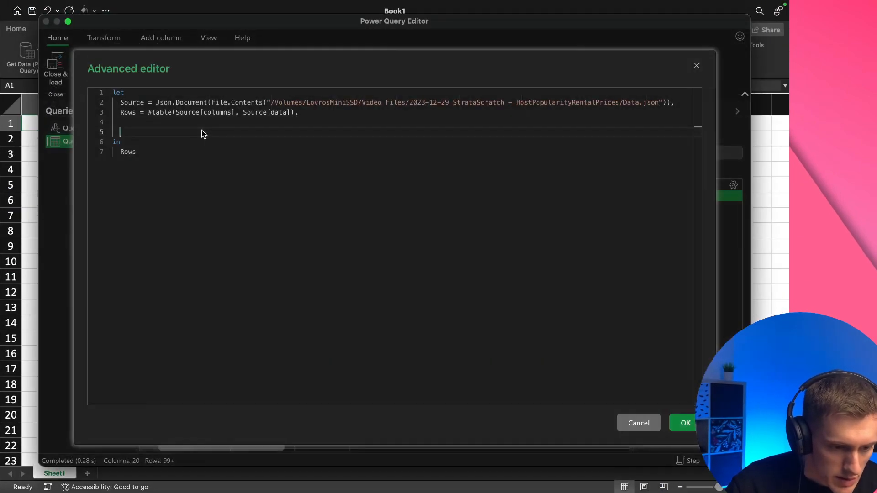
{"action": "type", "text": "AddedPopularity ="}
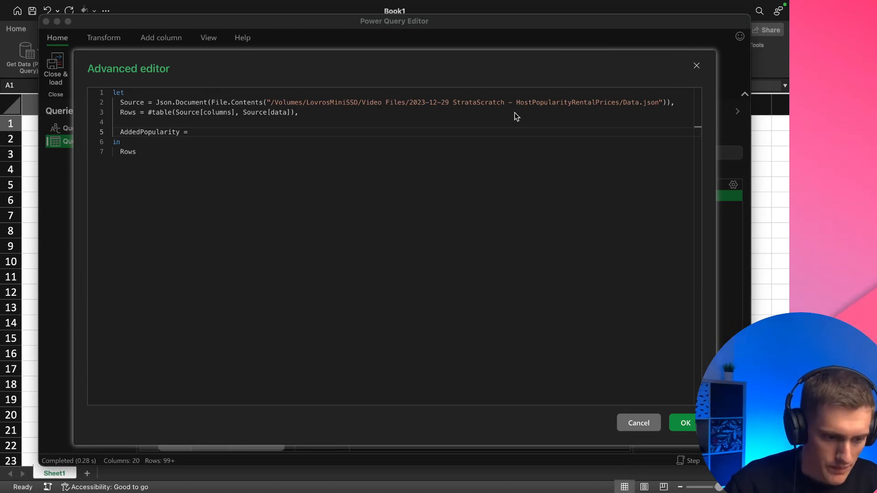
{"action": "left_click", "coordinate": [324, 135]}
{"action": "type", "text": "= Table.AddColumn("}
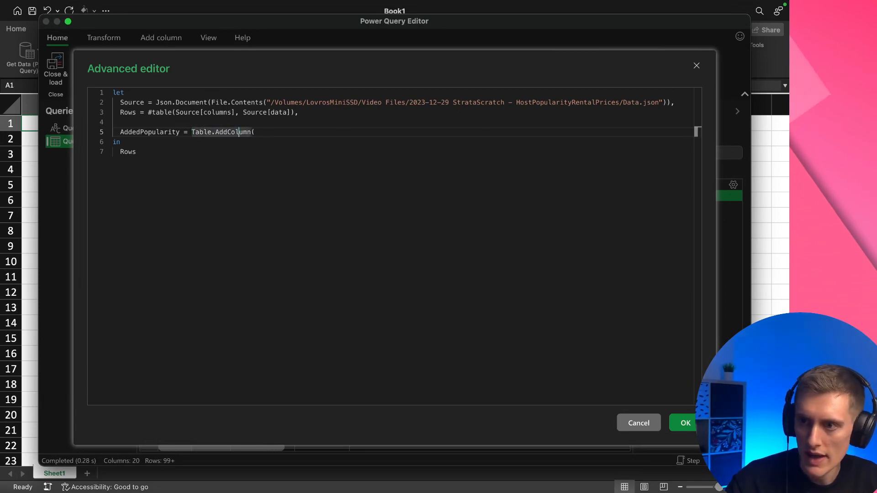
Give Table.AddColumn the table argument Rows and the new column name "pop_rating"
{"action": "key", "text": "super+Tab"}
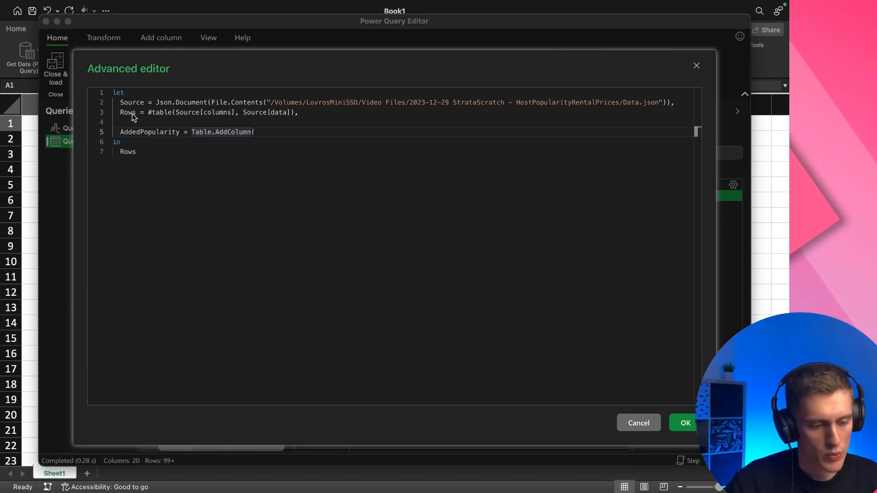
{"action": "left_click", "coordinate": [290, 132]}
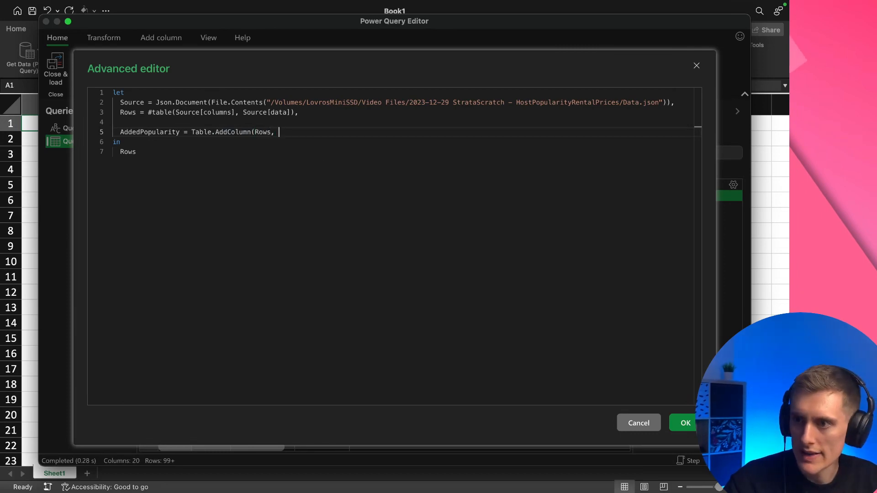
{"action": "key", "text": "super+Tab"}
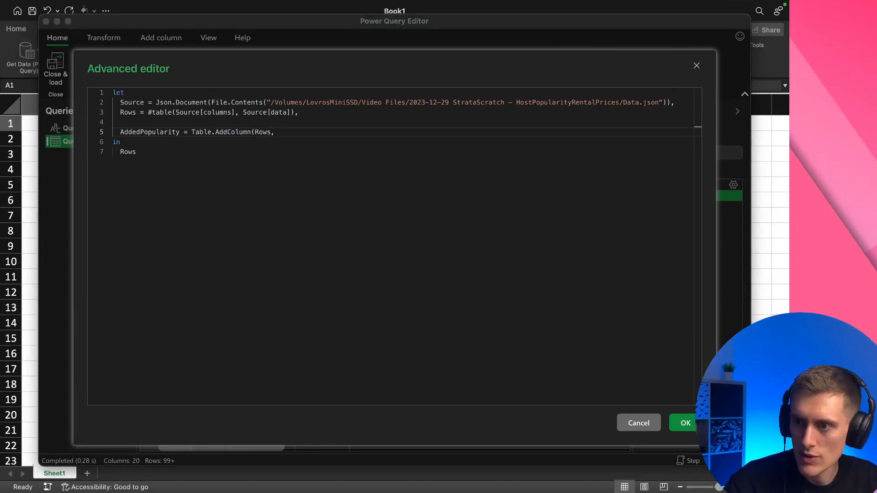
{"action": "left_click", "coordinate": [381, 135]}
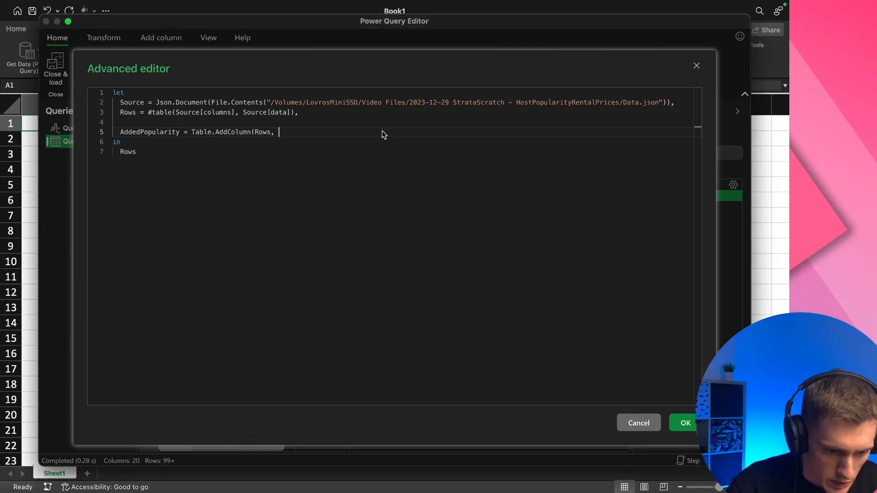
{"action": "type", "text": "\"pop_rating\""}
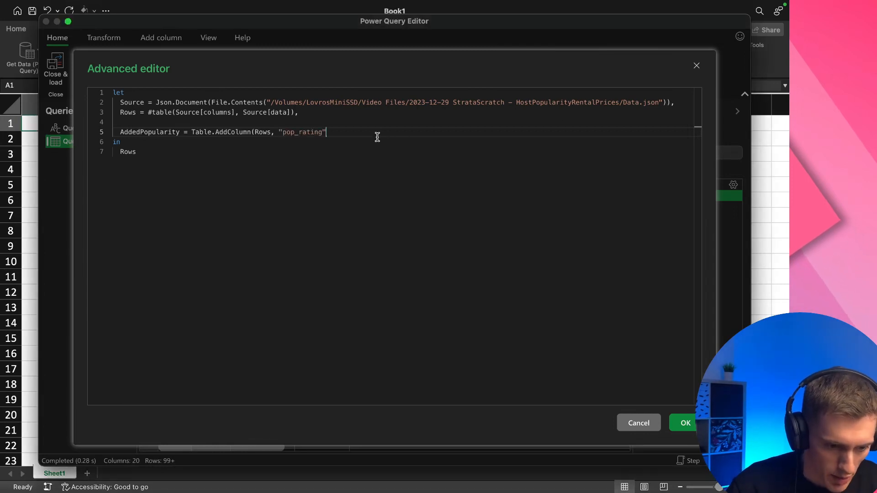
{"action": "double_click", "coordinate": [295, 134]}
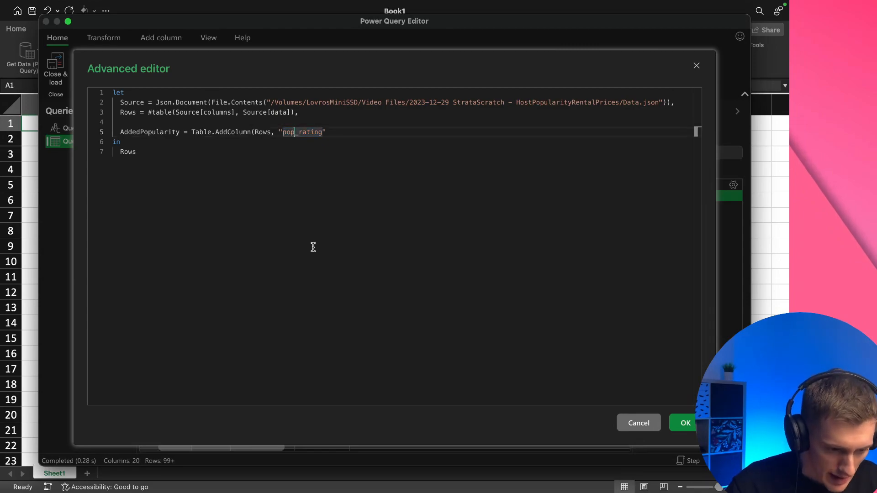
In the browser, close the developer tools on the Host Popularity Rental Prices question and check the pop_rating column name in its expected output
{"action": "key", "text": "ctrl+Left"}
{"action": "key", "text": "ctrl+Left"}
{"action": "key", "text": "ctrl+Right"}
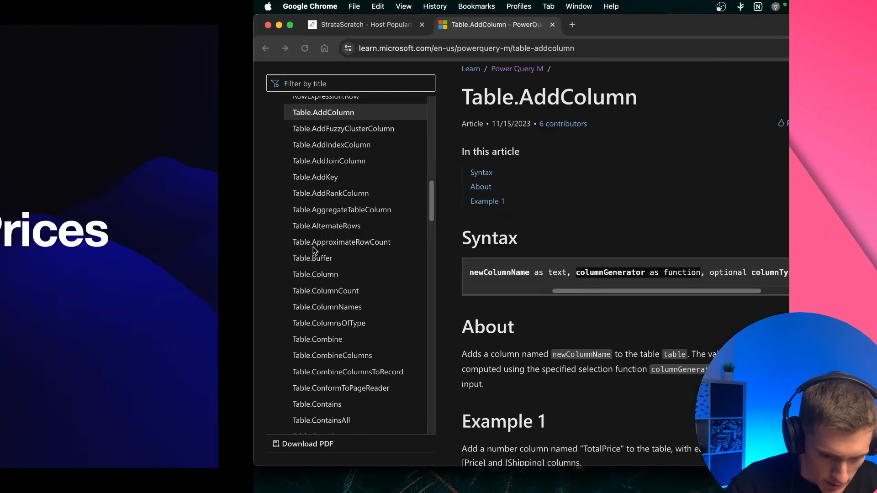
{"action": "left_click", "coordinate": [112, 24]}
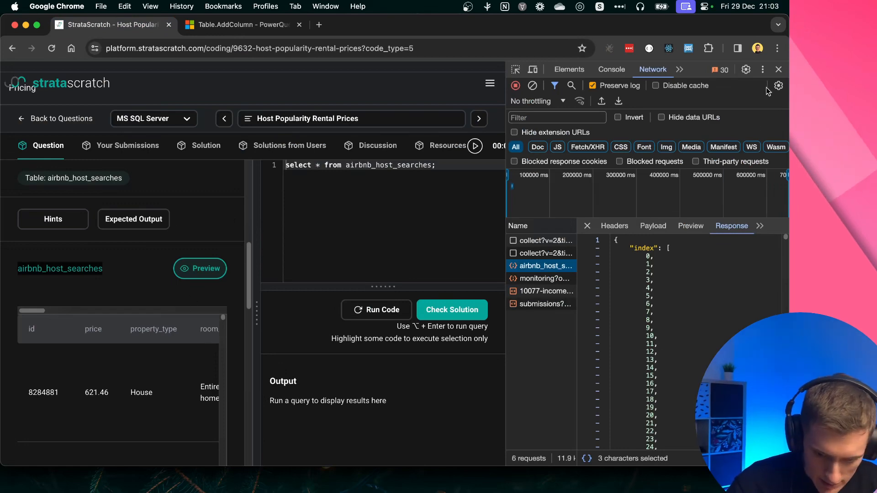
{"action": "left_click", "coordinate": [780, 69]}
{"action": "scroll", "coordinate": [310, 301], "scroll_direction": "down", "scroll_amount": 10}
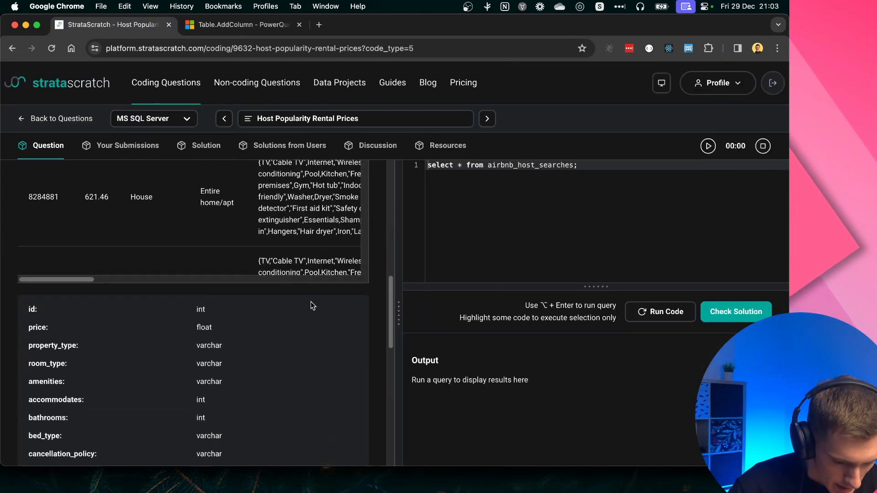
{"action": "scroll", "coordinate": [311, 301], "scroll_direction": "up", "scroll_amount": 15}
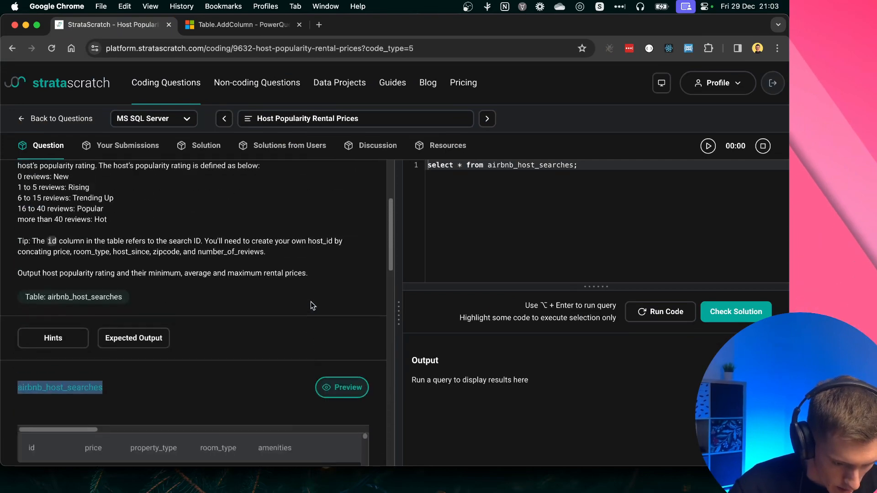
{"action": "scroll", "coordinate": [132, 425], "scroll_direction": "down", "scroll_amount": 3}
{"action": "left_click", "coordinate": [133, 393]}
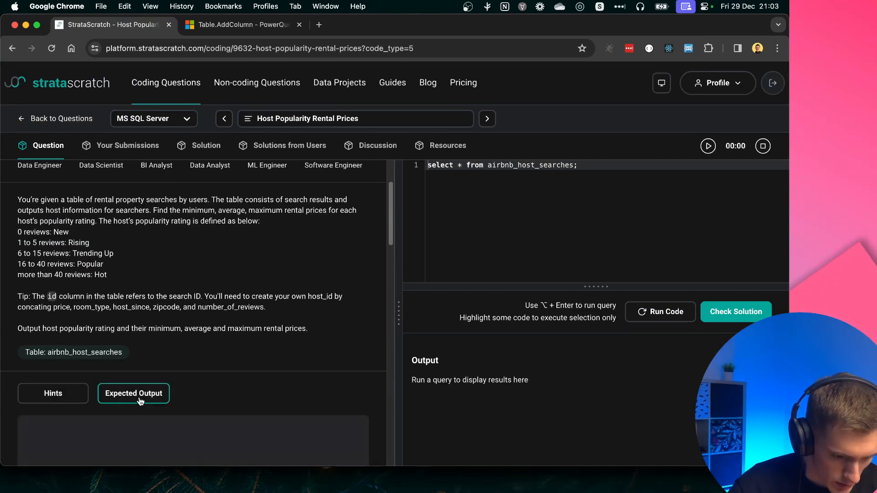
{"action": "scroll", "coordinate": [301, 268], "scroll_direction": "down", "scroll_amount": 5}
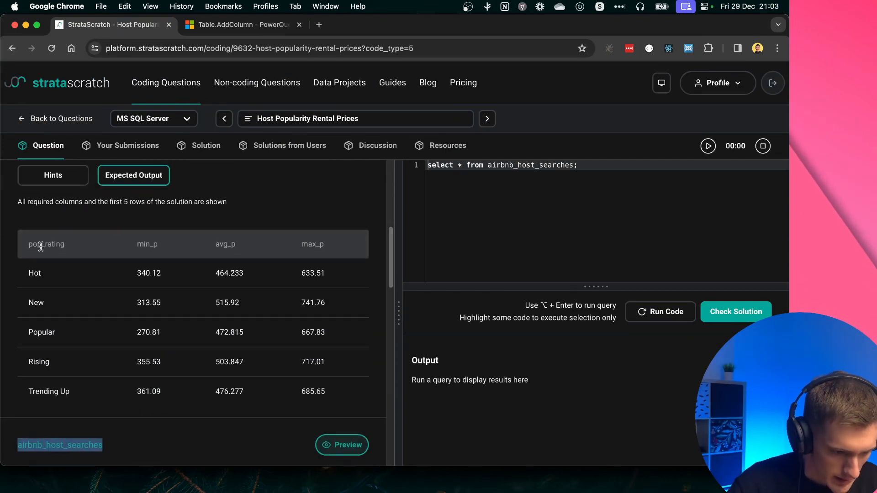
{"action": "left_click_drag", "start_coordinate": [29, 245], "coordinate": [68, 247]}
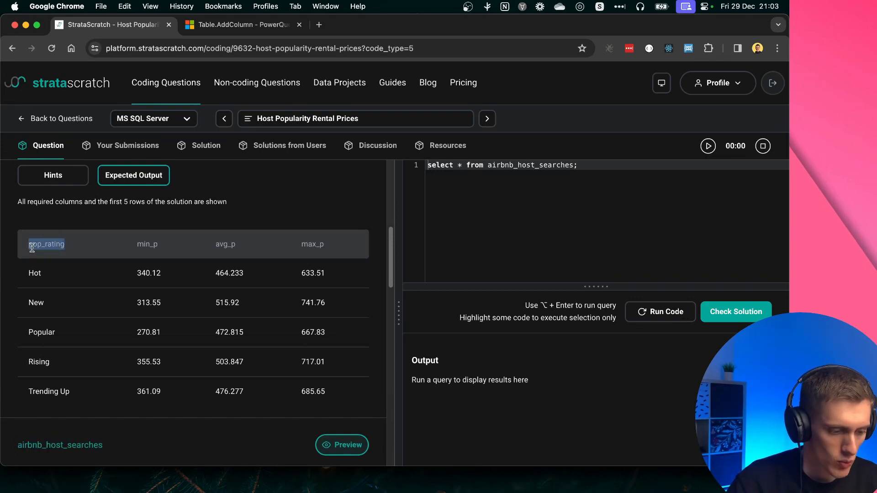
Back in the Power Query advanced editor, add a comma after "pop_rating" and begin the column generator with each
{"action": "key", "text": "ctrl+Right"}
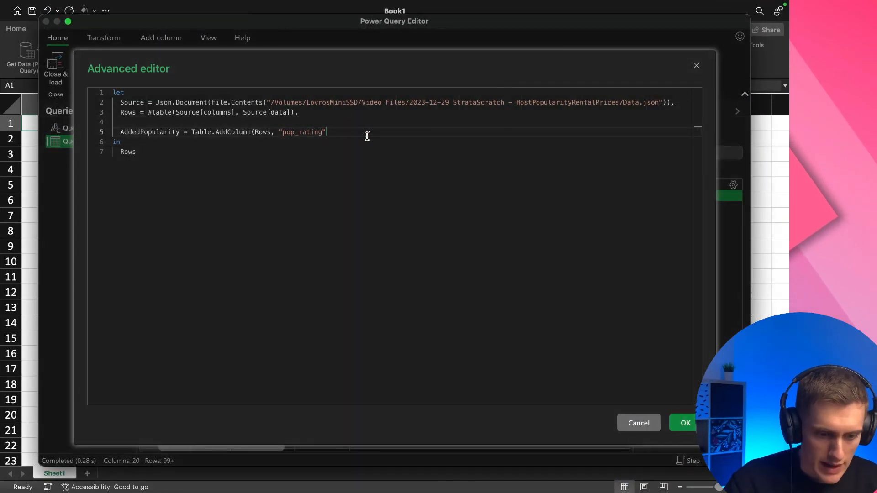
{"action": "type", "text": ","}
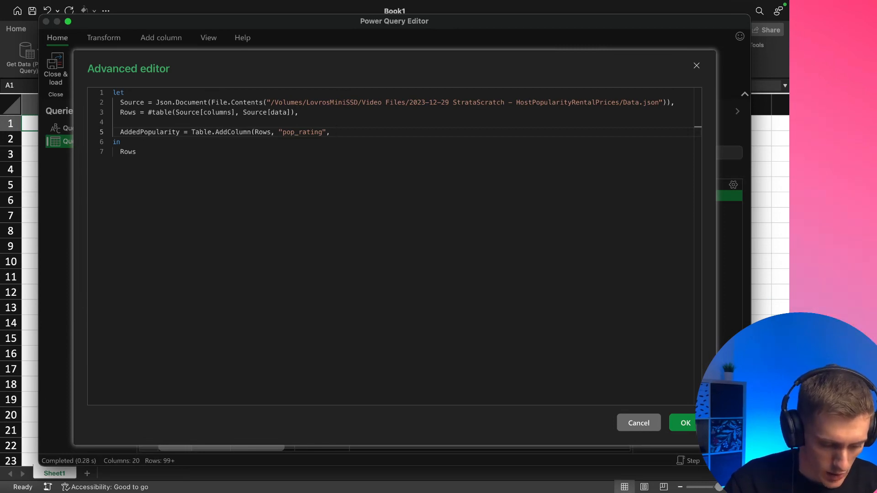
{"action": "type", "text": "ach"}
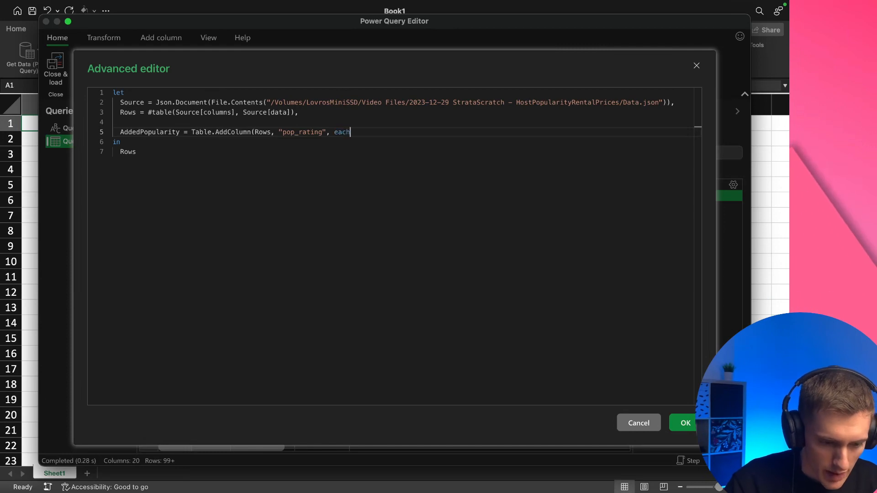
{"action": "key", "text": "super+Tab"}
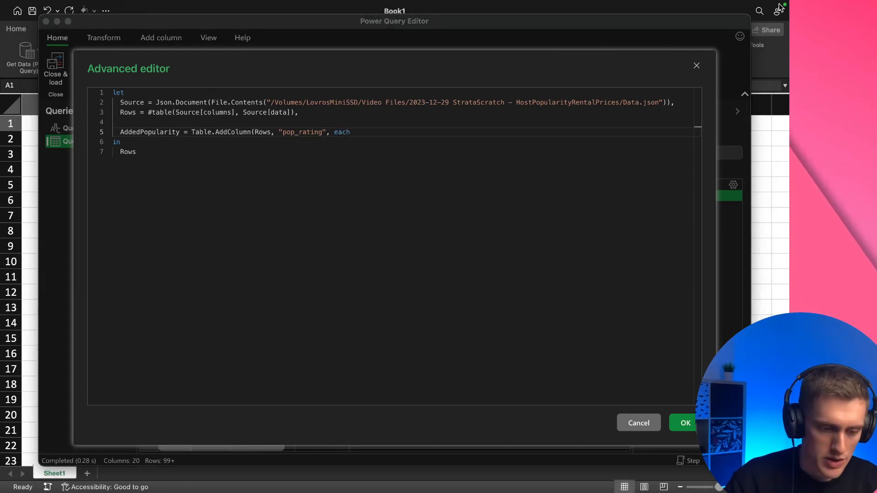
{"action": "key", "text": "super+Tab"}
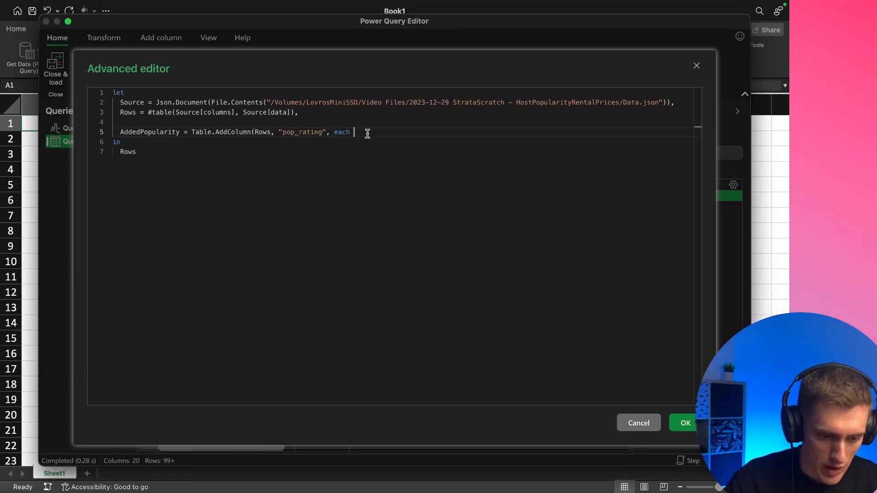
{"action": "type", "text": "_"}
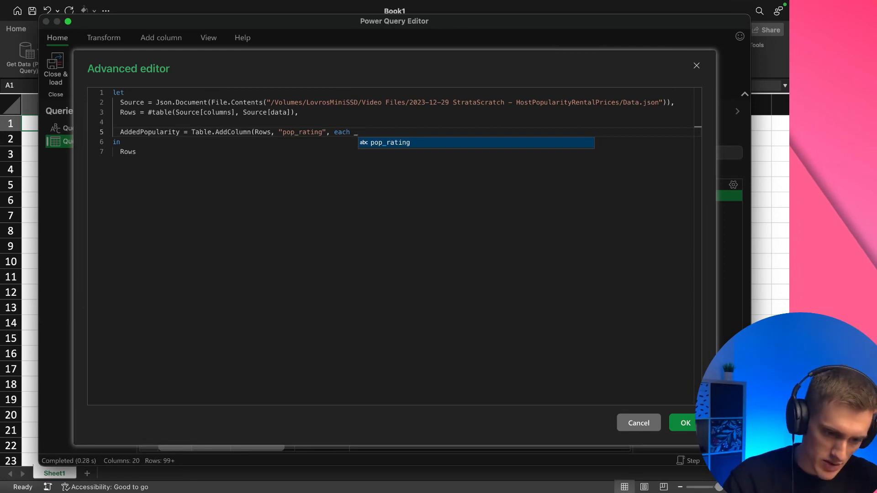
{"action": "key", "text": "BackSpace"}
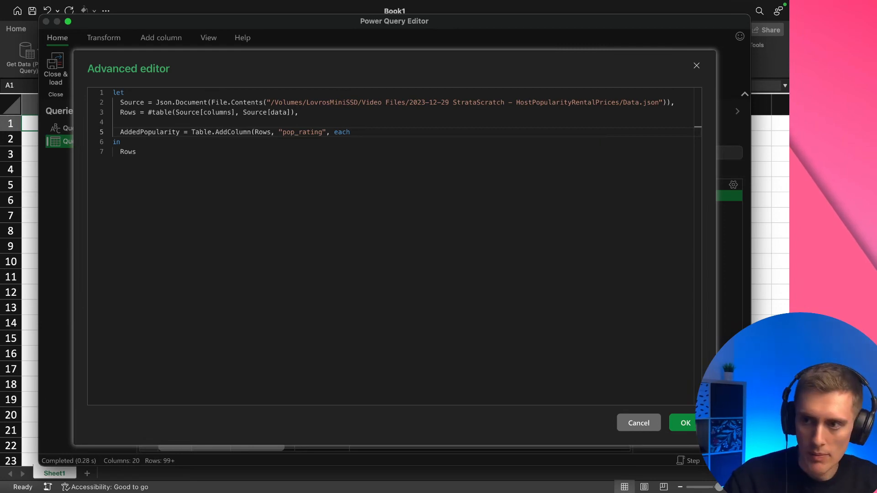
Paste and review if/else conditions below each: number_of_reviews 0 "New", 1–5 "Rising", 6–15 "Trending Up", 16–40 "Popular", over 40 "Hot", else "/"
{"action": "key", "text": "super+Tab"}
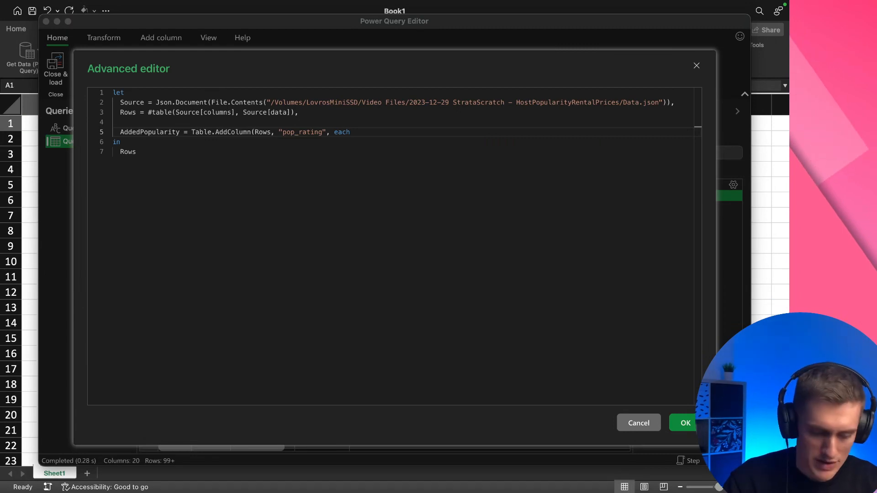
{"action": "left_click", "coordinate": [374, 132]}
{"action": "key", "text": "Return"}
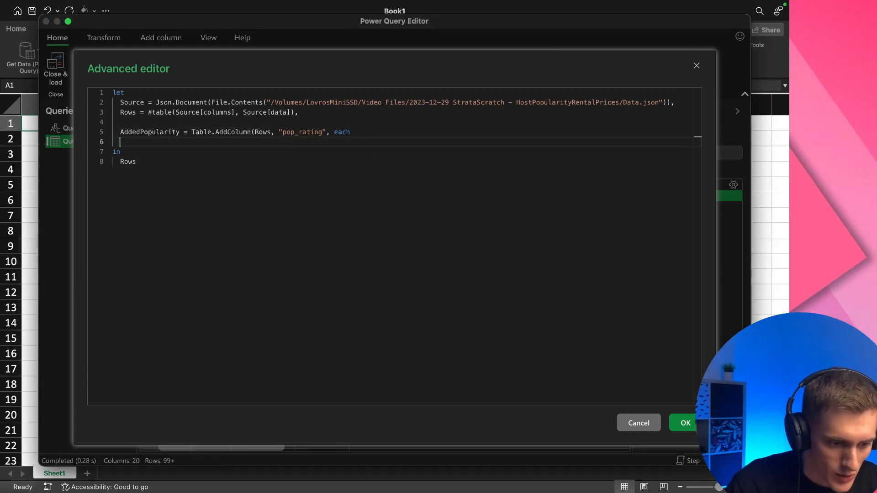
{"action": "type", "text": "if [number_of_reviews] = 0 then \"New\" else if [number_of_reviews] >= 1 and [number_of_reviews] <= 5 then \"Rising\" else if [number_of_reviews] >= 6 and [number_of_reviews] <= 15 then \"Trending Up\" else if [number_of_reviews] >= 16 and [number_of_reviews] <= 40 then \"Popular\" else if [number_of_reviews] > 40 then \"Hot\" else \"/\""}
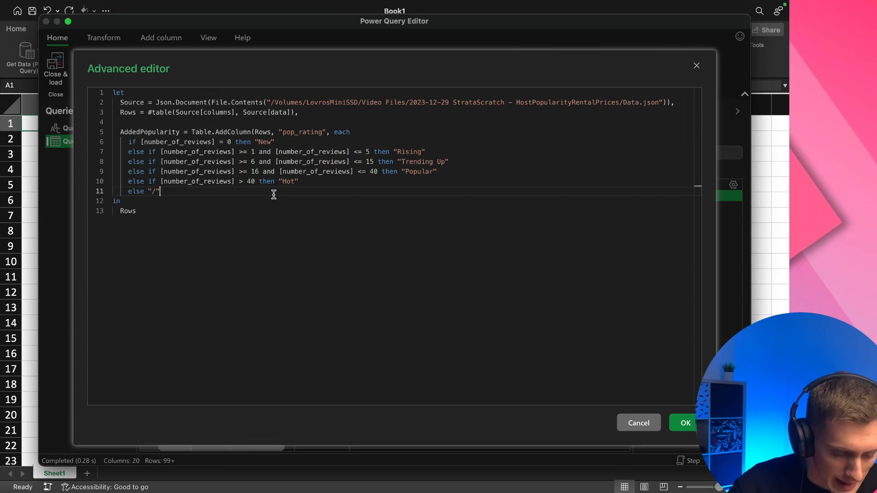
{"action": "left_click", "coordinate": [402, 132]}
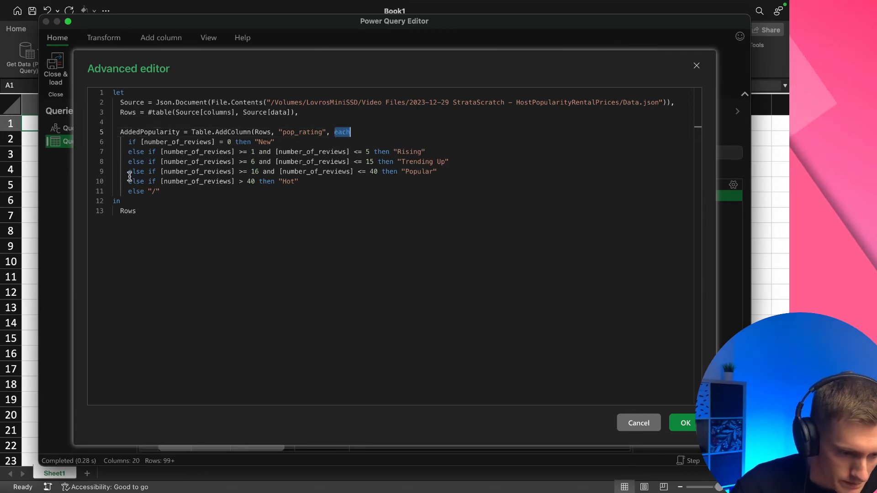
{"action": "left_click", "coordinate": [381, 132]}
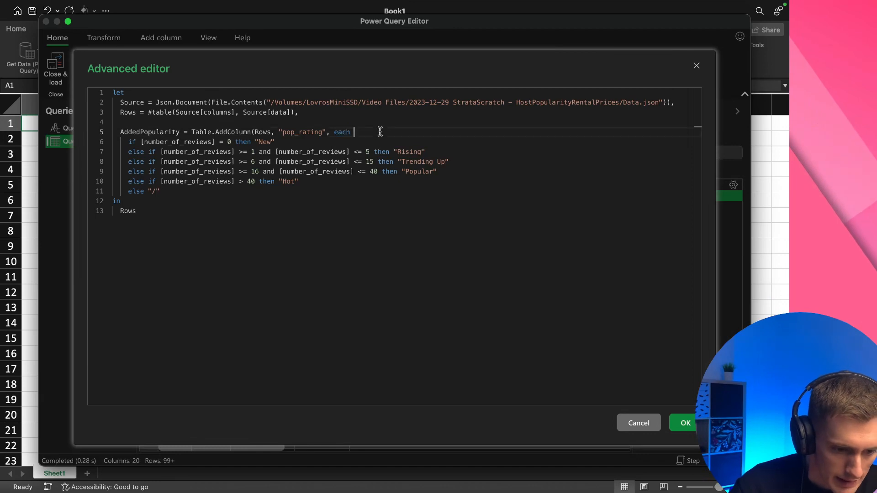
{"action": "left_click", "coordinate": [128, 142]}
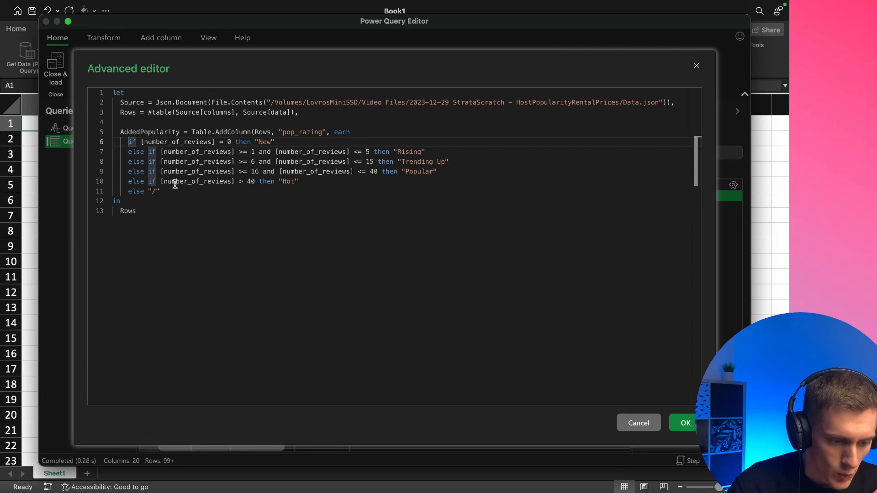
{"action": "double_click", "coordinate": [163, 142]}
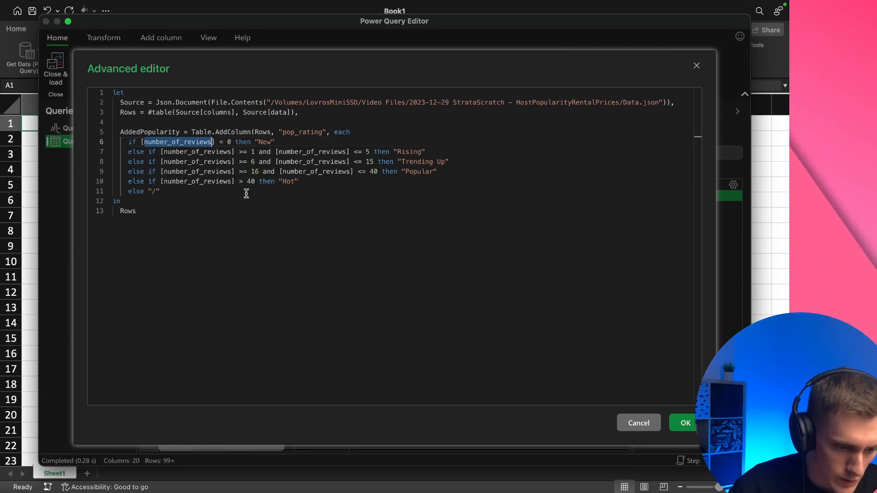
Compare the if/else conditions for number_of_reviews with the popularity rating definitions in the Host Popularity Rental Prices question in the browser
{"action": "left_click", "coordinate": [231, 142]}
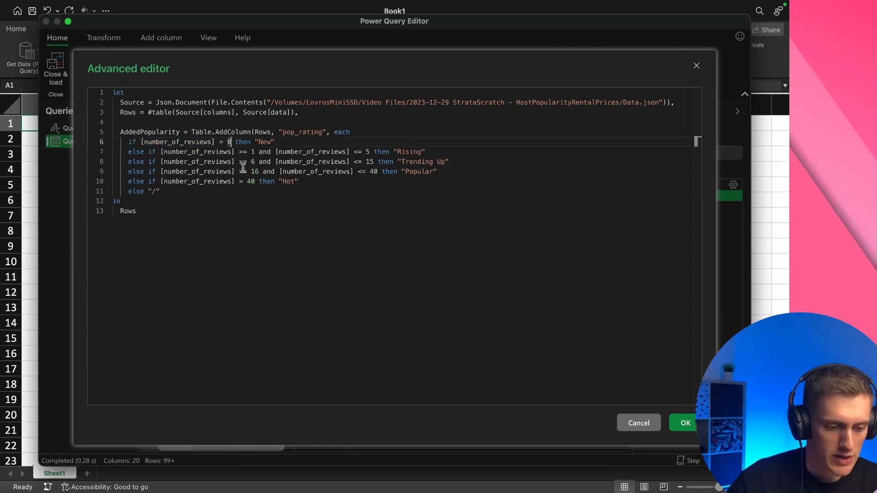
{"action": "double_click", "coordinate": [265, 142]}
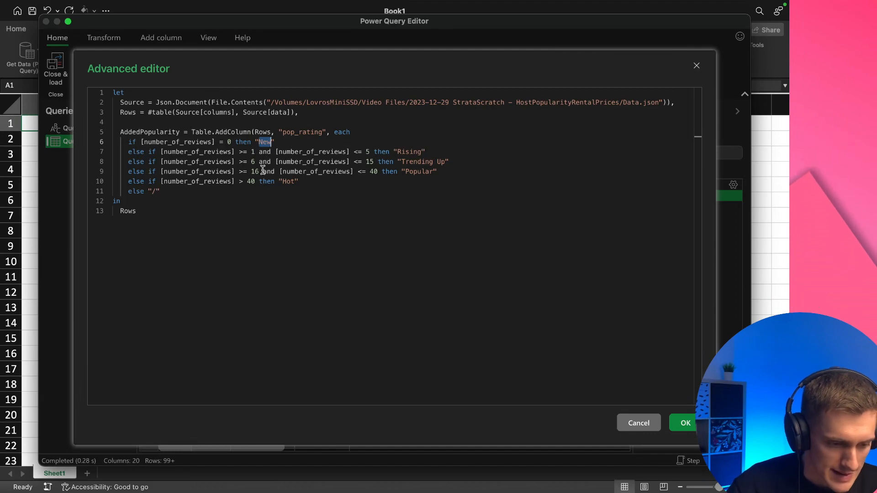
{"action": "key", "text": "ctrl+Left"}
{"action": "left_click", "coordinate": [237, 26]}
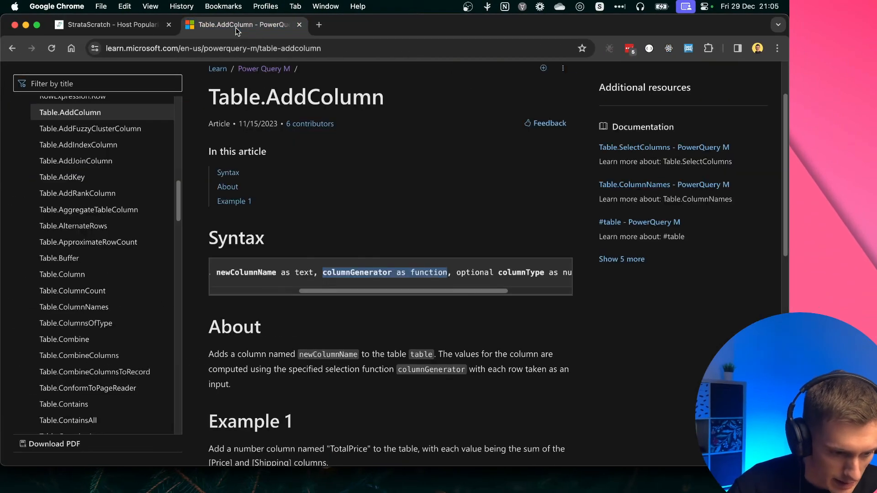
{"action": "left_click", "coordinate": [116, 29]}
{"action": "scroll", "coordinate": [319, 213], "scroll_direction": "up", "scroll_amount": 5}
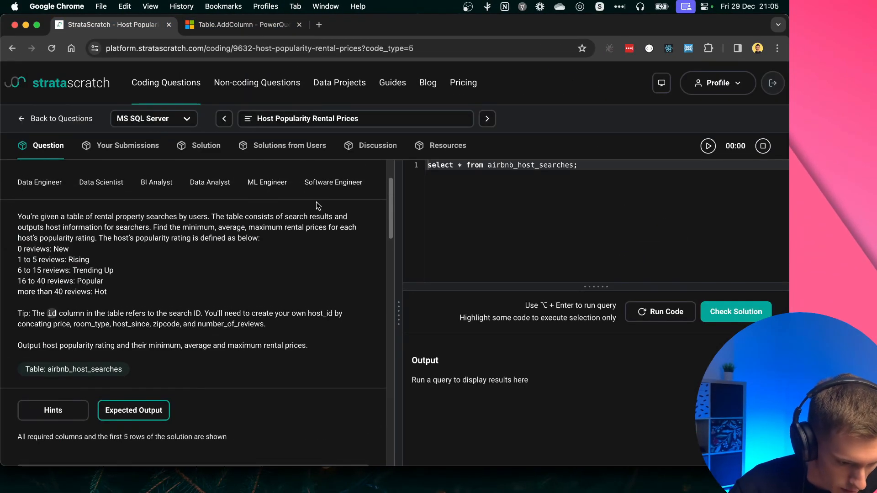
{"action": "scroll", "coordinate": [80, 260], "scroll_direction": "up", "scroll_amount": 5}
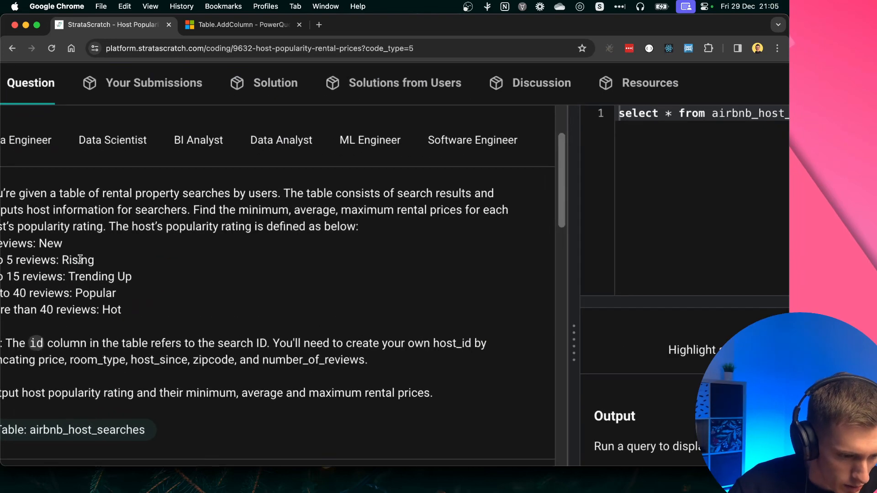
{"action": "left_click_drag", "start_coordinate": [38, 240], "coordinate": [27, 245]}
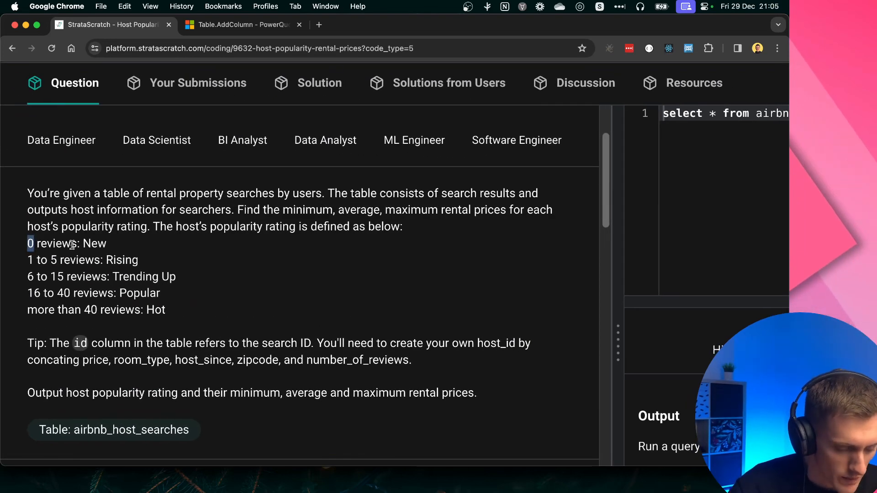
{"action": "double_click", "coordinate": [95, 244]}
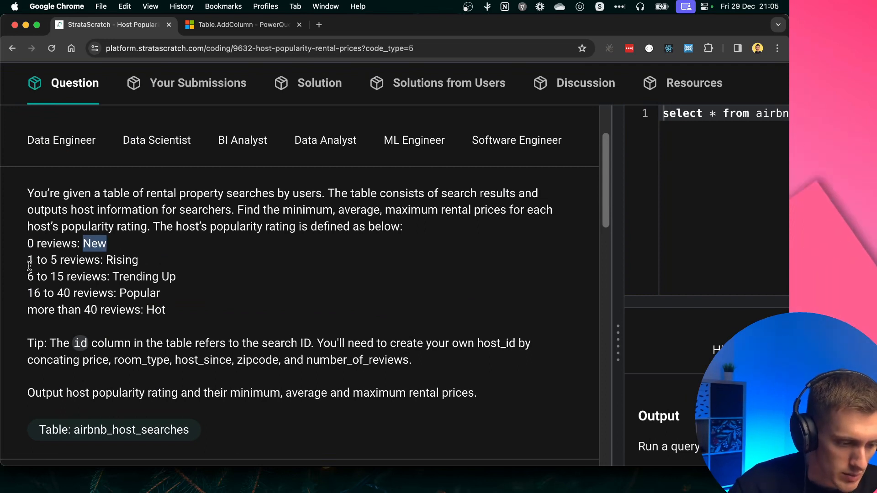
{"action": "left_click_drag", "start_coordinate": [28, 262], "coordinate": [62, 278]}
{"action": "double_click", "coordinate": [116, 257]}
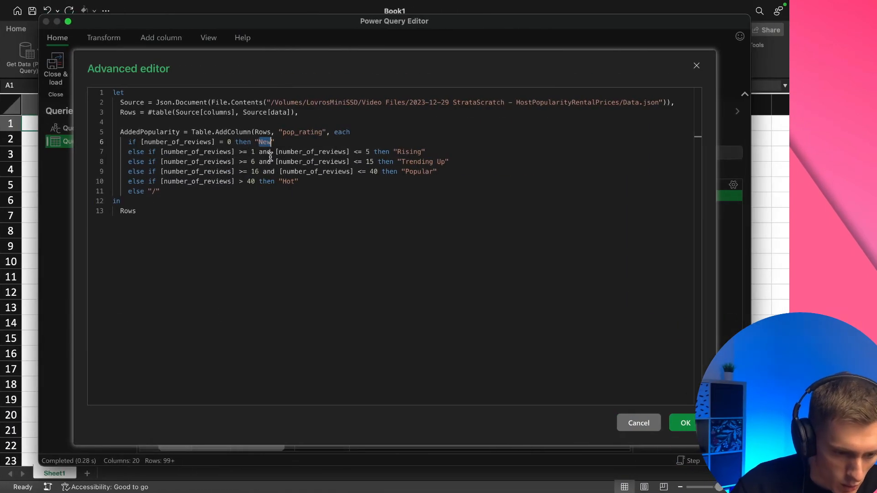
Back in the Power Query advanced editor, review the condition chain and close Table.AddColumn with a parenthesis on a new line after else "/"
{"action": "left_click", "coordinate": [271, 158]}
{"action": "double_click", "coordinate": [131, 143]}
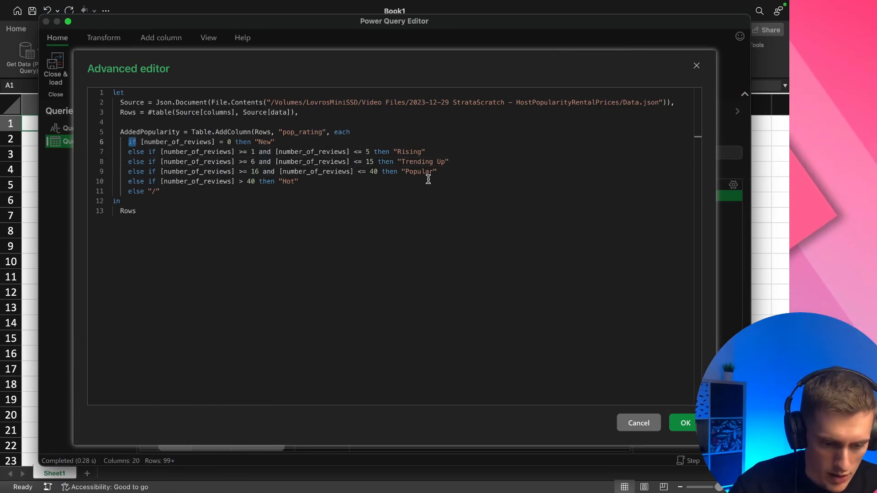
{"action": "double_click", "coordinate": [263, 142]}
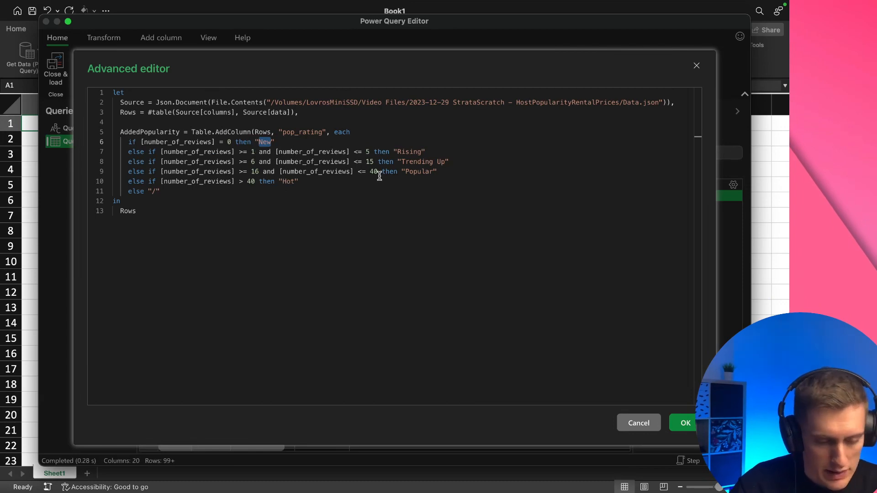
{"action": "double_click", "coordinate": [137, 192]}
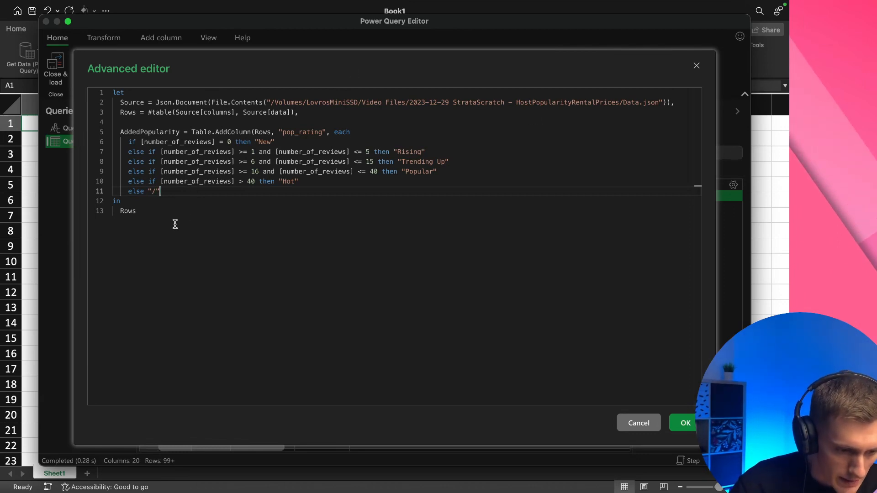
{"action": "key", "text": "Return"}
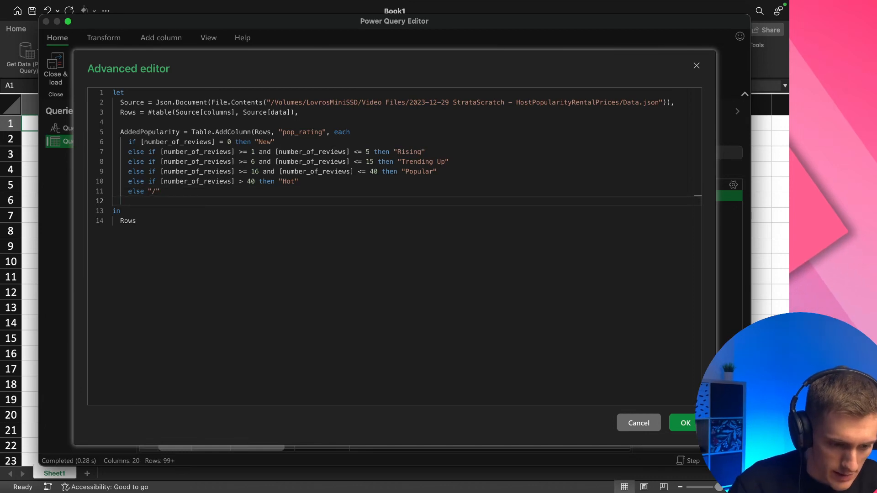
{"action": "type", "text": ")"}
Make the query return AddedPopularity instead of Rows in its in clause and apply the edited code
{"action": "left_click", "coordinate": [254, 132]}
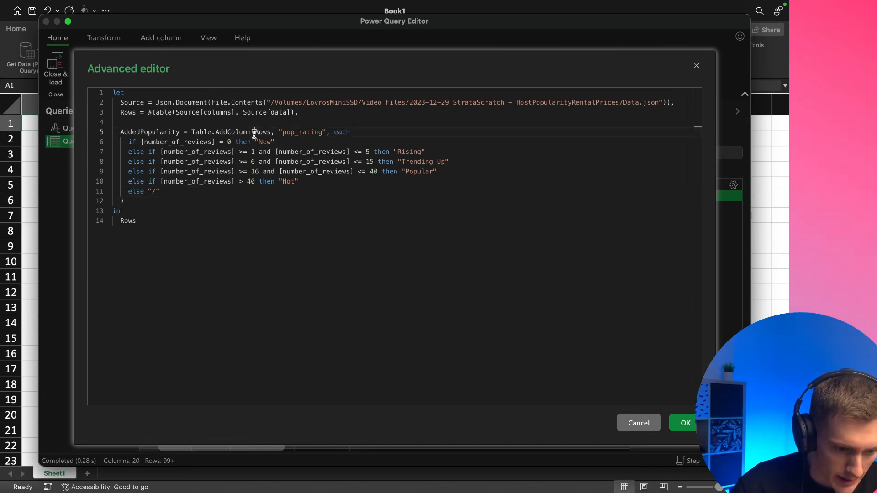
{"action": "double_click", "coordinate": [140, 132]}
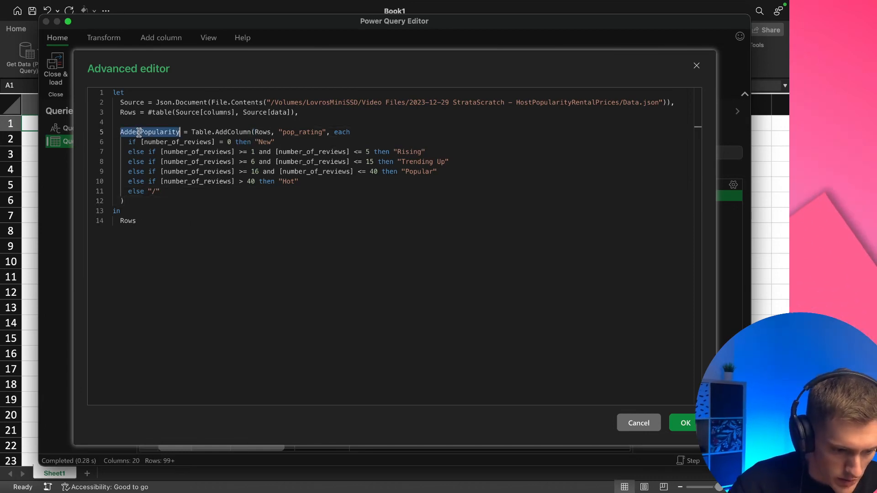
{"action": "double_click", "coordinate": [129, 221]}
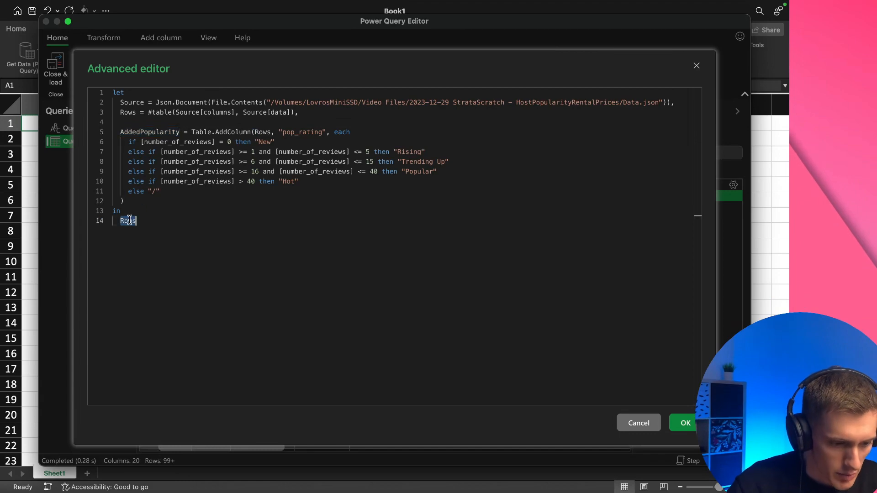
{"action": "left_click", "coordinate": [689, 428]}
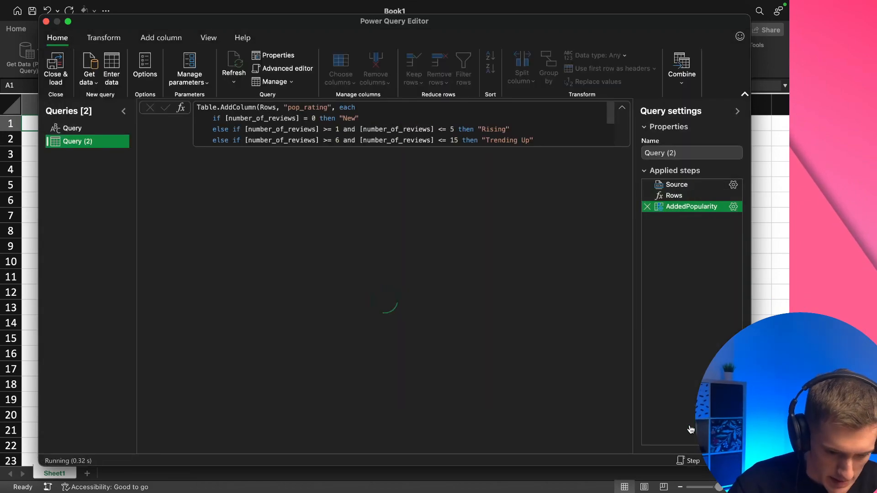
Examine the pop_rating column in the data preview, inspecting individual cells and checking the rows down to the end of the table
{"action": "scroll", "coordinate": [344, 265], "scroll_direction": "right", "scroll_amount": 15}
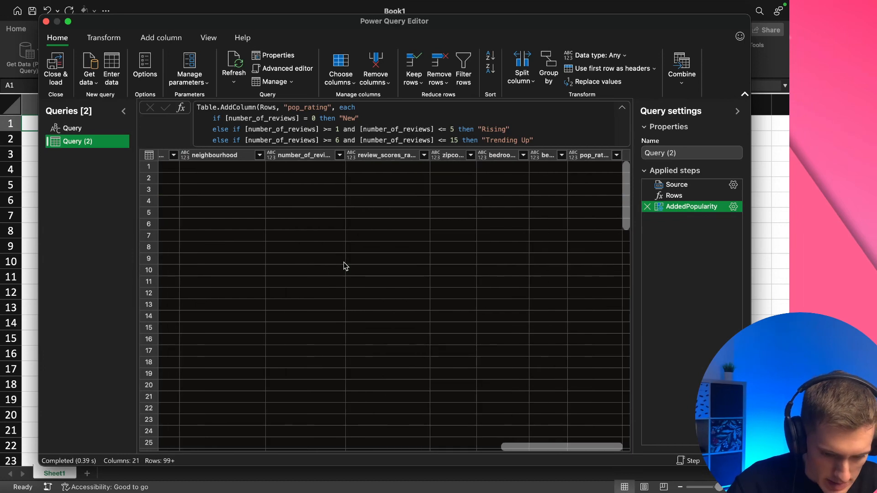
{"action": "left_click", "coordinate": [594, 158]}
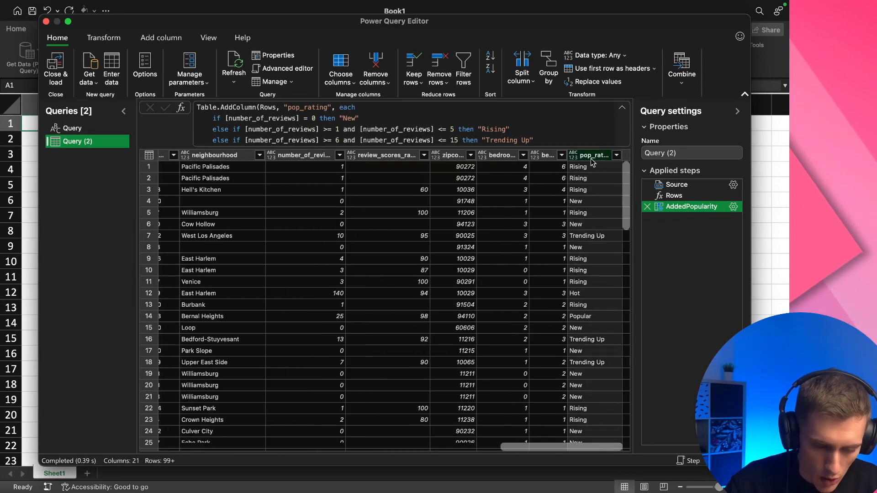
{"action": "left_click", "coordinate": [599, 168]}
{"action": "left_click", "coordinate": [597, 175]}
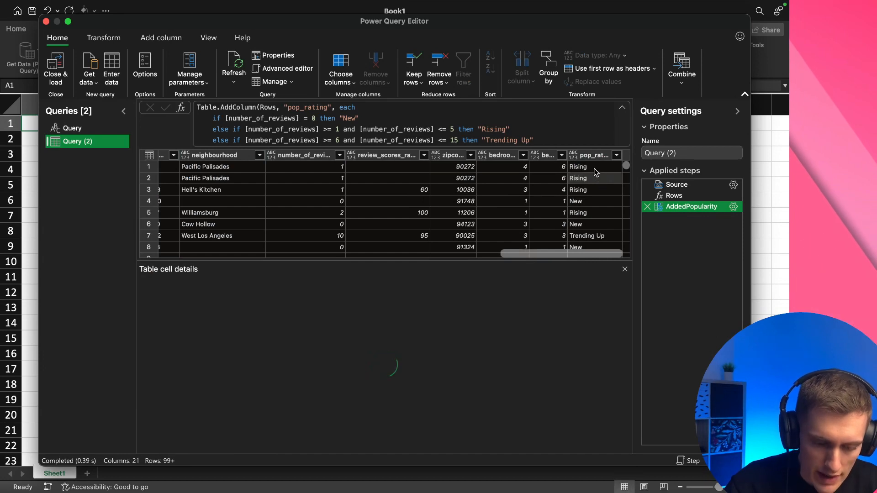
{"action": "scroll", "coordinate": [610, 238], "scroll_direction": "down", "scroll_amount": 2}
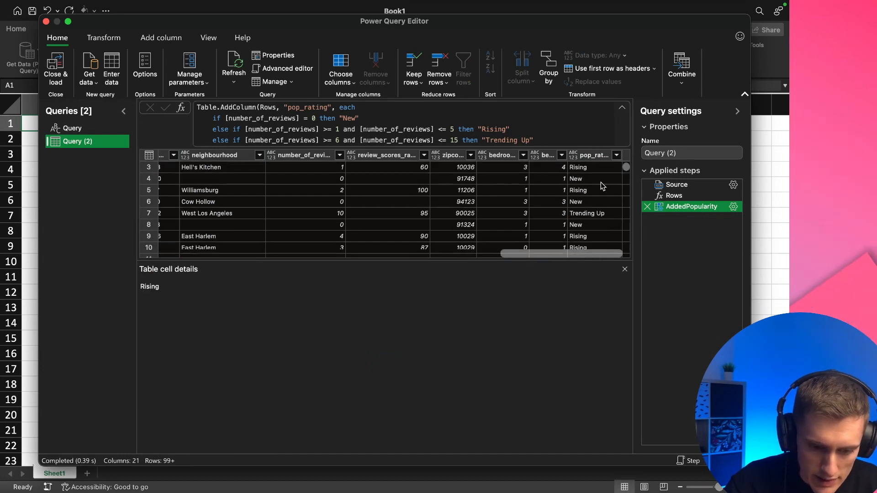
{"action": "left_click", "coordinate": [605, 213]}
{"action": "scroll", "coordinate": [606, 216], "scroll_direction": "down", "scroll_amount": 3}
{"action": "scroll", "coordinate": [605, 216], "scroll_direction": "down", "scroll_amount": 20}
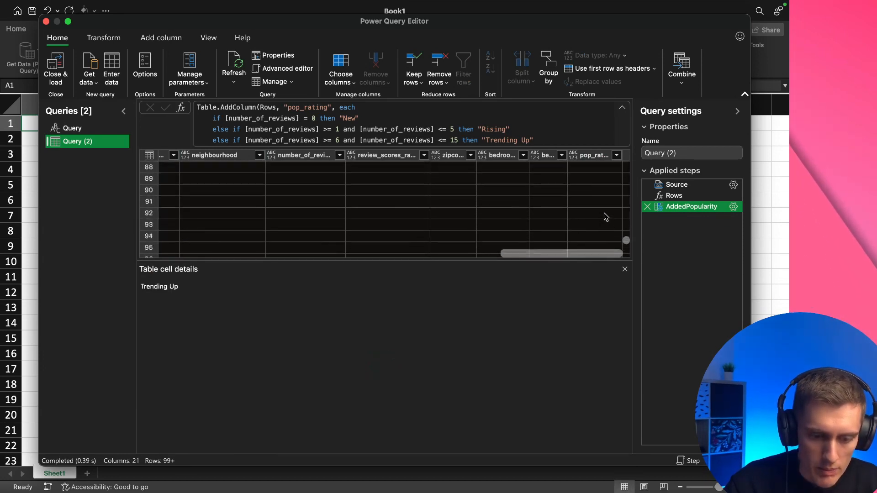
{"action": "scroll", "coordinate": [604, 213], "scroll_direction": "down", "scroll_amount": 5}
{"action": "scroll", "coordinate": [604, 214], "scroll_direction": "up", "scroll_amount": 20}
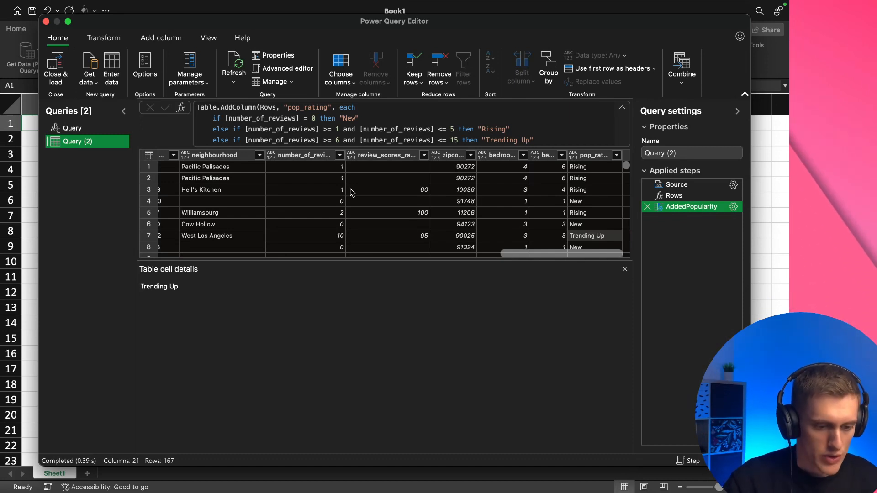
Reopen the query's code, add a comma after the AddedPopularity step and paste Grouped = Table.Group(AddedPopularity, {"price", "room_type", "host_since", "zipcode", "number_of_reviews", "pop_rating"}, {}),
{"action": "double_click", "coordinate": [88, 144]}
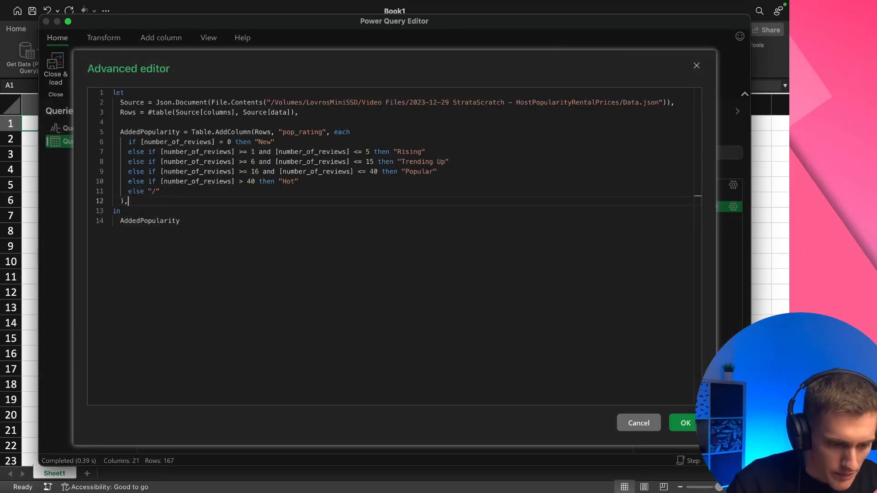
{"action": "type", "text": ","}
{"action": "key", "text": "Return"}
{"action": "key", "text": "Return"}
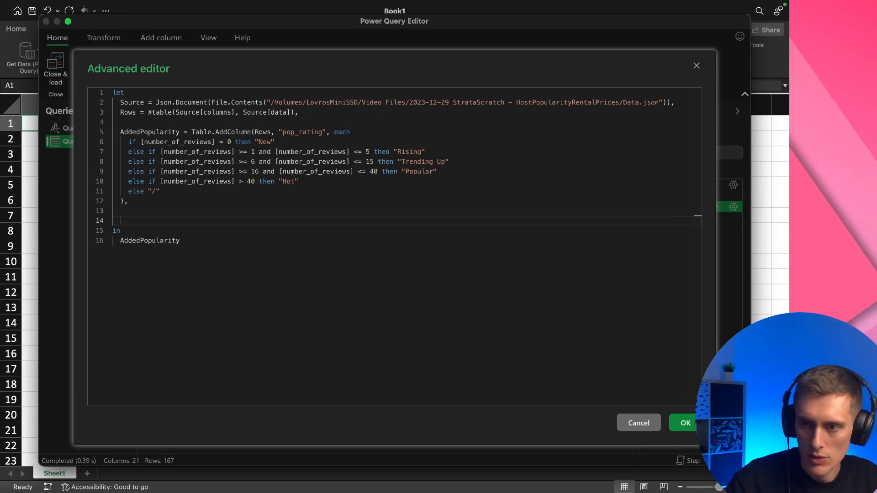
{"action": "key", "text": "super+Tab"}
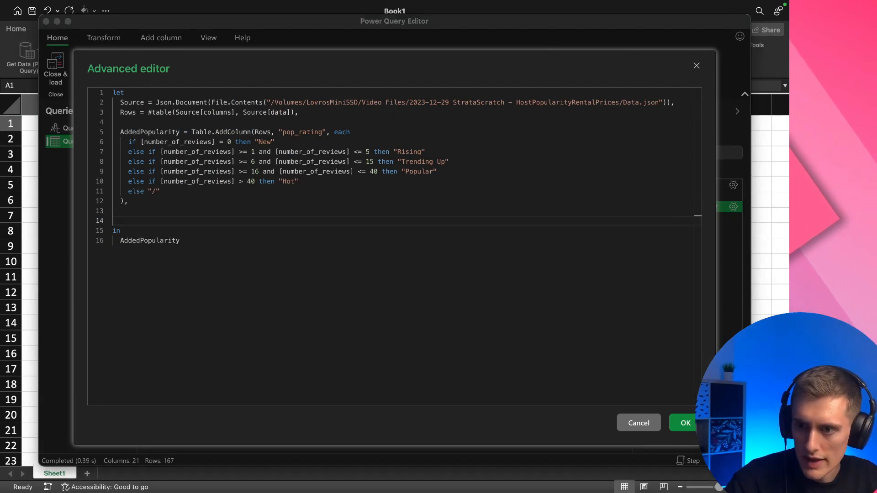
{"action": "left_click", "coordinate": [146, 221]}
{"action": "type", "text": "Grouped = Table.Group(AddedPopularity, {     \"price\", \"room_type\", \"host_since\", \"zipcode\", \"number_of_reviews\", \"pop_rating\"   }, {}),"}
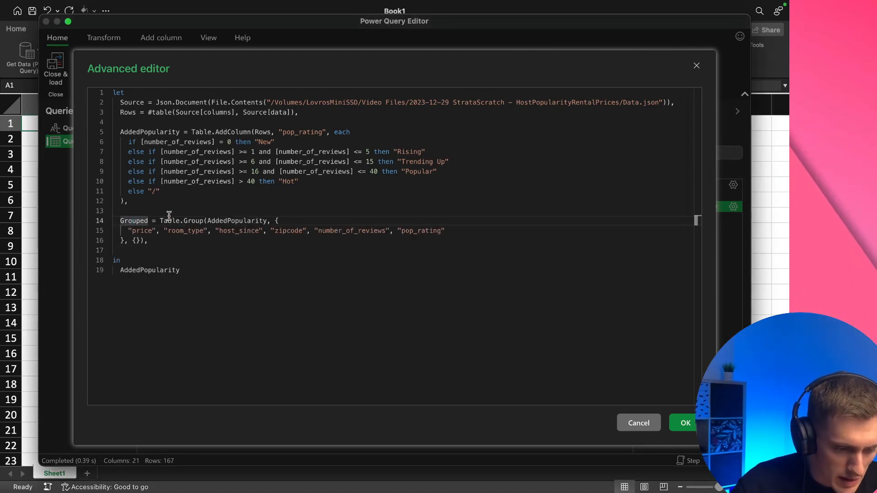
Review the Table.Group call and compare its grouping columns with the host_id tip in the Host Popularity Rental Prices question in the browser
{"action": "double_click", "coordinate": [172, 220]}
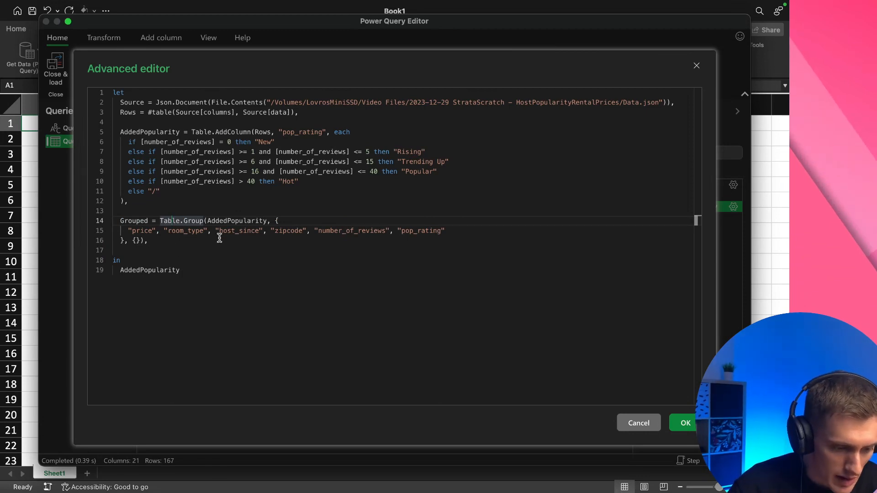
{"action": "left_click_drag", "start_coordinate": [161, 218], "coordinate": [204, 218]}
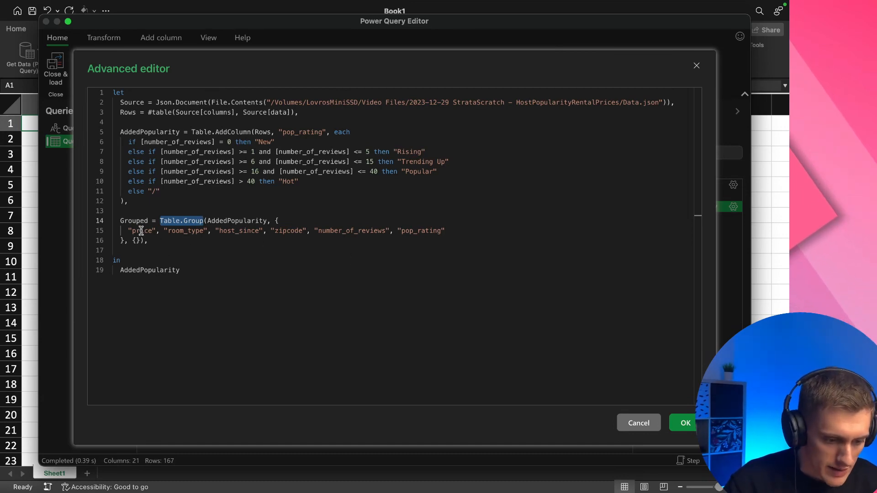
{"action": "left_click_drag", "start_coordinate": [141, 231], "coordinate": [354, 232]}
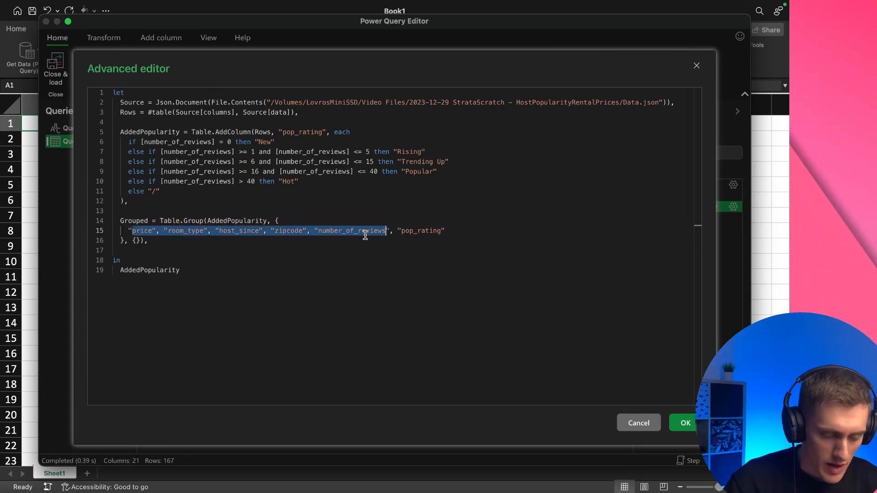
{"action": "key", "text": "ctrl+Left"}
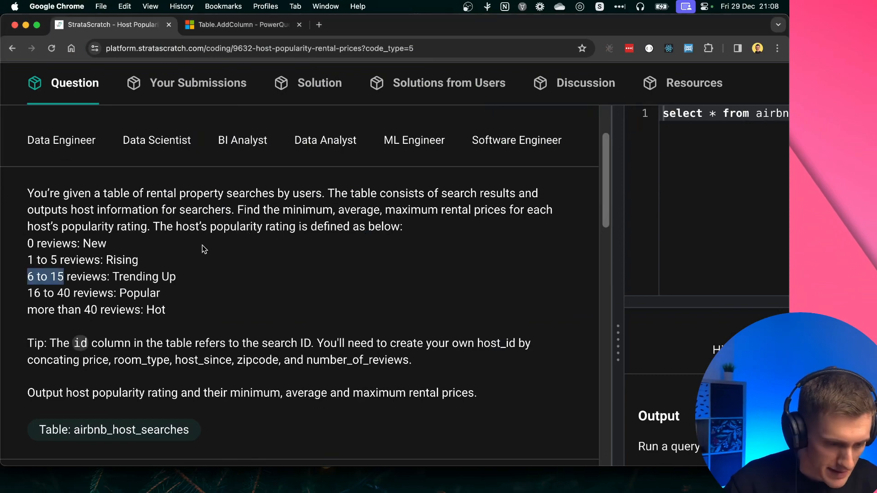
{"action": "scroll", "coordinate": [159, 310], "scroll_direction": "down", "scroll_amount": 3}
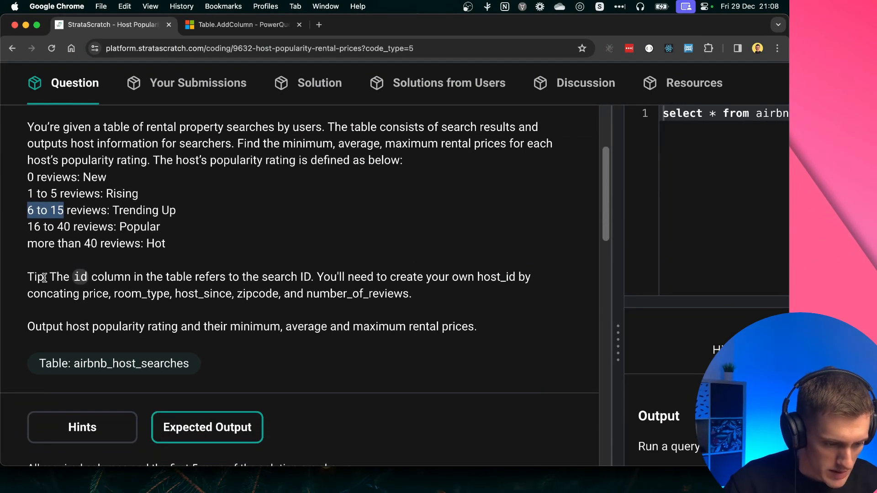
{"action": "double_click", "coordinate": [38, 276]}
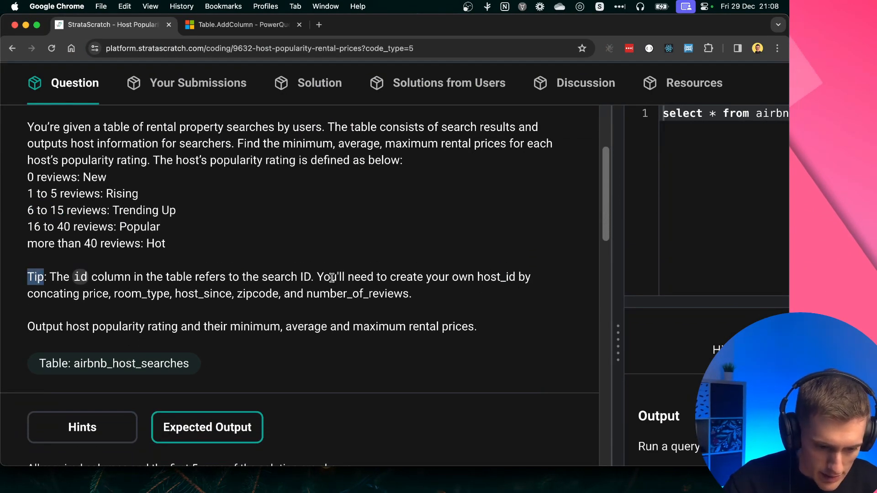
{"action": "left_click_drag", "start_coordinate": [318, 277], "coordinate": [501, 282]}
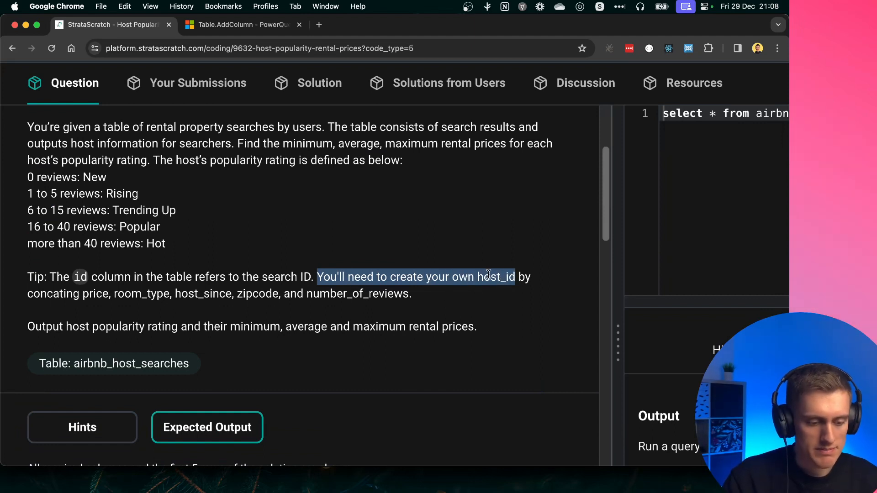
{"action": "double_click", "coordinate": [484, 279]}
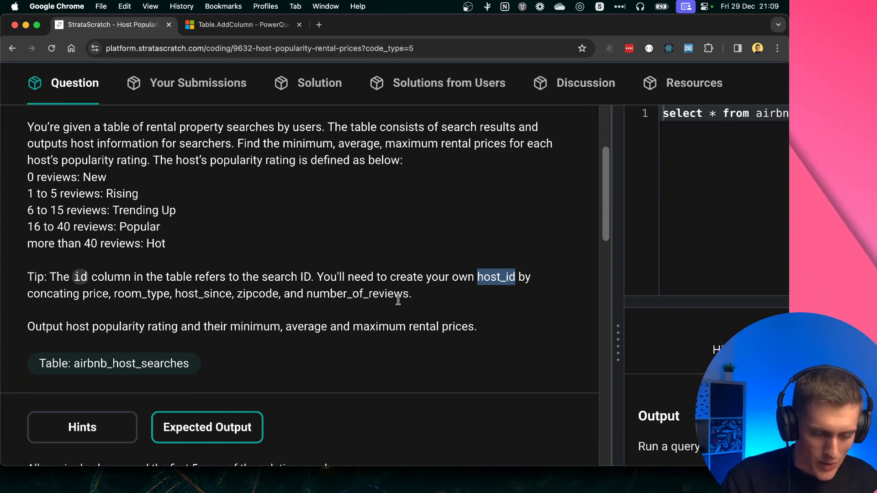
{"action": "double_click", "coordinate": [92, 293]}
{"action": "left_click_drag", "start_coordinate": [92, 293], "coordinate": [328, 295]}
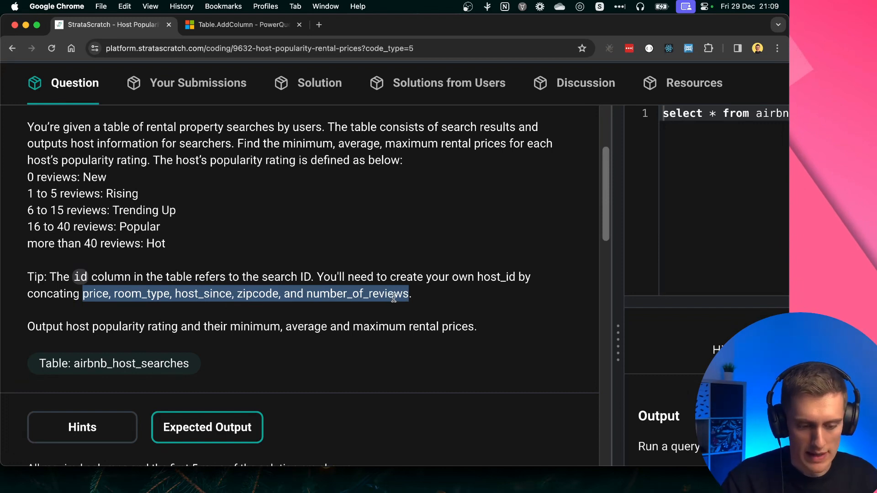
Switch back to the Power Query code and review the pop_rating column and the Table.Group call in the Grouped step
{"action": "key", "text": "ctrl+Right"}
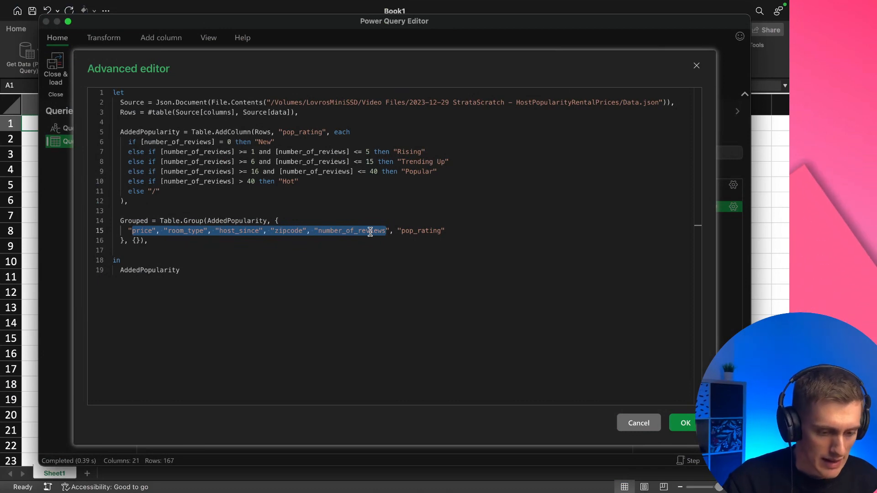
{"action": "double_click", "coordinate": [421, 233]}
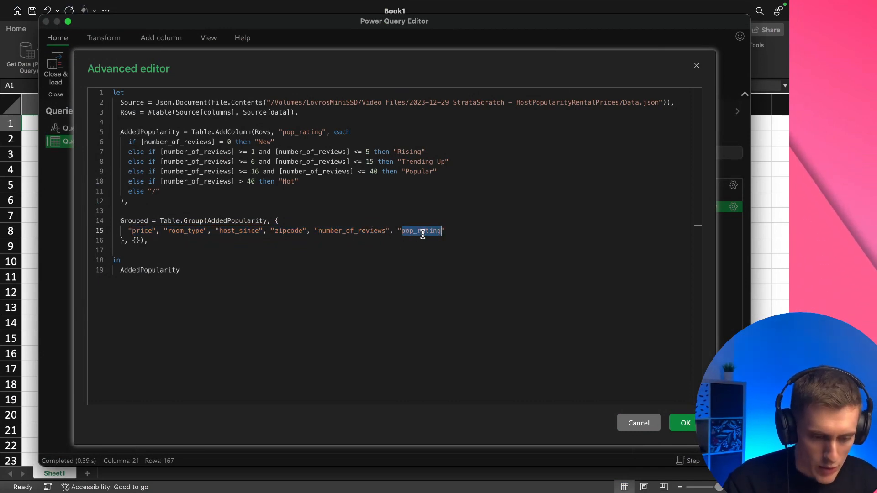
{"action": "left_click", "coordinate": [295, 132]}
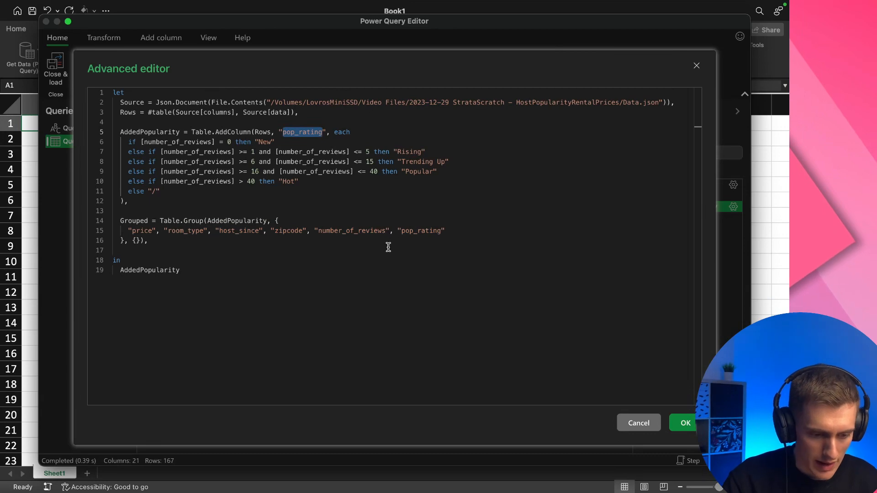
{"action": "double_click", "coordinate": [434, 231]}
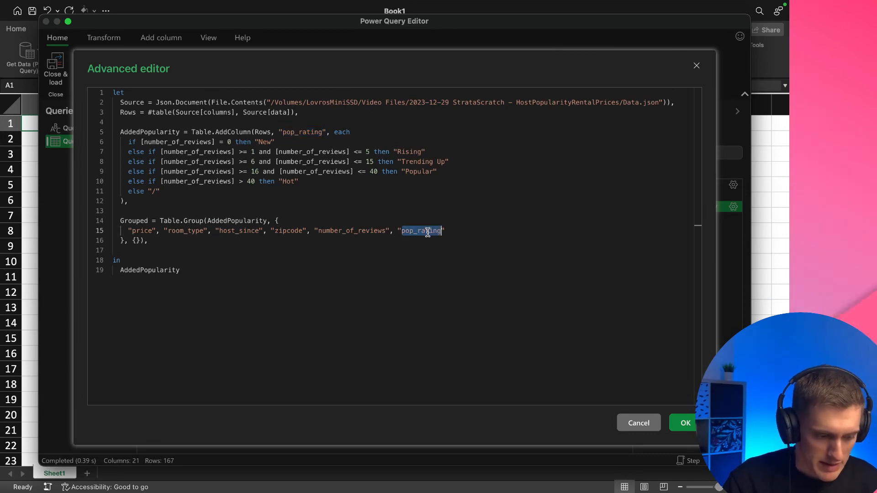
{"action": "double_click", "coordinate": [192, 221]}
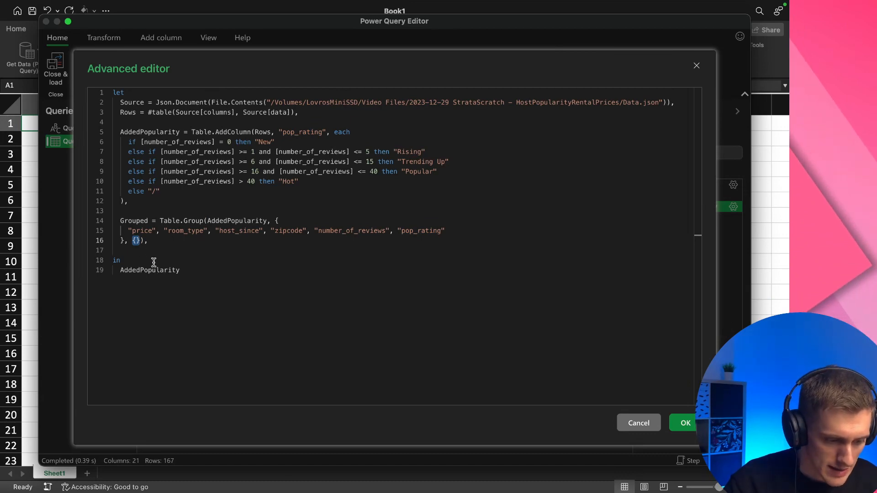
{"action": "left_click", "coordinate": [139, 240]}
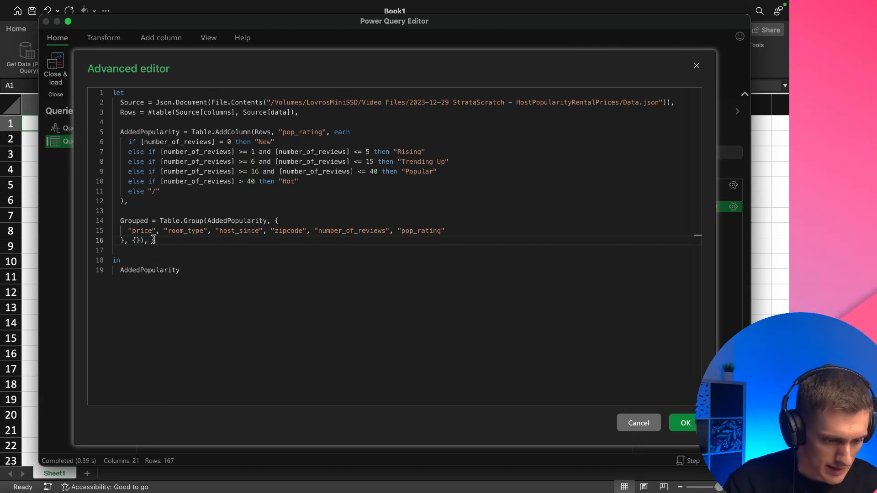
{"action": "key", "text": "Return"}
{"action": "key", "text": "Return"}
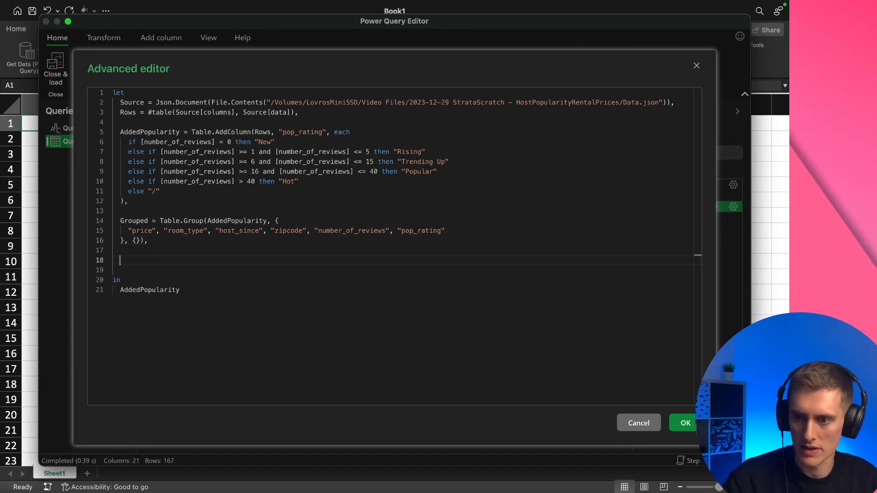
{"action": "key", "text": "super+Tab"}
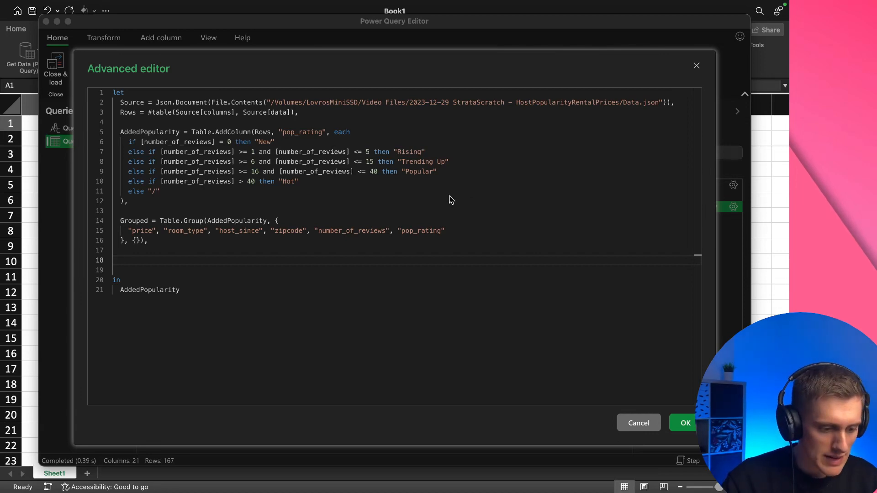
{"action": "left_click", "coordinate": [161, 259]}
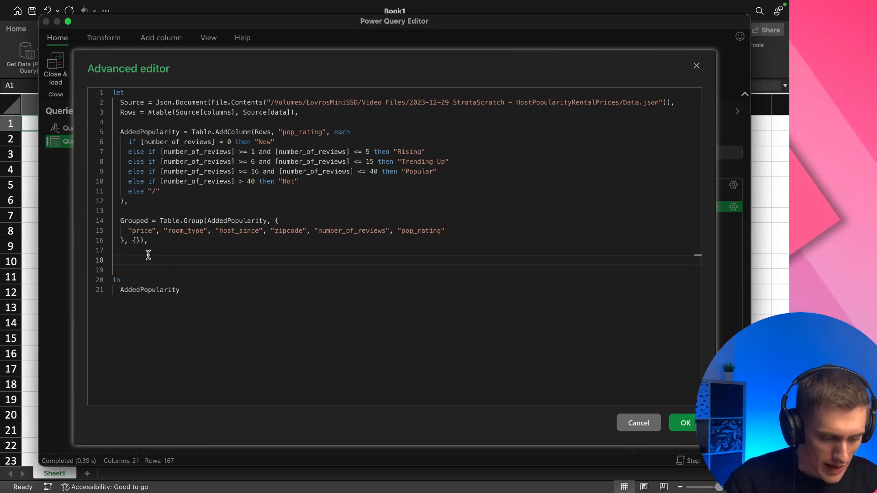
{"action": "type", "text": "PopGrouped = Table.Group(Grouped, {"}
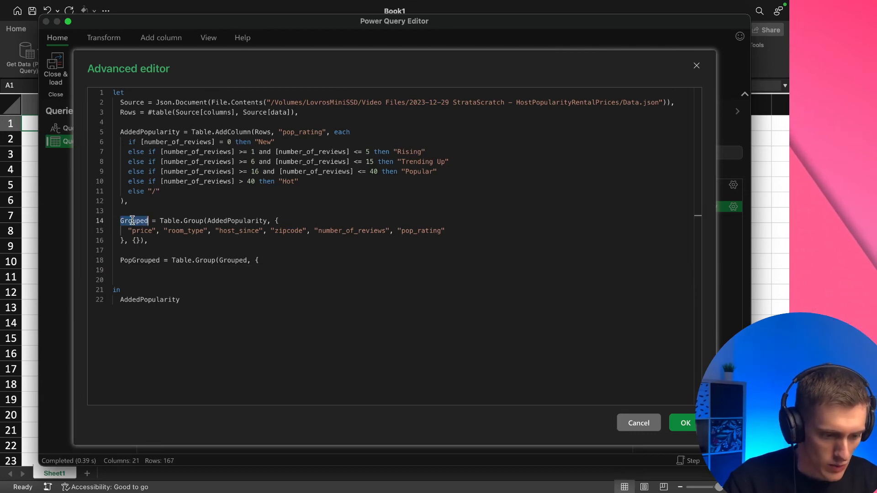
{"action": "left_click_drag", "start_coordinate": [123, 264], "coordinate": [303, 261]}
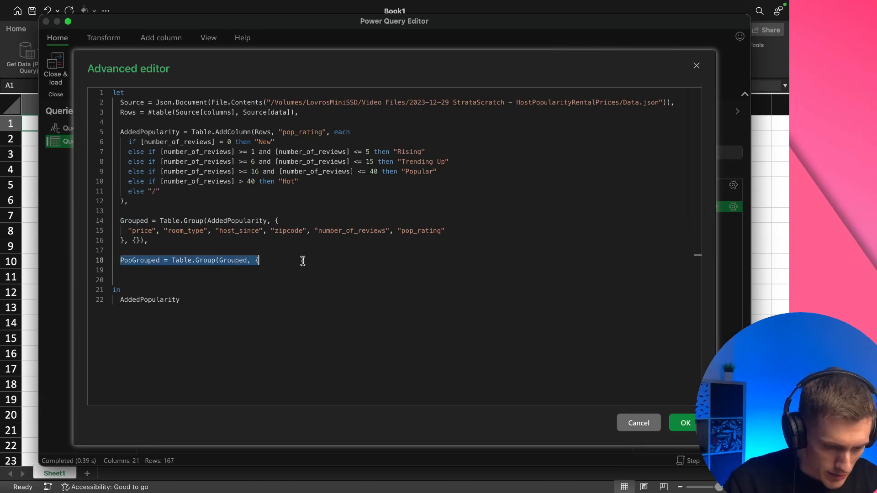
{"action": "key", "text": "BackSpace"}
{"action": "key", "text": "BackSpace"}
{"action": "key", "text": "BackSpace"}
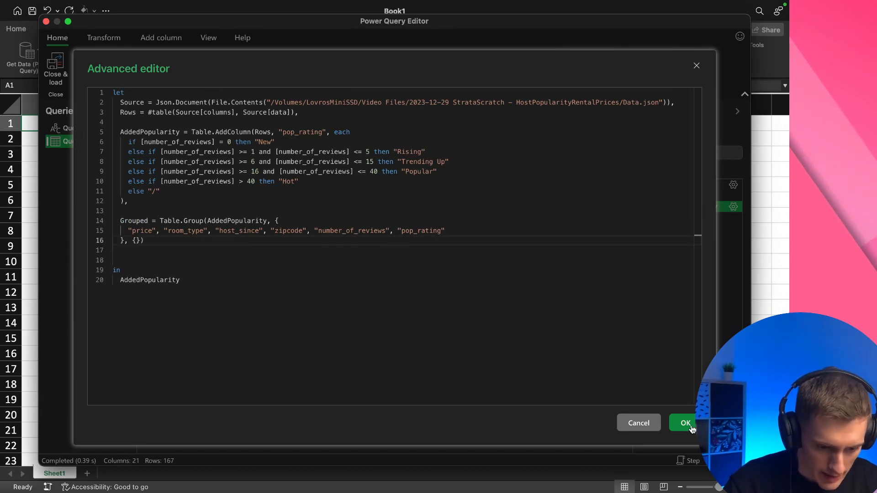
Remove the trailing comma after the Grouped step, make the query return Grouped instead of AddedPopularity, and apply the code
{"action": "left_click", "coordinate": [686, 424]}
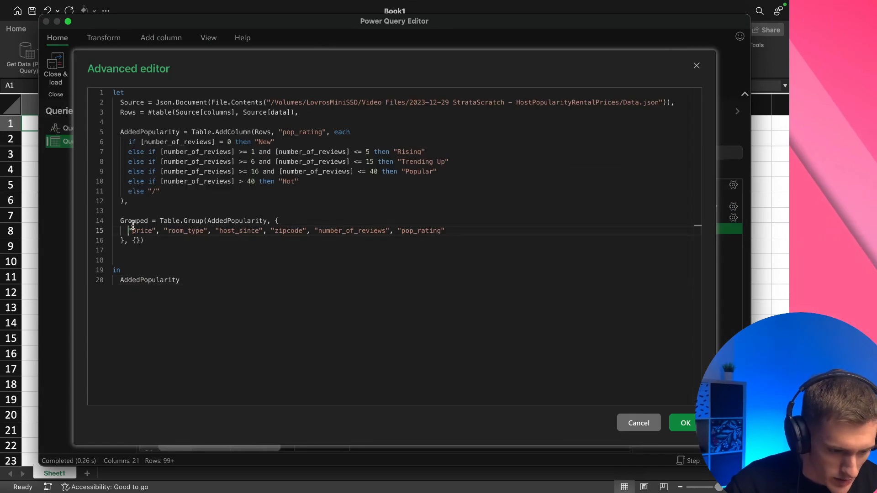
{"action": "double_click", "coordinate": [134, 221]}
{"action": "key", "text": "ctrl+c"}
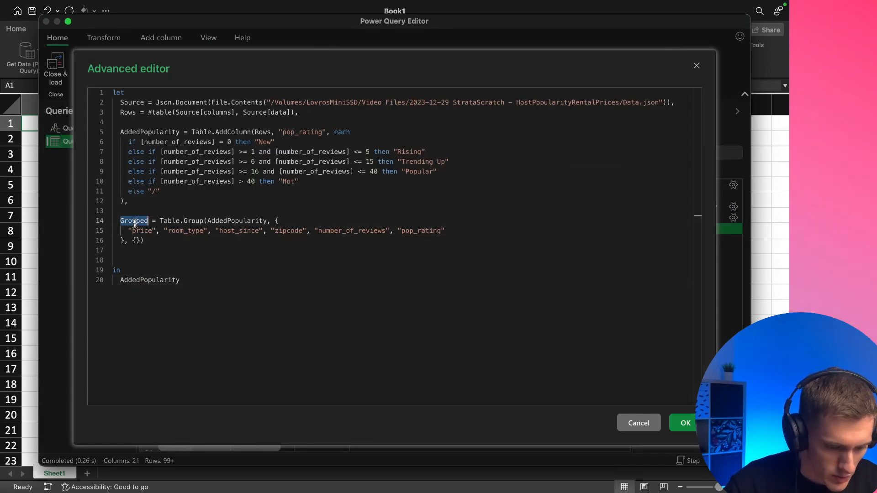
{"action": "double_click", "coordinate": [157, 281]}
{"action": "key", "text": "ctrl+v"}
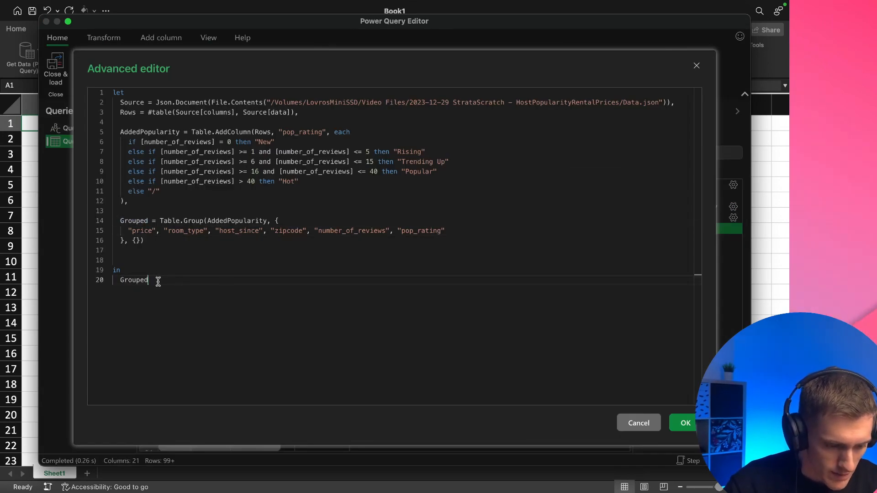
{"action": "left_click", "coordinate": [684, 423]}
Examine the grouped rows down to the end of the table and widen the pop_rating and price columns
{"action": "scroll", "coordinate": [478, 309], "scroll_direction": "down", "scroll_amount": 20}
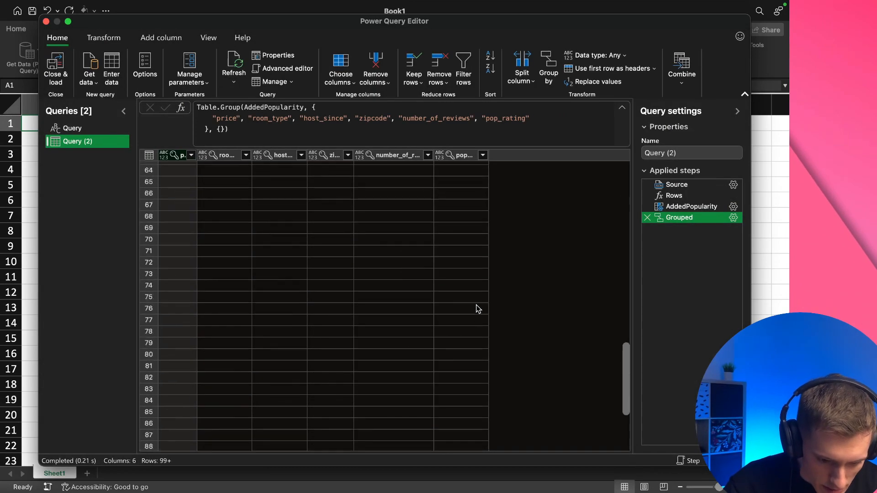
{"action": "scroll", "coordinate": [476, 308], "scroll_direction": "down", "scroll_amount": 9}
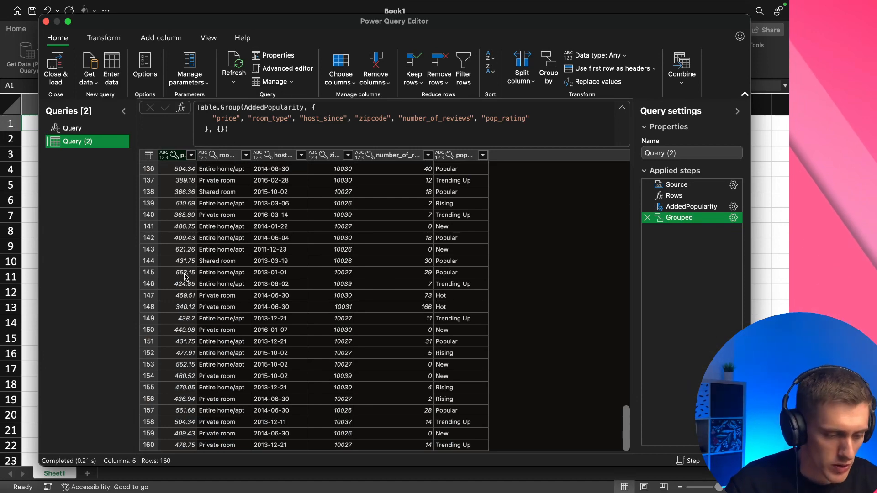
{"action": "scroll", "coordinate": [185, 276], "scroll_direction": "up", "scroll_amount": 20}
{"action": "scroll", "coordinate": [185, 277], "scroll_direction": "up", "scroll_amount": 5}
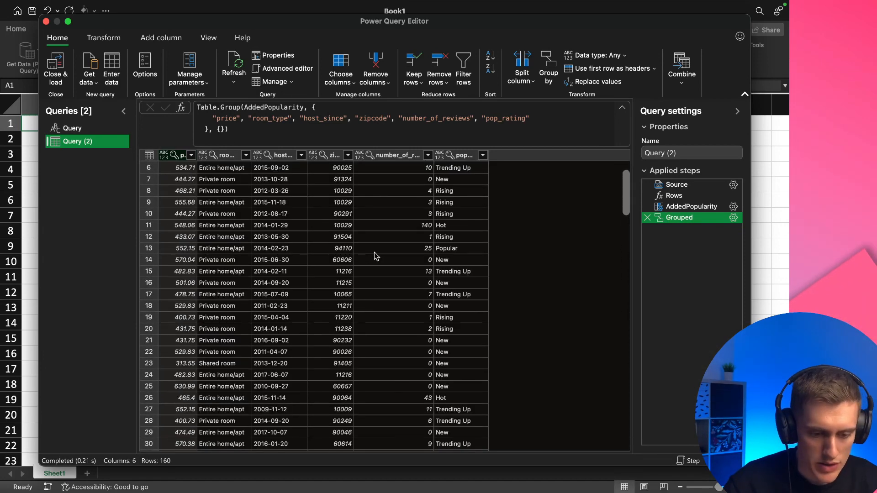
{"action": "left_click_drag", "start_coordinate": [487, 156], "coordinate": [506, 156]}
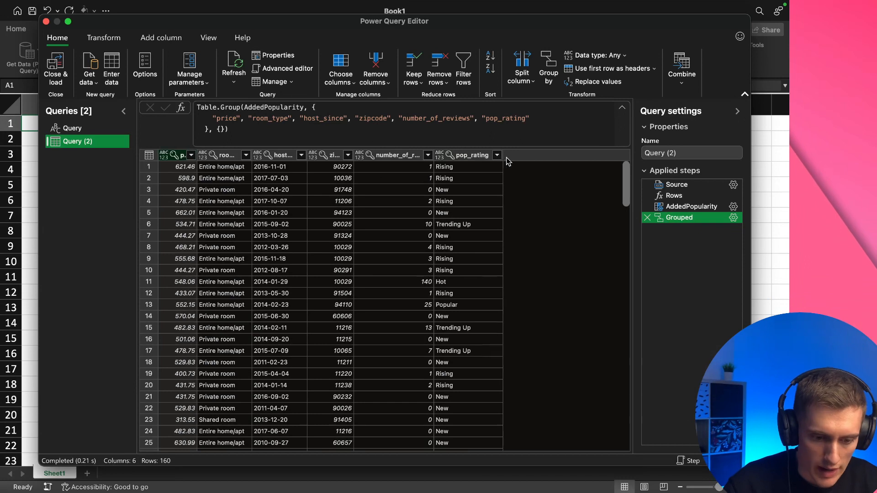
{"action": "double_click", "coordinate": [196, 151]}
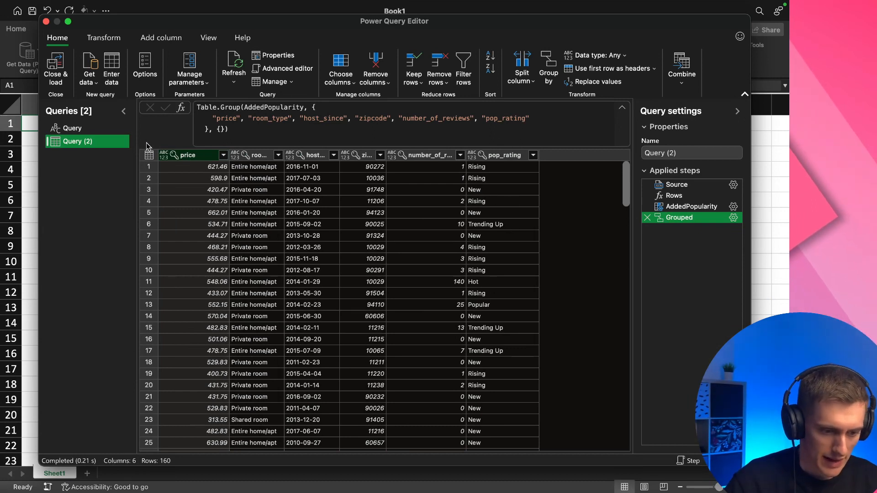
Reopen the query's code, add a comma after Grouped and paste a PopGrouped step grouping Grouped by pop_rating with min_p, avg_p and max_p of price
{"action": "right_click", "coordinate": [123, 144]}
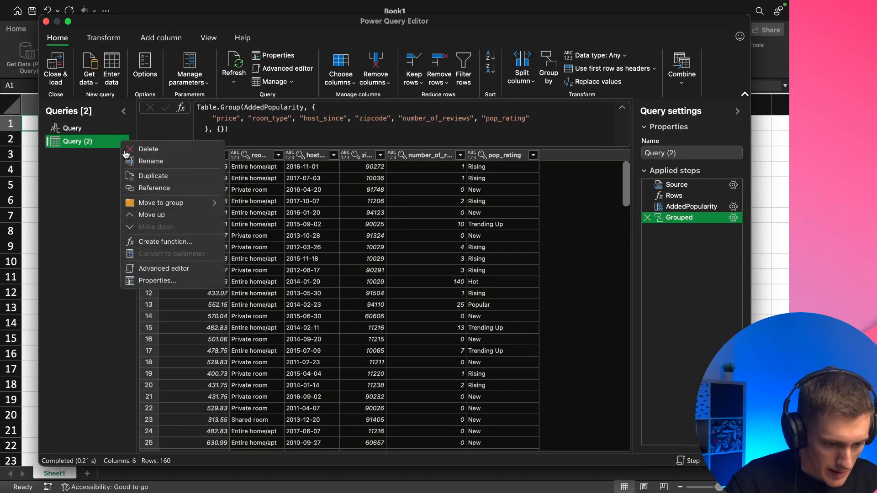
{"action": "left_click", "coordinate": [204, 270]}
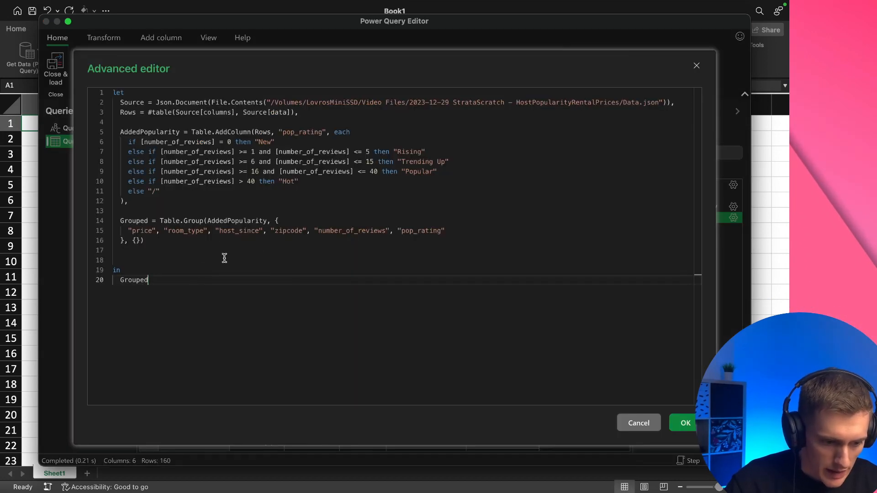
{"action": "left_click", "coordinate": [175, 240]}
{"action": "type", "text": ","}
{"action": "key", "text": "Return"}
{"action": "key", "text": "Return"}
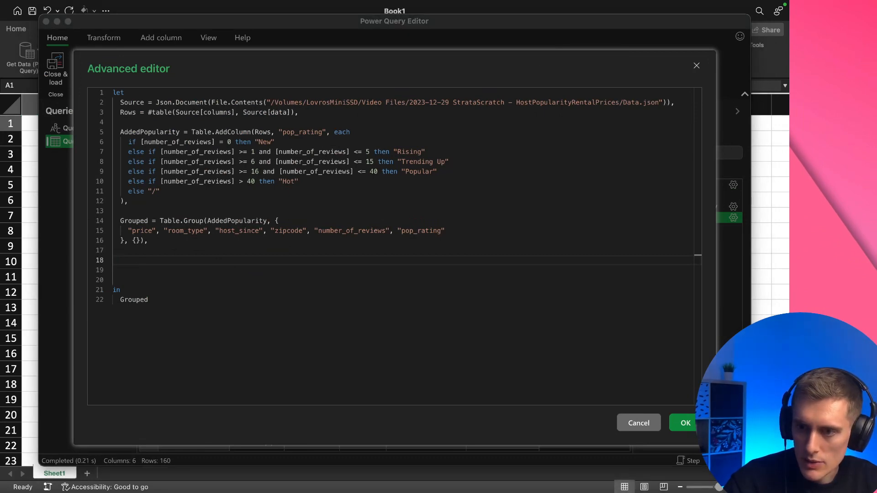
{"action": "left_click", "coordinate": [169, 260]}
{"action": "type", "text": "PopGrouped = Table.Group(Grouped, {     \"pop_rating\"   }, {     {\"min_p\", each List.Min([price])},     {\"avg_p\", each List.Average([price])},     {\"max_p\", each List.Max([price])}   })"}
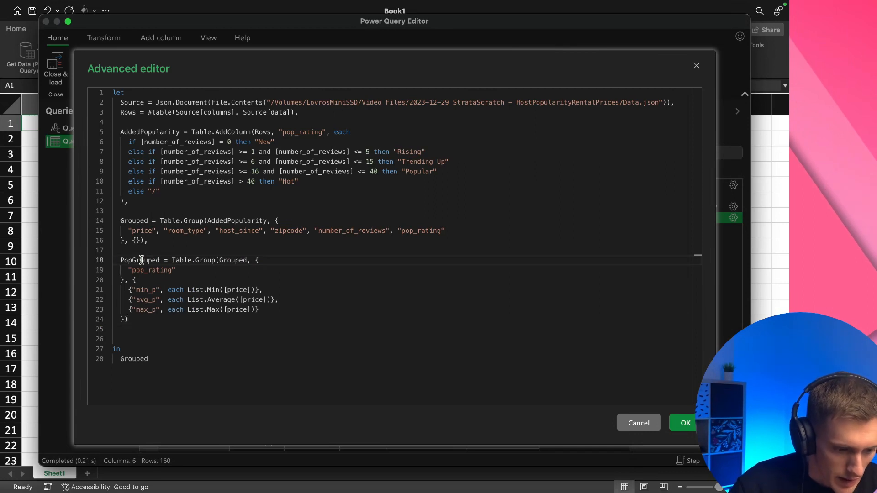
Review the PopGrouped step's Table.Group call, its Grouped source table and the pop_rating grouping key in the query code
{"action": "double_click", "coordinate": [140, 260]}
{"action": "key", "text": "super+c"}
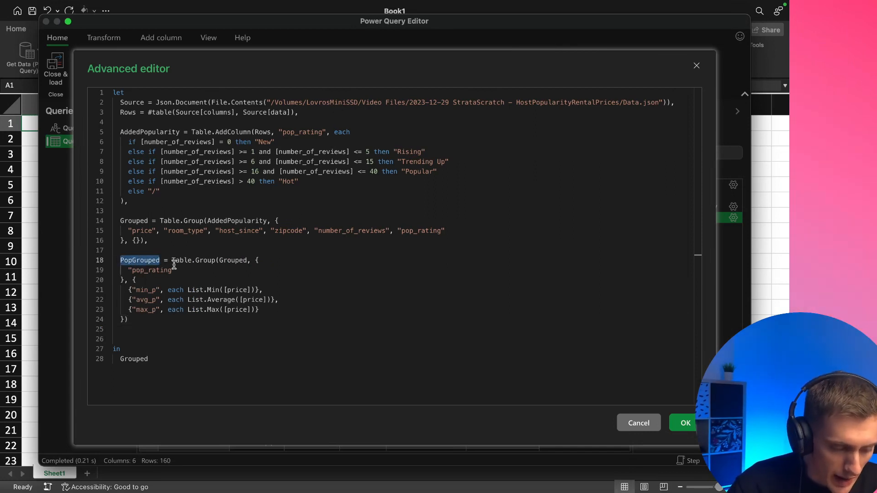
{"action": "left_click_drag", "start_coordinate": [186, 261], "coordinate": [200, 261]}
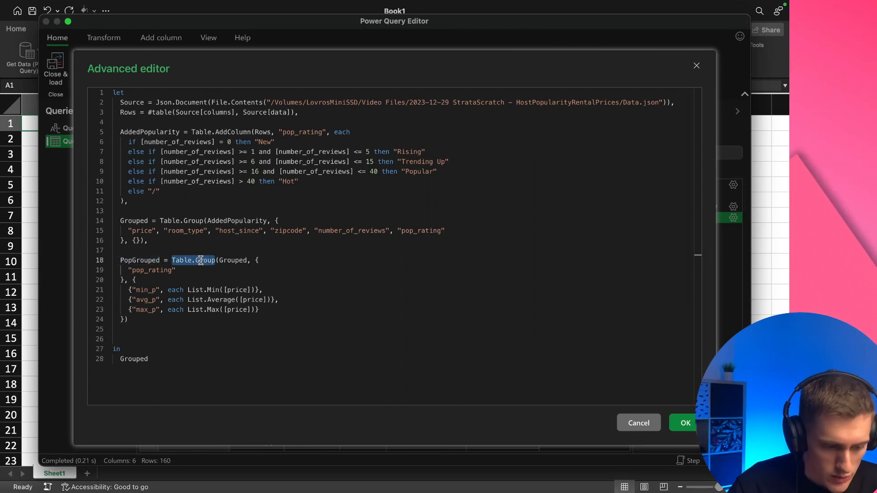
{"action": "left_click", "coordinate": [171, 220]}
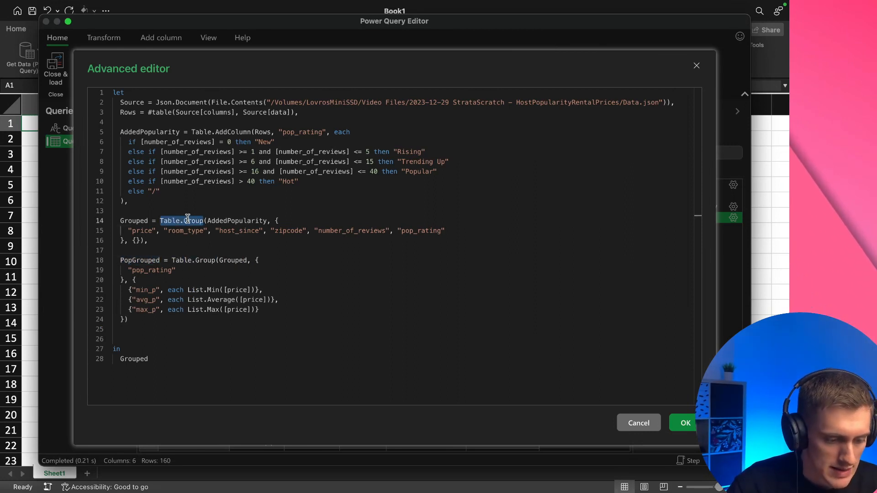
{"action": "double_click", "coordinate": [237, 261]}
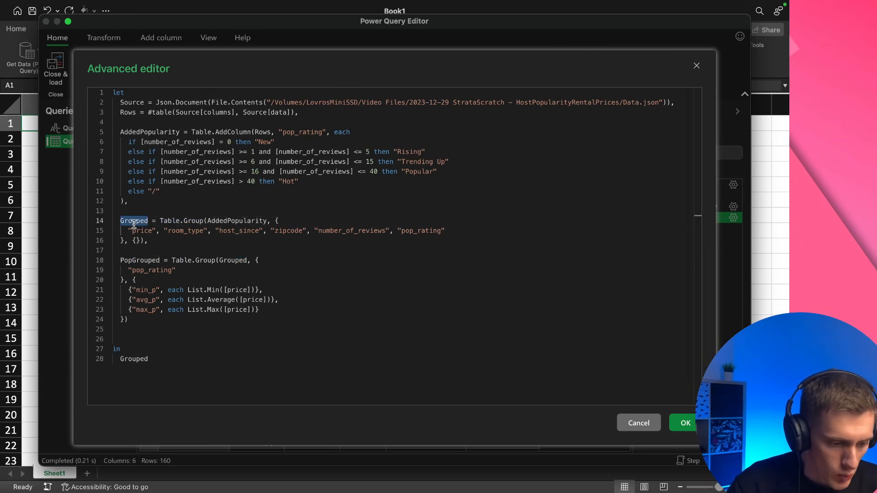
{"action": "left_click", "coordinate": [267, 262]}
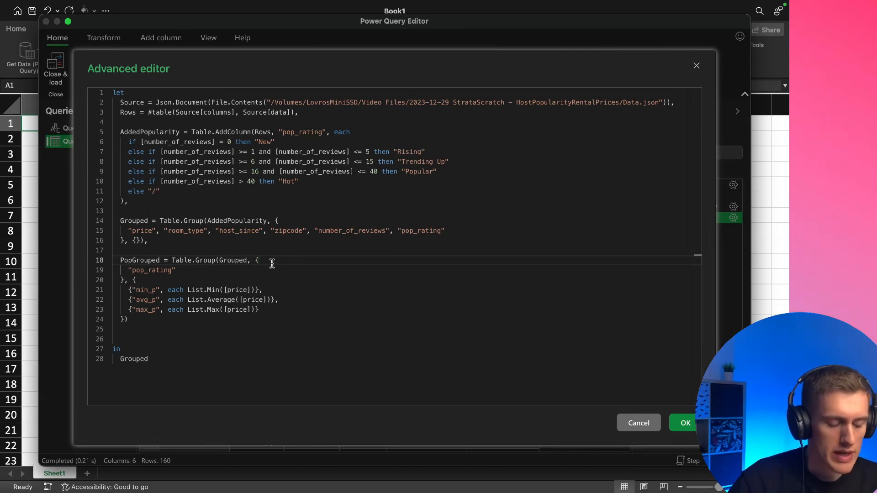
{"action": "double_click", "coordinate": [156, 271]}
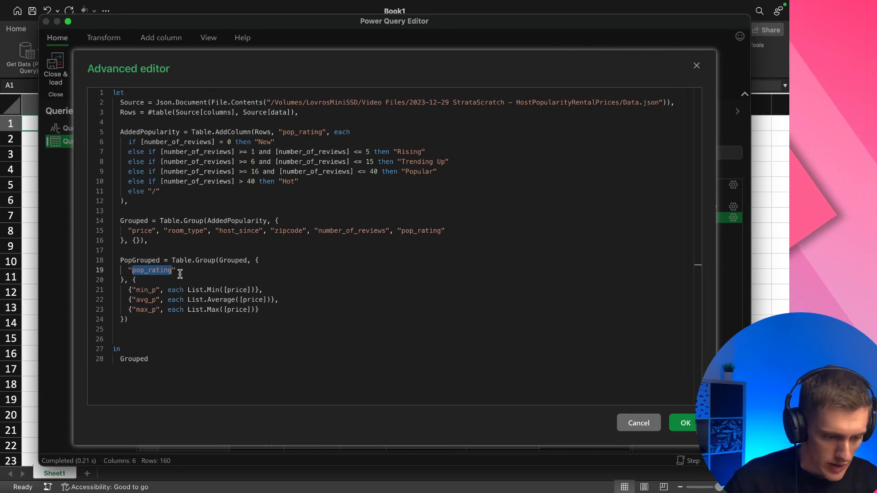
Examine the min_p, avg_p and max_p aggregations in PopGrouped, including their List.Min, List.Average and List.Max functions over price
{"action": "double_click", "coordinate": [144, 290]}
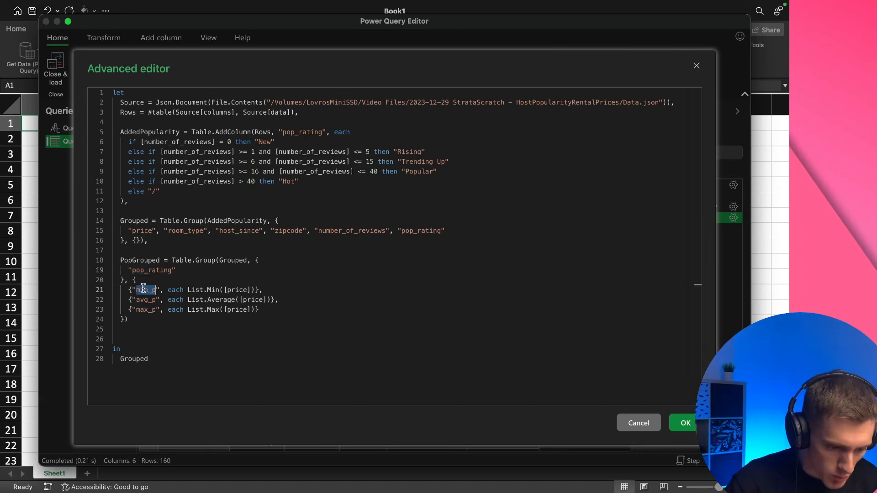
{"action": "double_click", "coordinate": [144, 309]}
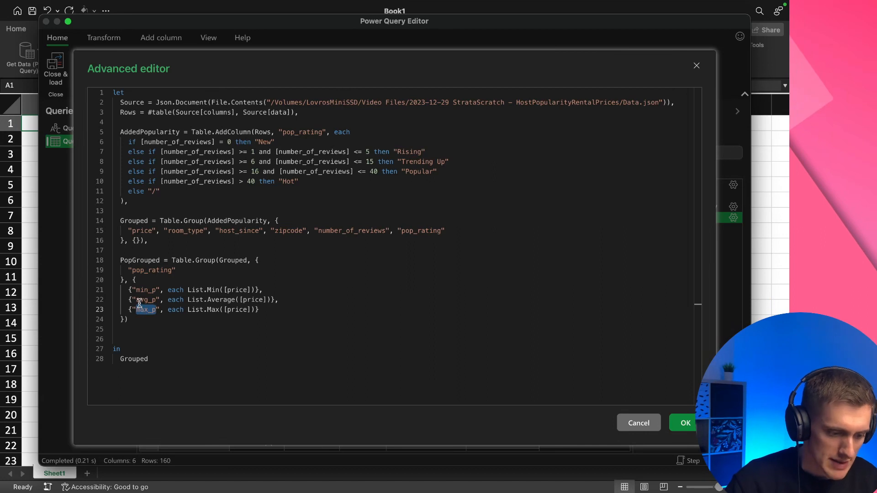
{"action": "double_click", "coordinate": [143, 299]}
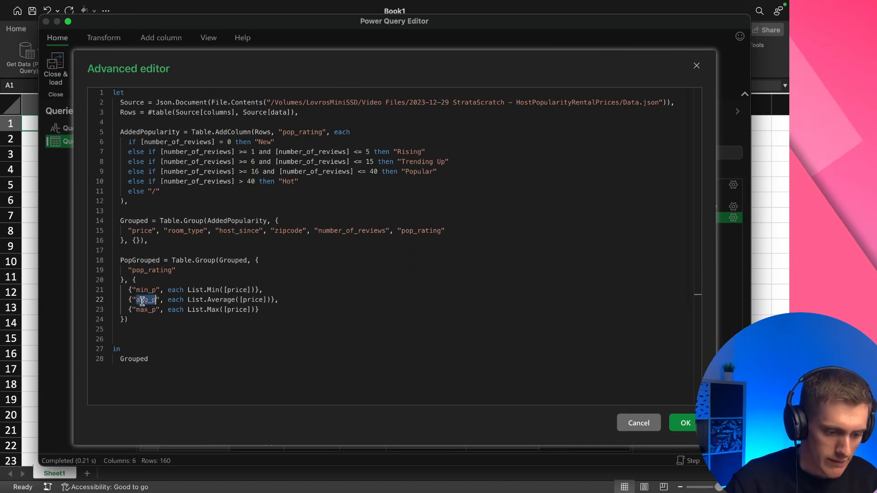
{"action": "left_click", "coordinate": [140, 280]}
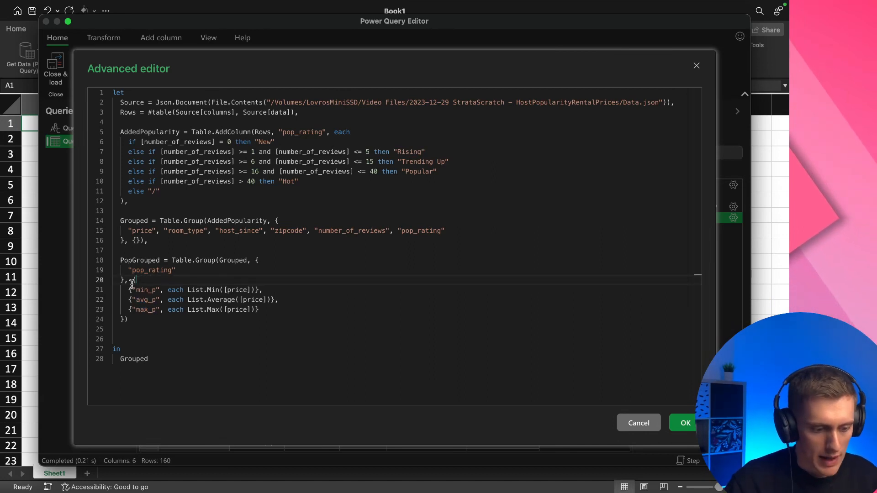
{"action": "left_click_drag", "start_coordinate": [129, 289], "coordinate": [242, 290]}
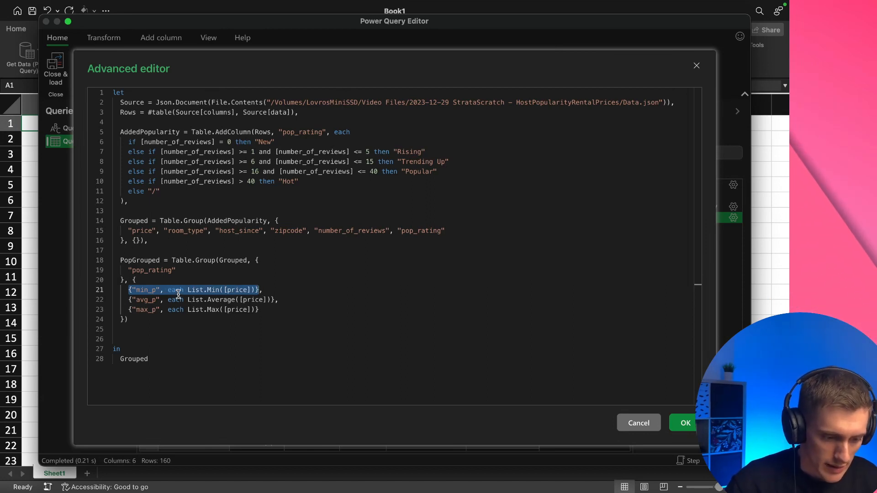
{"action": "left_click", "coordinate": [226, 291]}
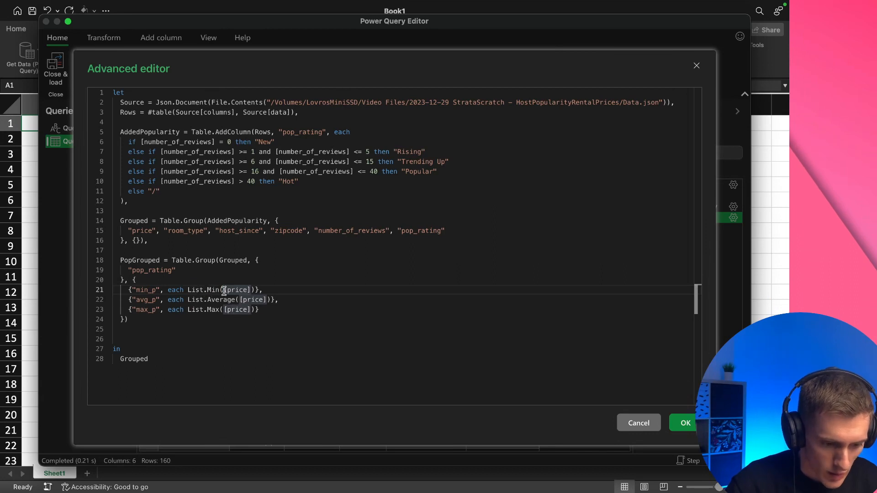
{"action": "left_click_drag", "start_coordinate": [224, 291], "coordinate": [255, 291]}
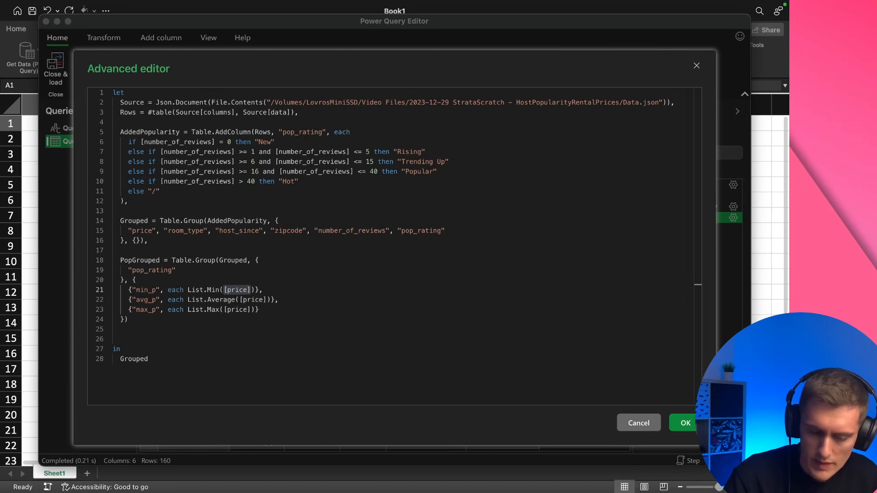
{"action": "left_click", "coordinate": [239, 289]}
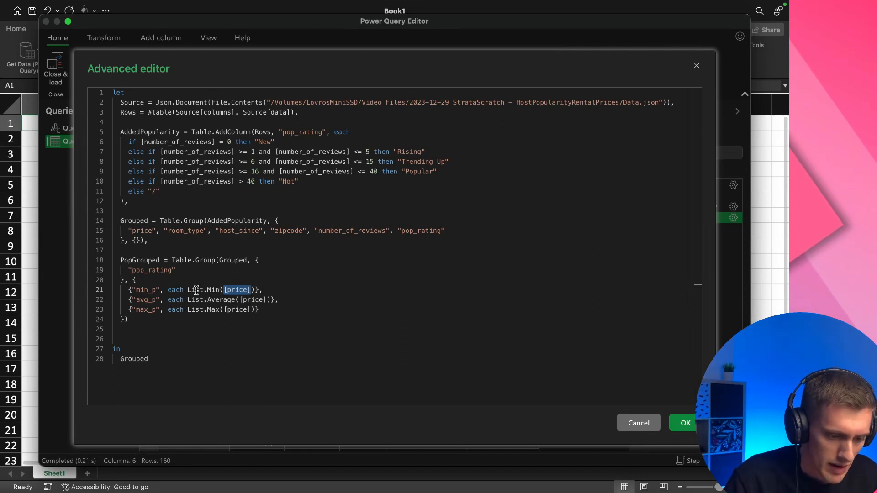
{"action": "double_click", "coordinate": [237, 290]}
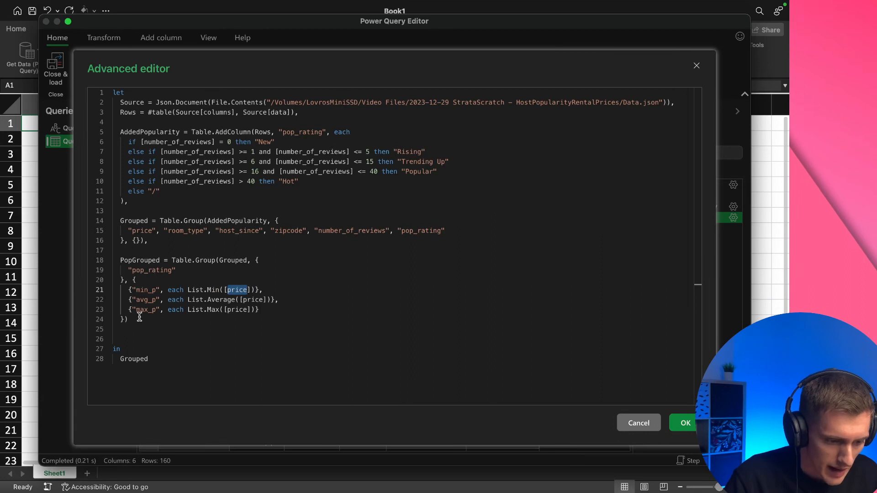
{"action": "double_click", "coordinate": [196, 299]}
{"action": "double_click", "coordinate": [199, 310]}
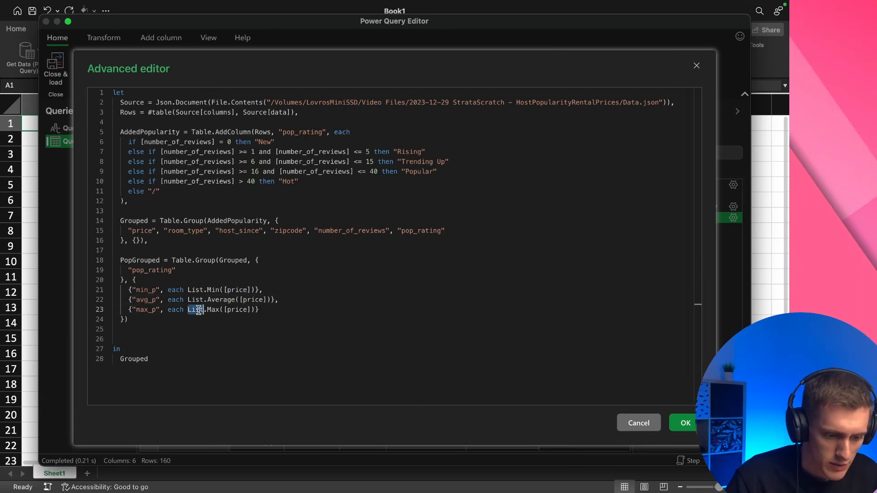
{"action": "left_click_drag", "start_coordinate": [198, 310], "coordinate": [214, 310]}
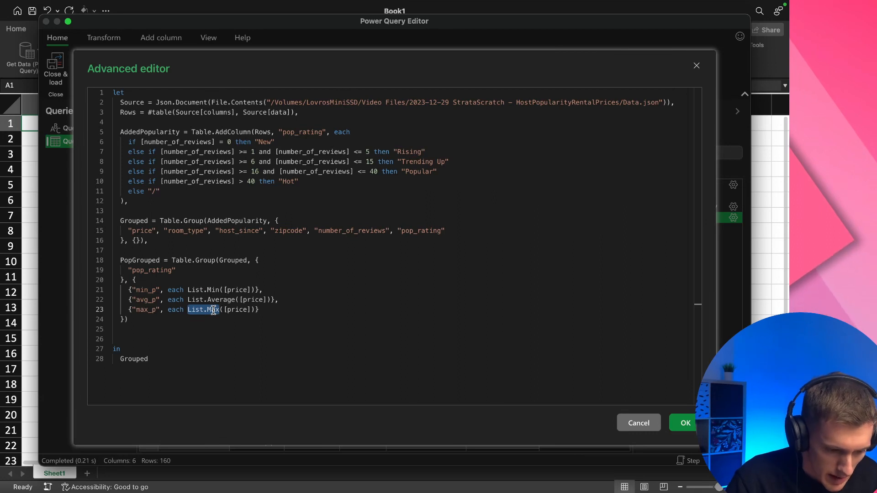
Make the query return PopGrouped instead of Grouped and apply the code
{"action": "double_click", "coordinate": [147, 262]}
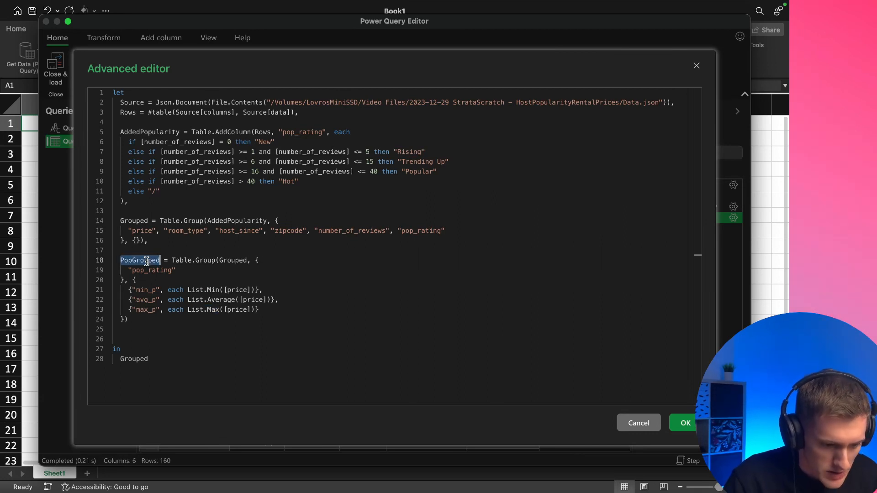
{"action": "double_click", "coordinate": [136, 355]}
{"action": "key", "text": "super+v"}
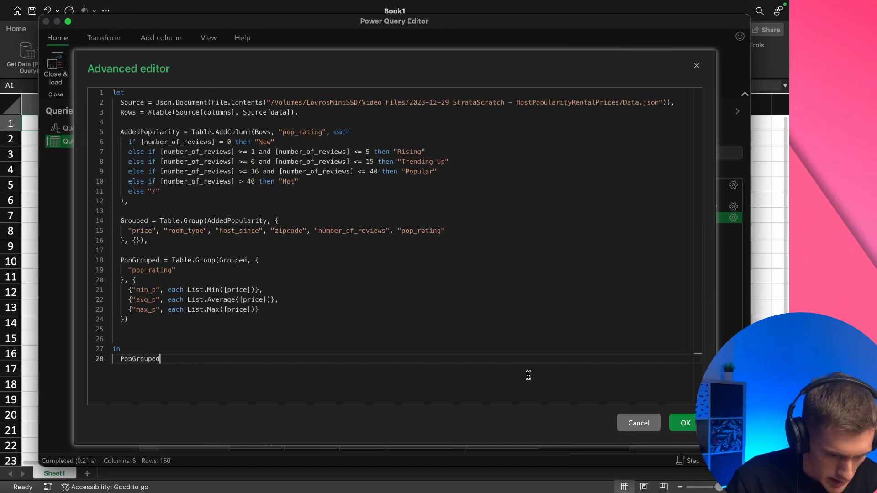
{"action": "left_click", "coordinate": [687, 427]}
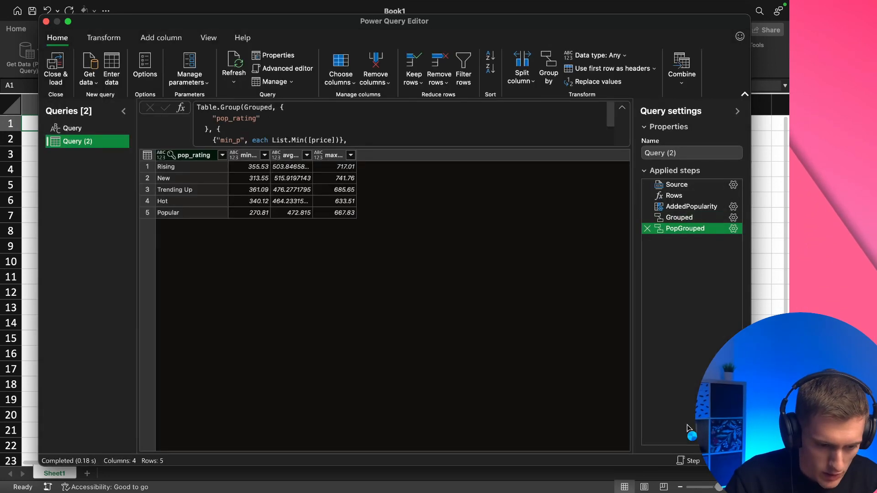
Widen the max_p, avg_p and min_p columns so their headers and values fit
{"action": "left_click_drag", "start_coordinate": [357, 154], "coordinate": [384, 154]}
{"action": "left_click_drag", "start_coordinate": [311, 153], "coordinate": [337, 155]}
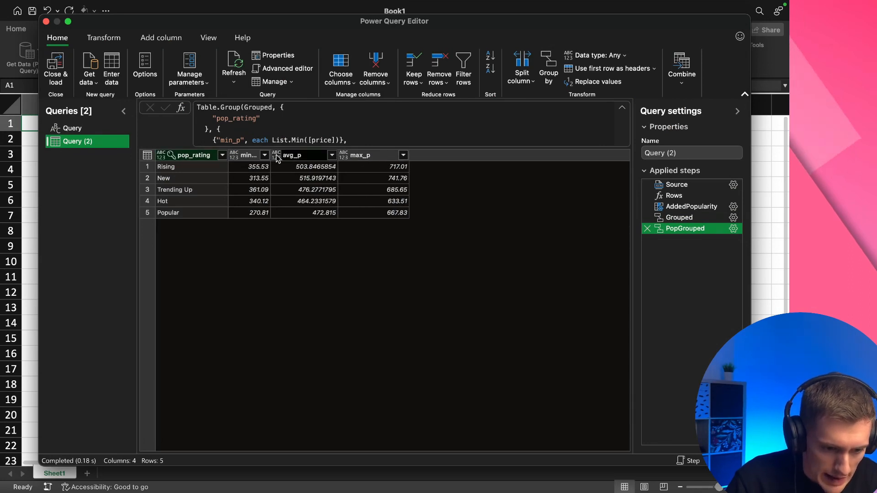
{"action": "left_click_drag", "start_coordinate": [272, 155], "coordinate": [299, 152]}
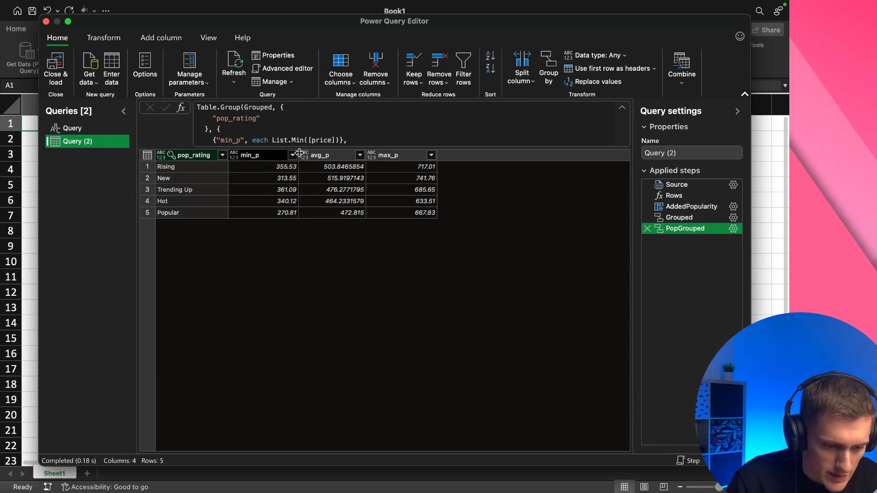
Inspect the minimum, average and maximum prices per pop_rating and compare them with StrataScratch's expected output in Chrome, returning to Power Query
{"action": "left_click", "coordinate": [192, 167]}
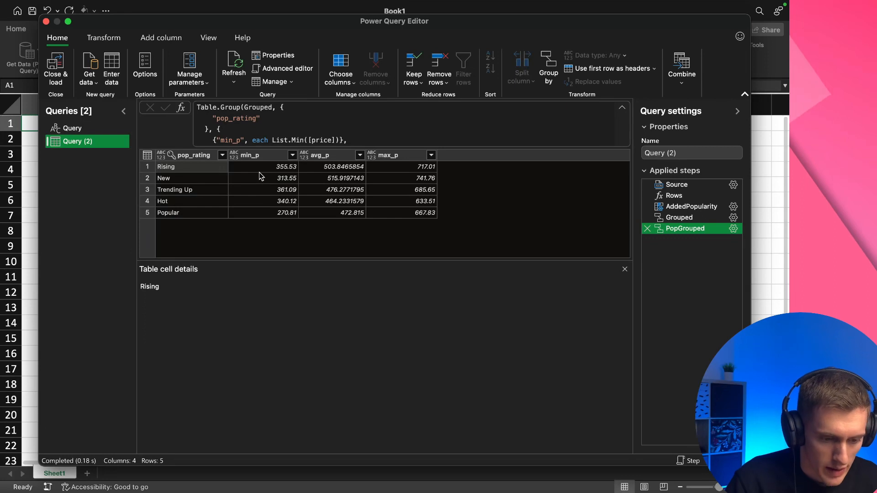
{"action": "left_click", "coordinate": [413, 170]}
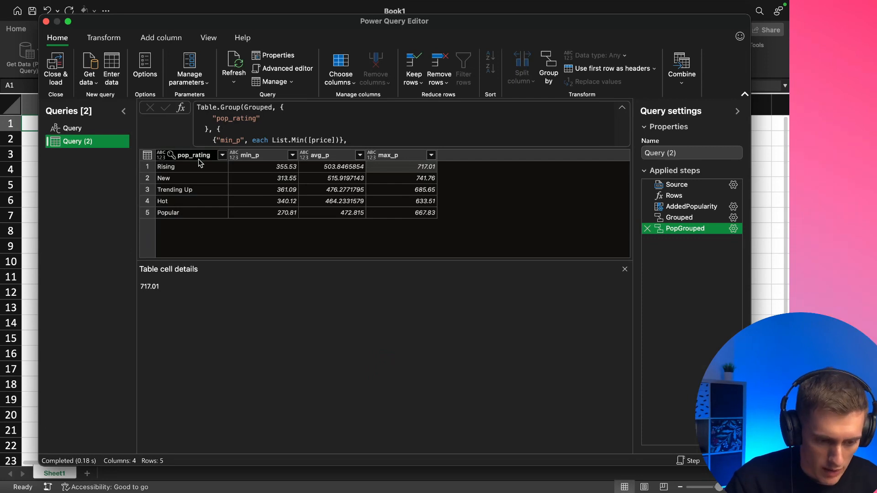
{"action": "left_click", "coordinate": [314, 168]}
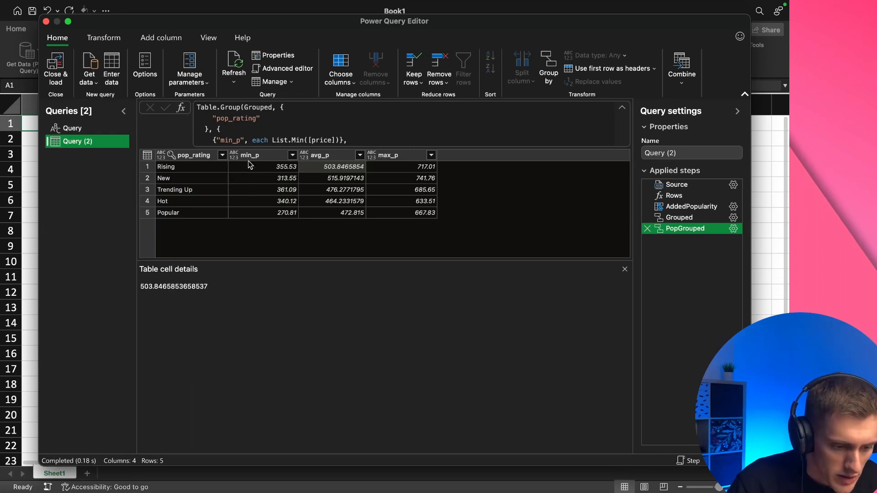
{"action": "left_click", "coordinate": [256, 189]}
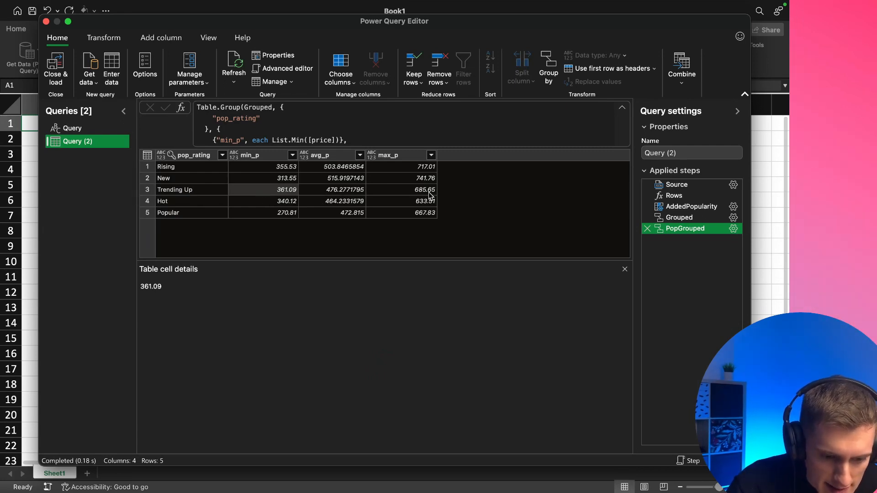
{"action": "key", "text": "ctrl+Left"}
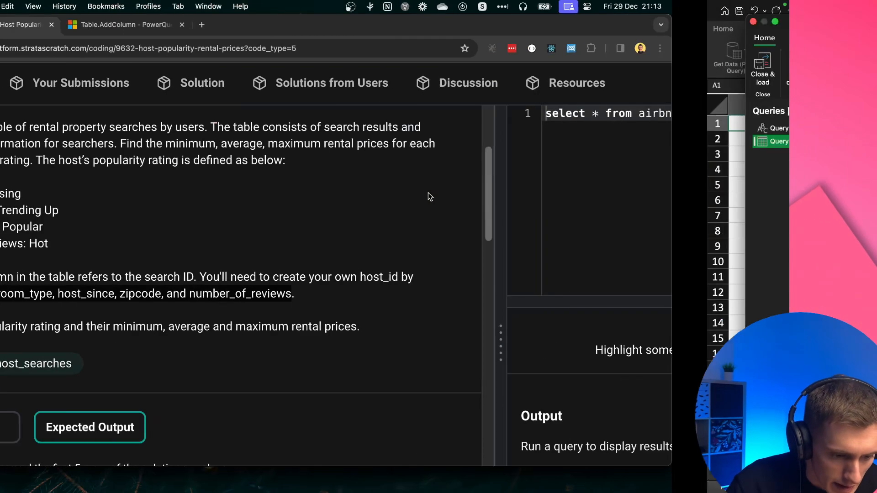
{"action": "scroll", "coordinate": [437, 265], "scroll_direction": "down", "scroll_amount": 10}
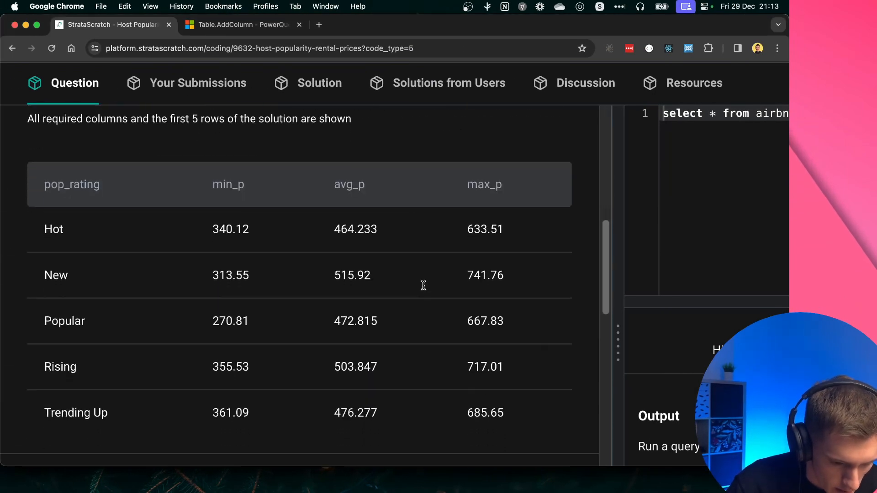
{"action": "scroll", "coordinate": [251, 332], "scroll_direction": "down", "scroll_amount": 2}
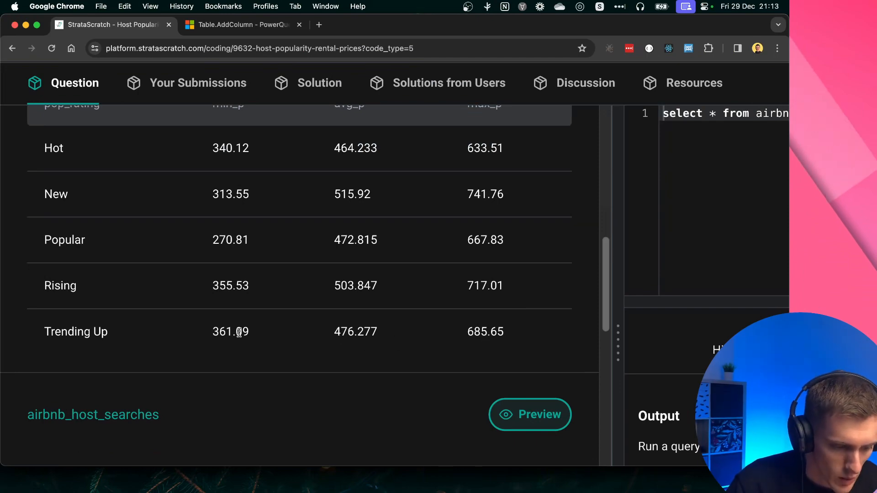
{"action": "key", "text": "super+Tab"}
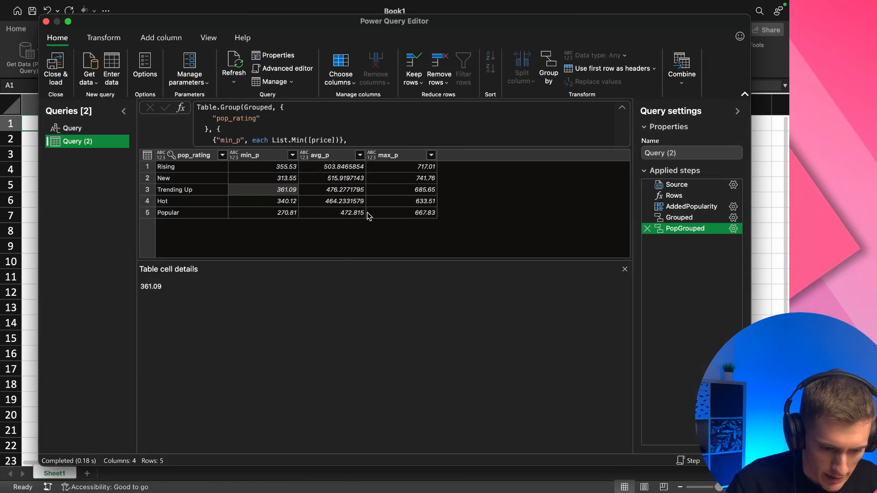
{"action": "left_click", "coordinate": [343, 214]}
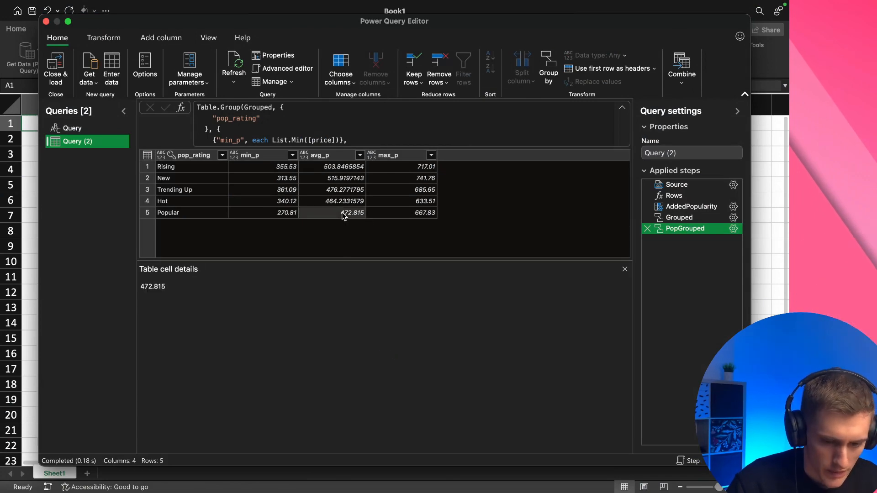